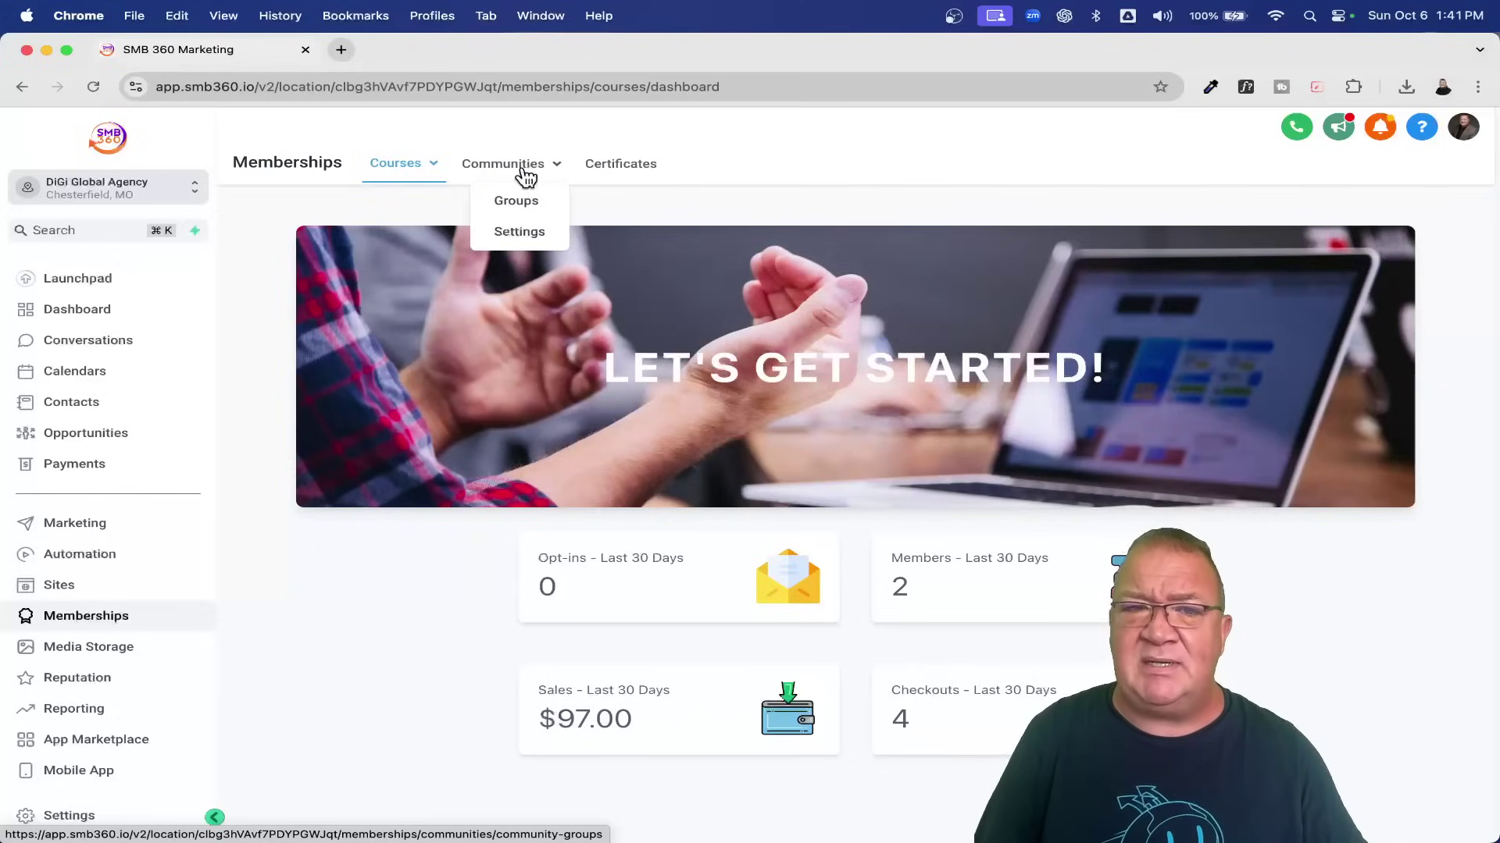
Step: View the portal Domain Setup, then load portal.digiglobalagency.com in a new browser tab
click(511, 235)
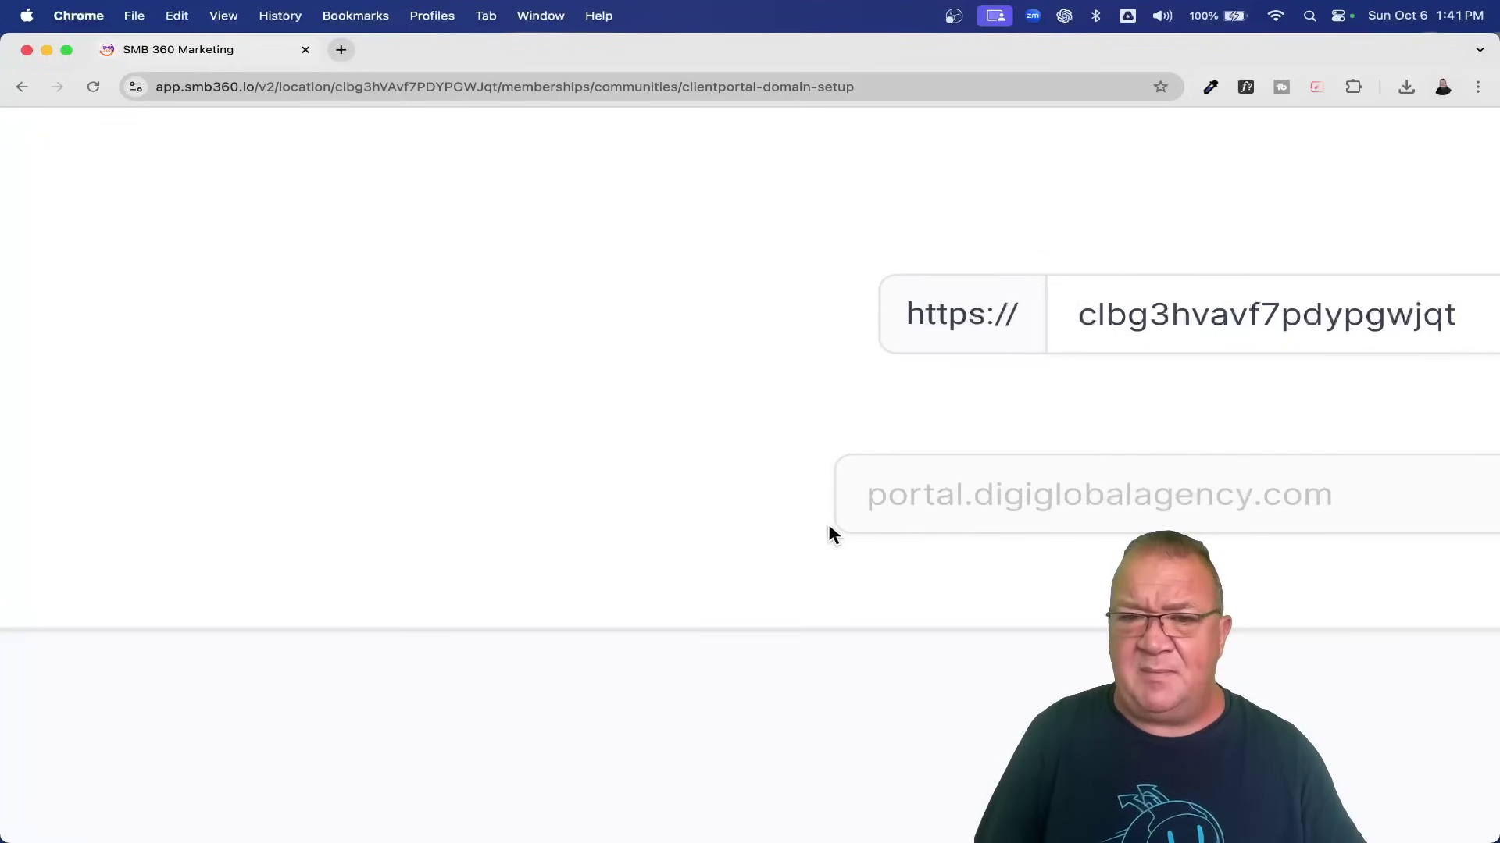
click(343, 51)
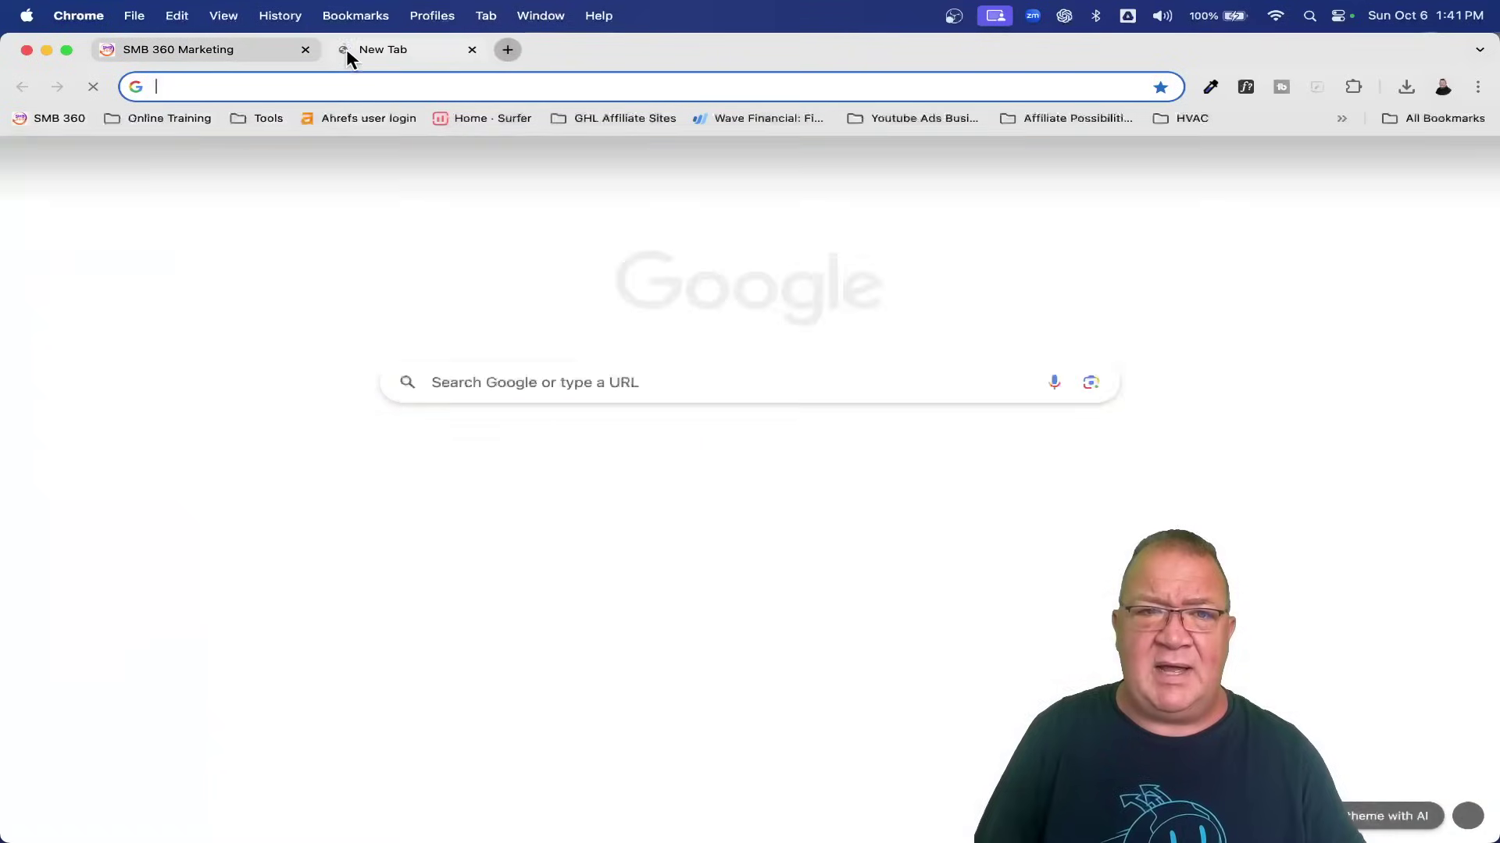
click(368, 78)
text(portal)
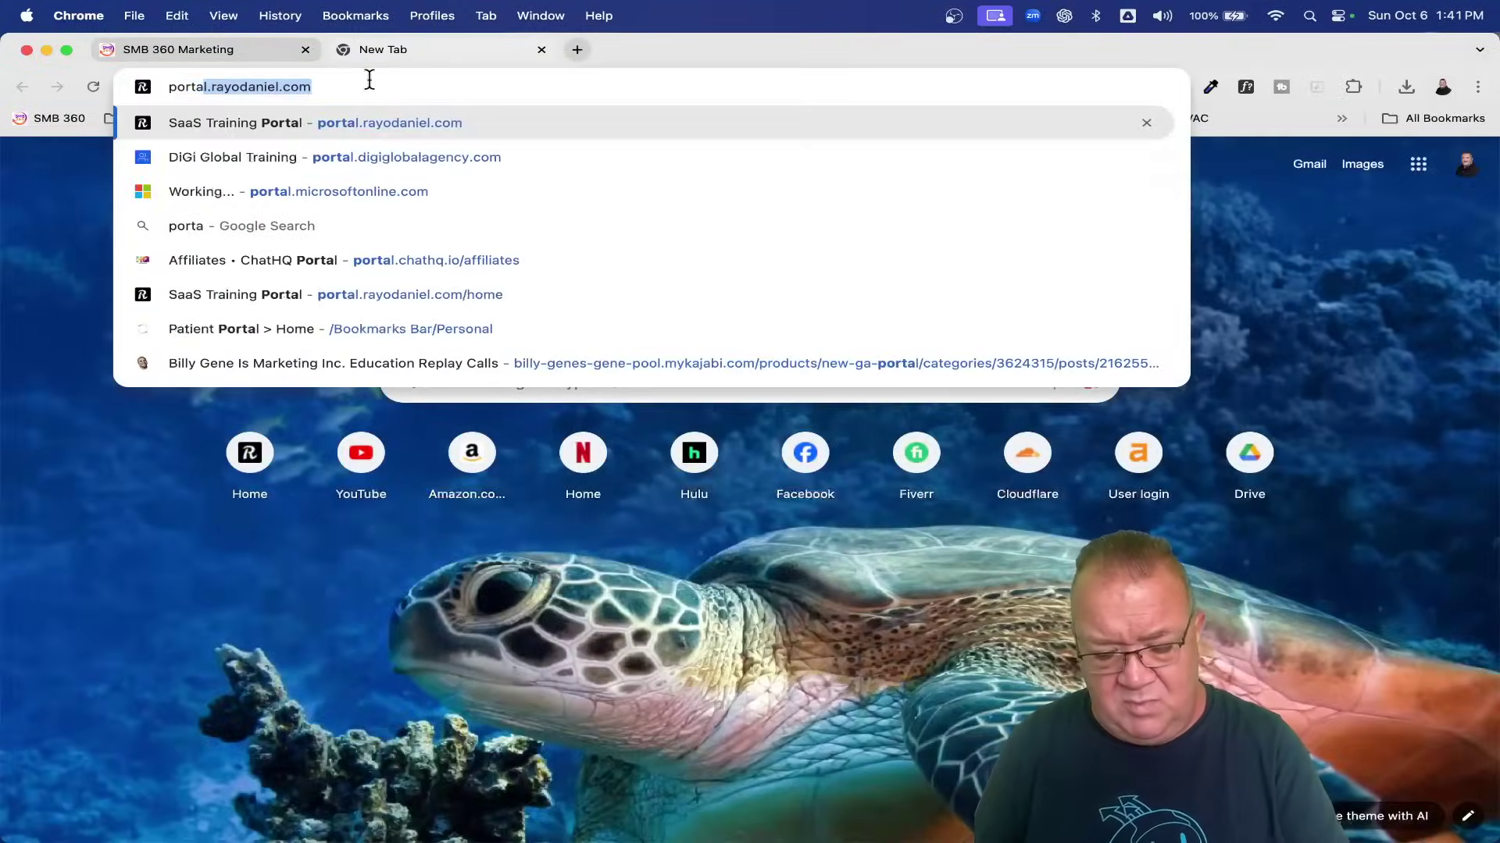
text(.d)
key(Return)
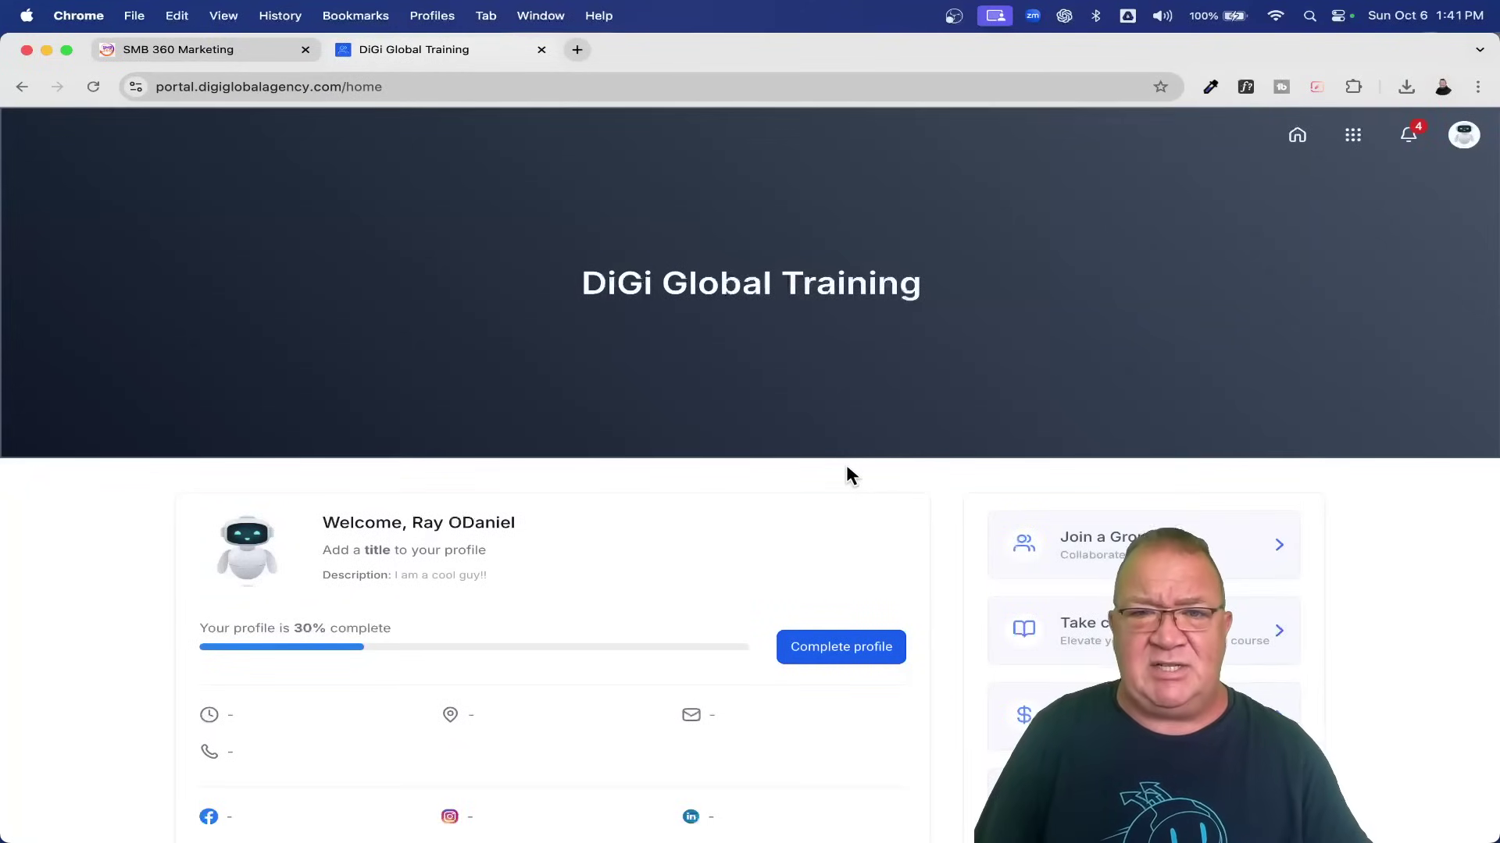
Step: Log out of the portal and log back in with the member's email and password
click(1465, 138)
click(1374, 394)
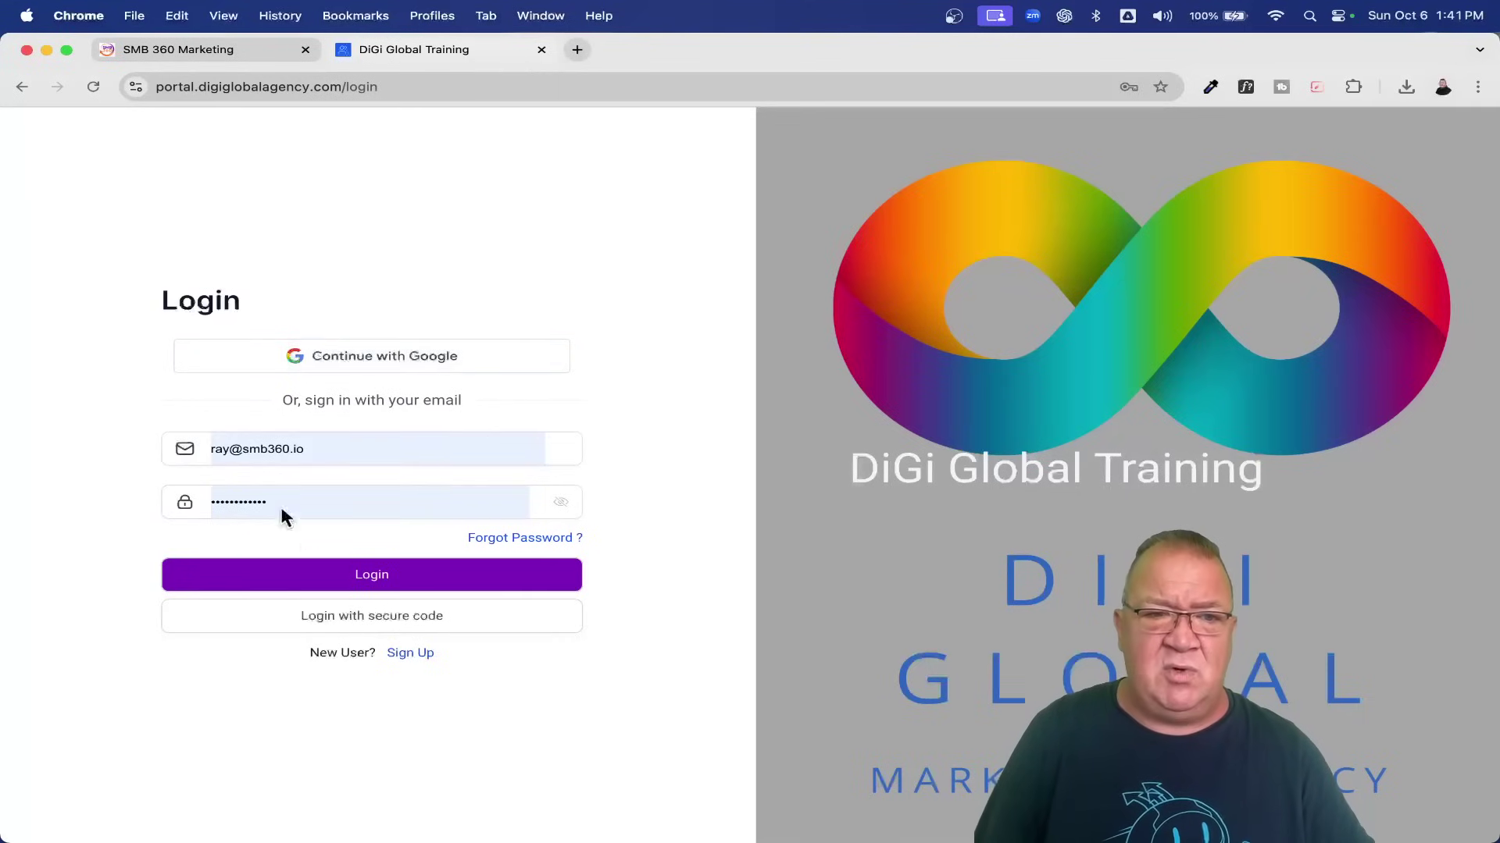
click(331, 489)
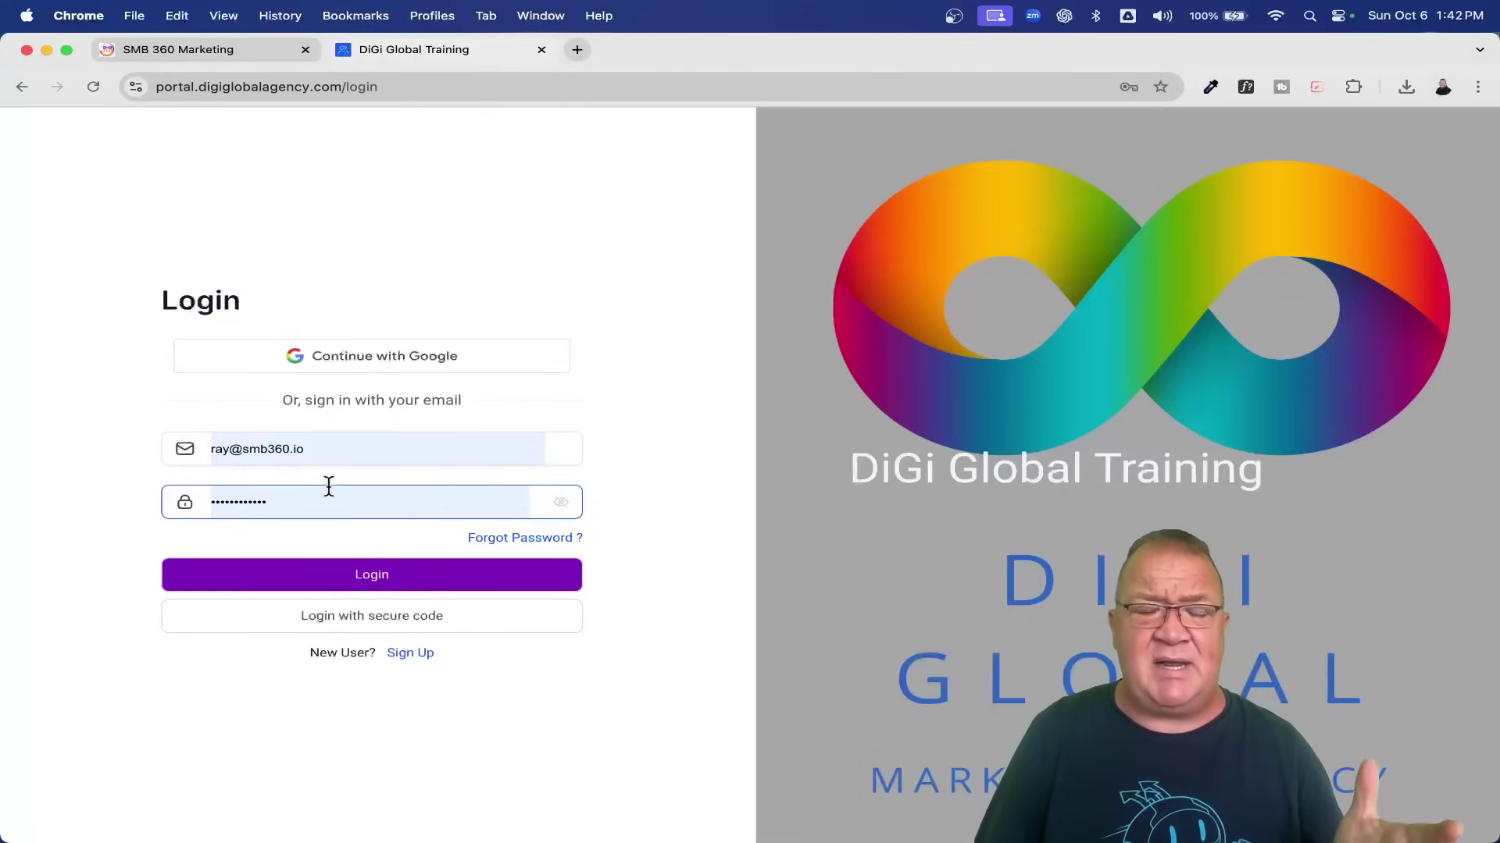
click(391, 585)
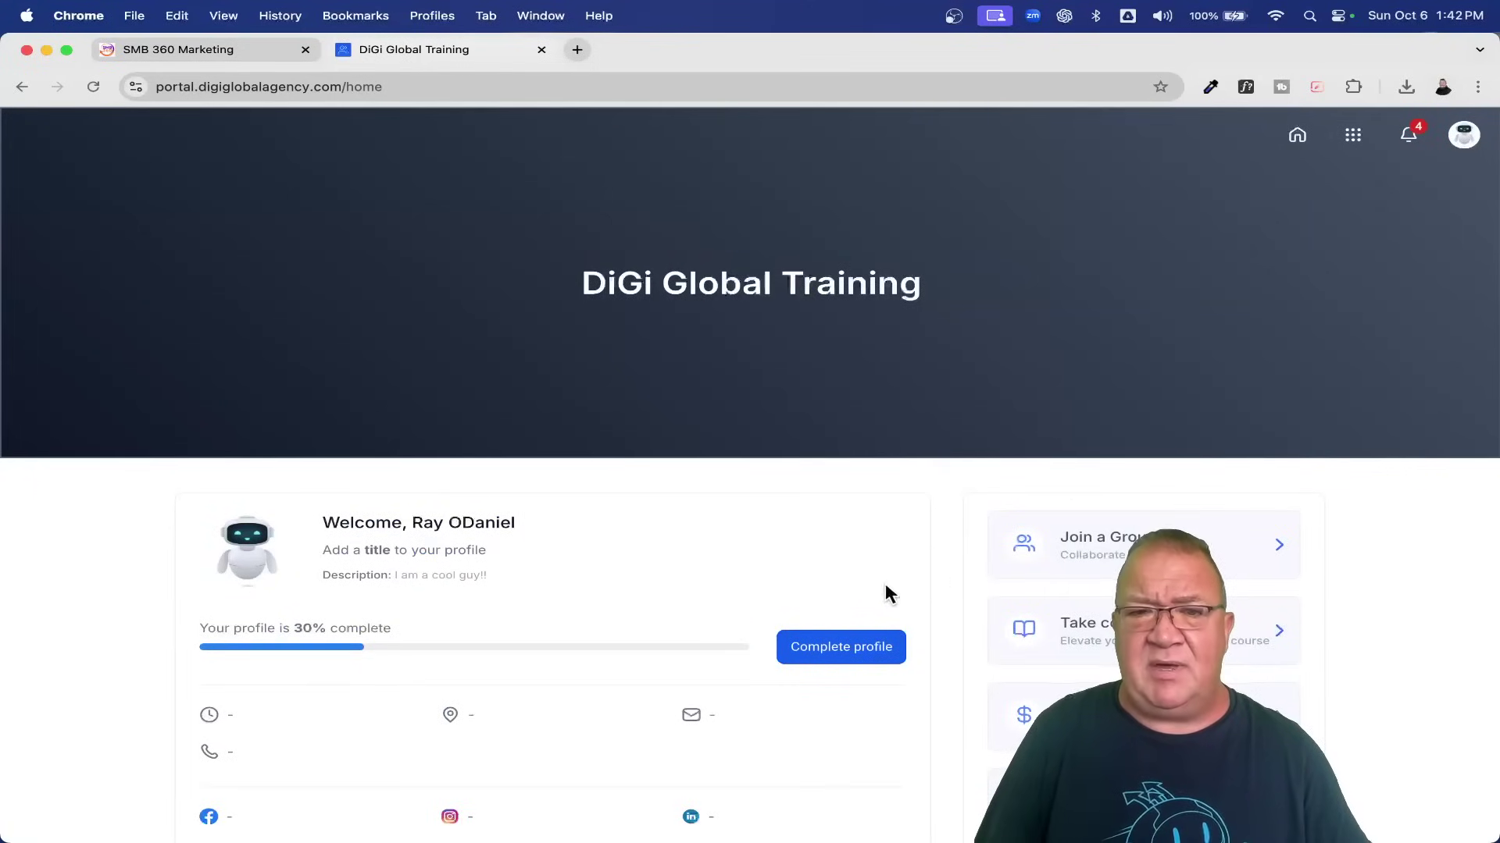
scroll(796, 604, down, 5)
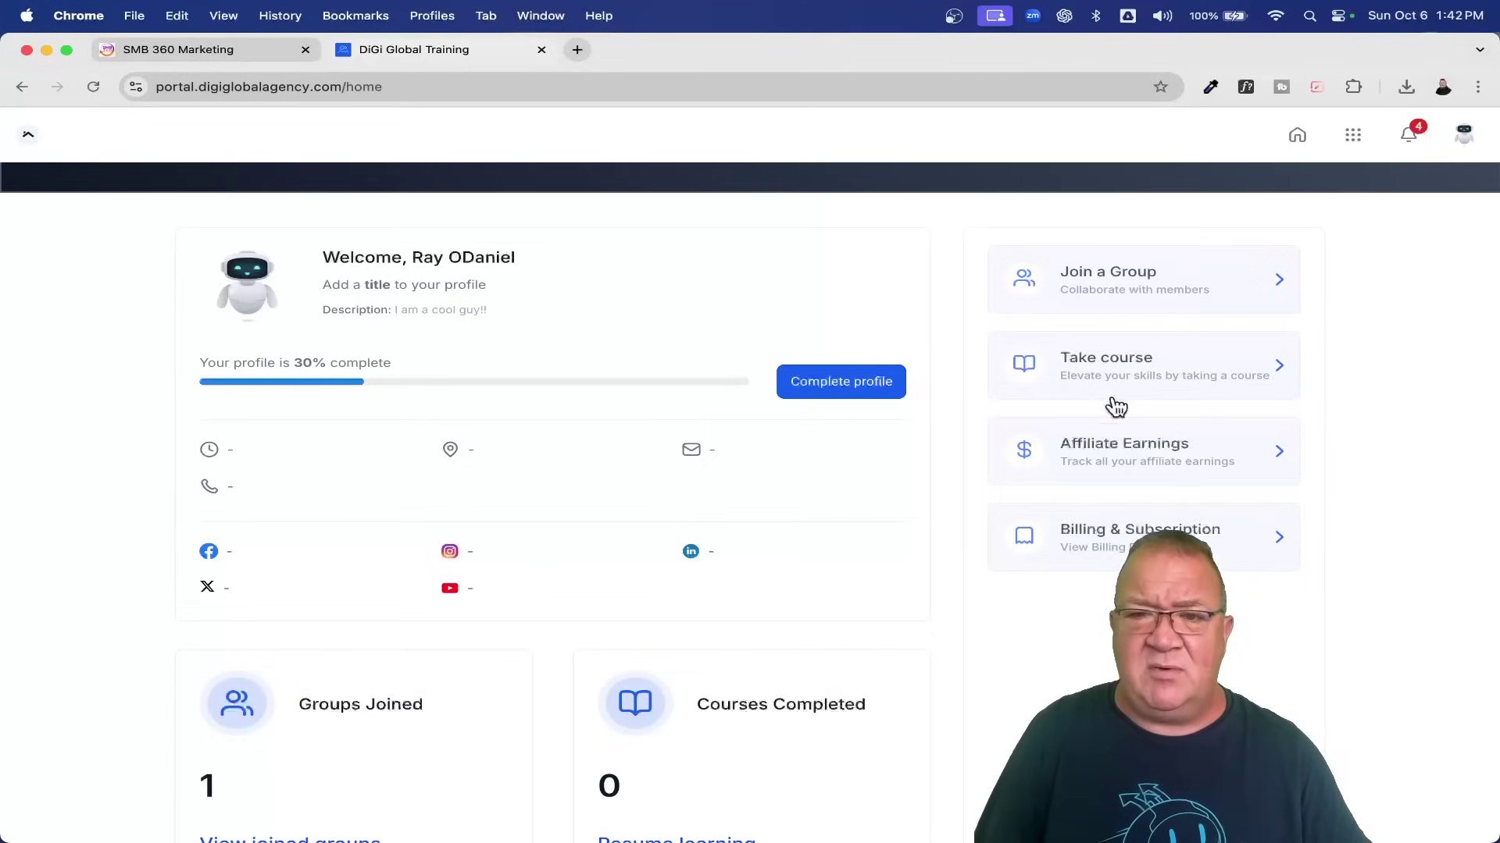
scroll(1090, 381, up, 5)
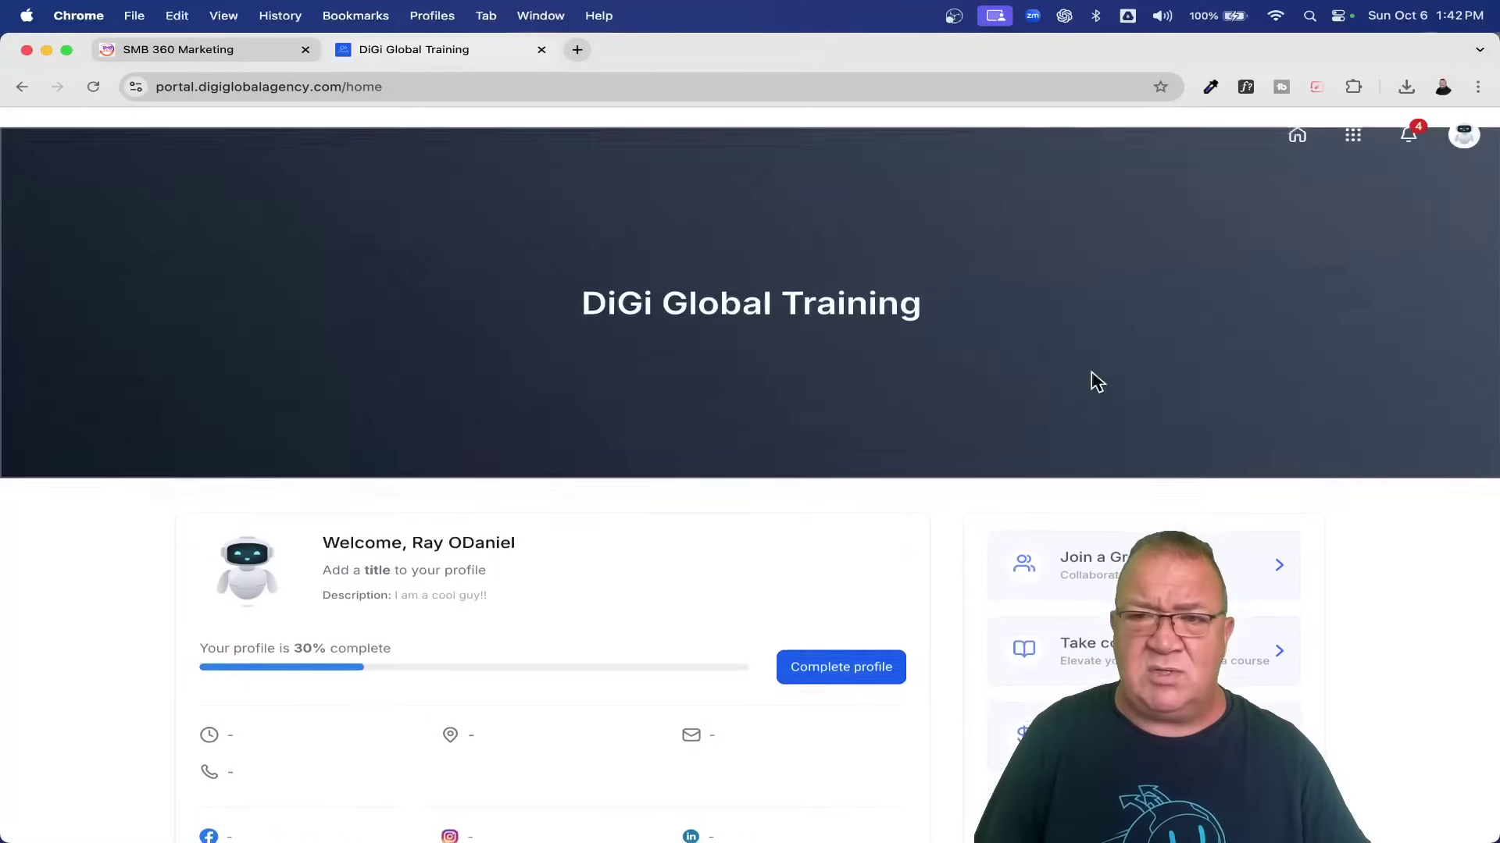
Step: Choose Courses from the portal apps grid to show the course library
click(1356, 143)
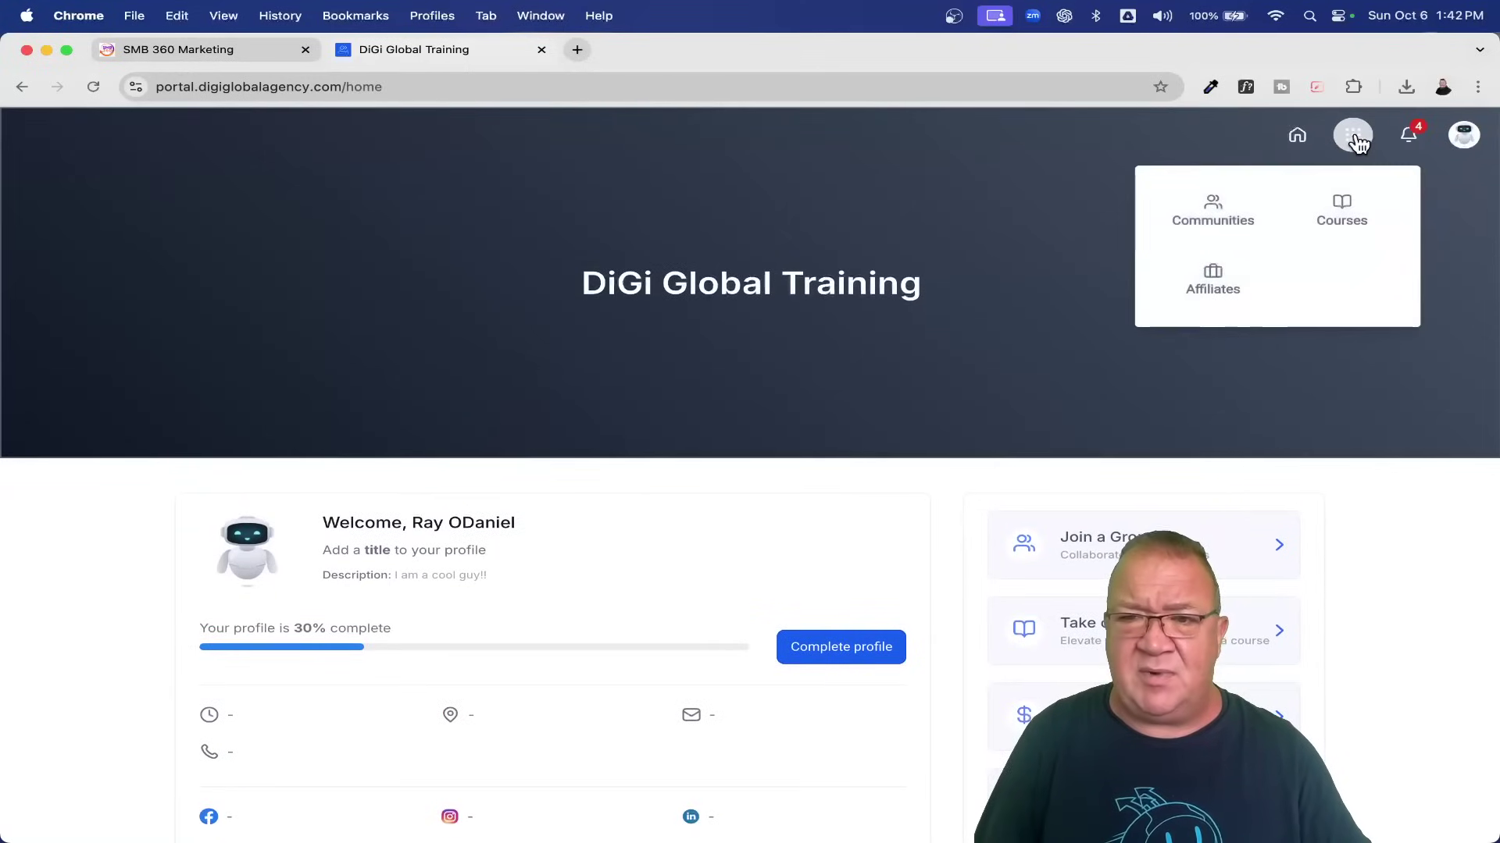
click(1351, 211)
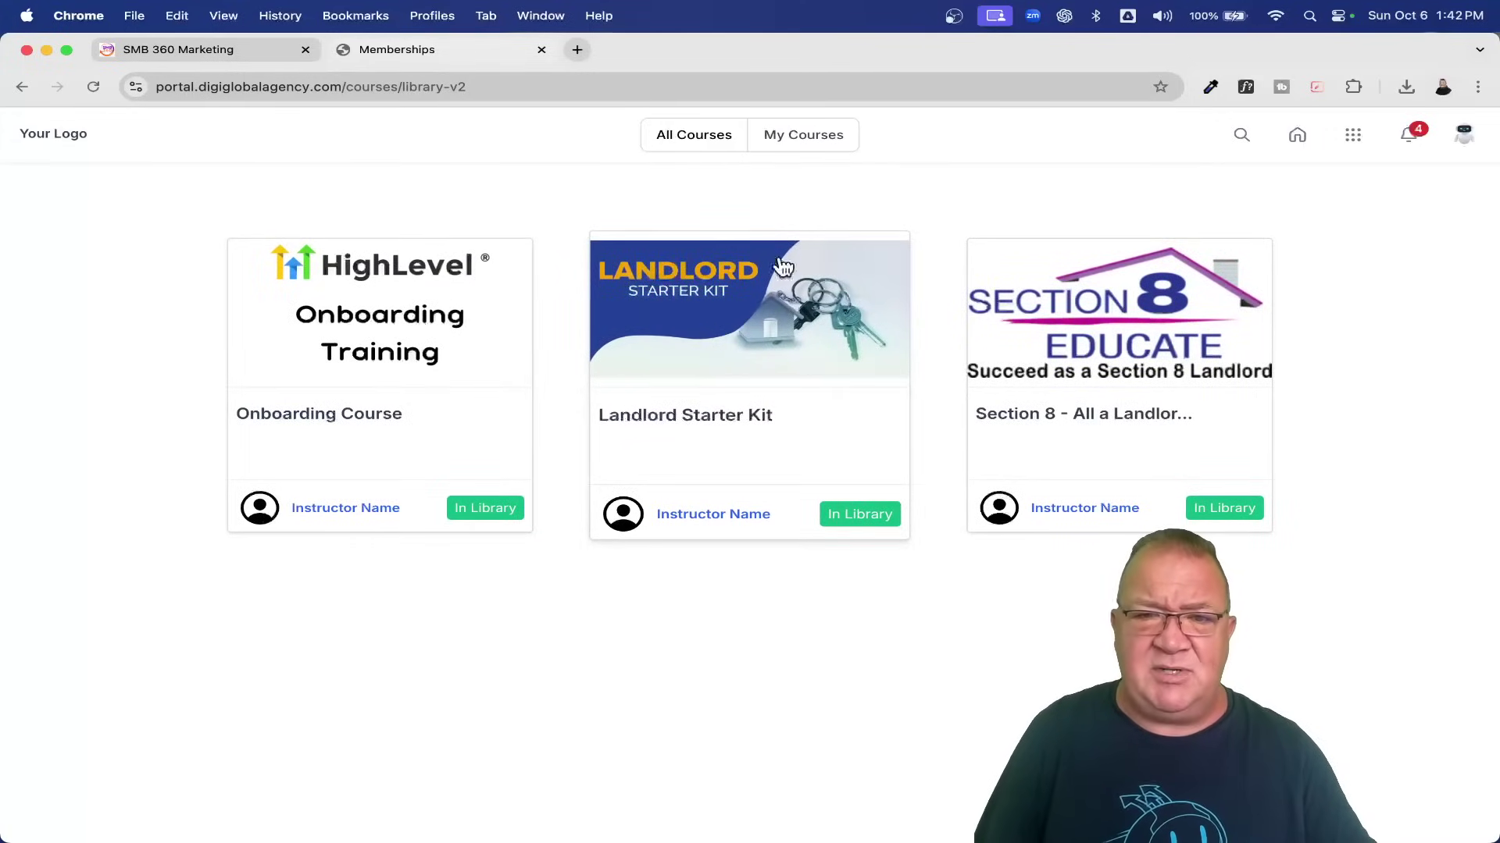
Step: Open the Landlord Starter Kit course card to review its lesson list
click(739, 340)
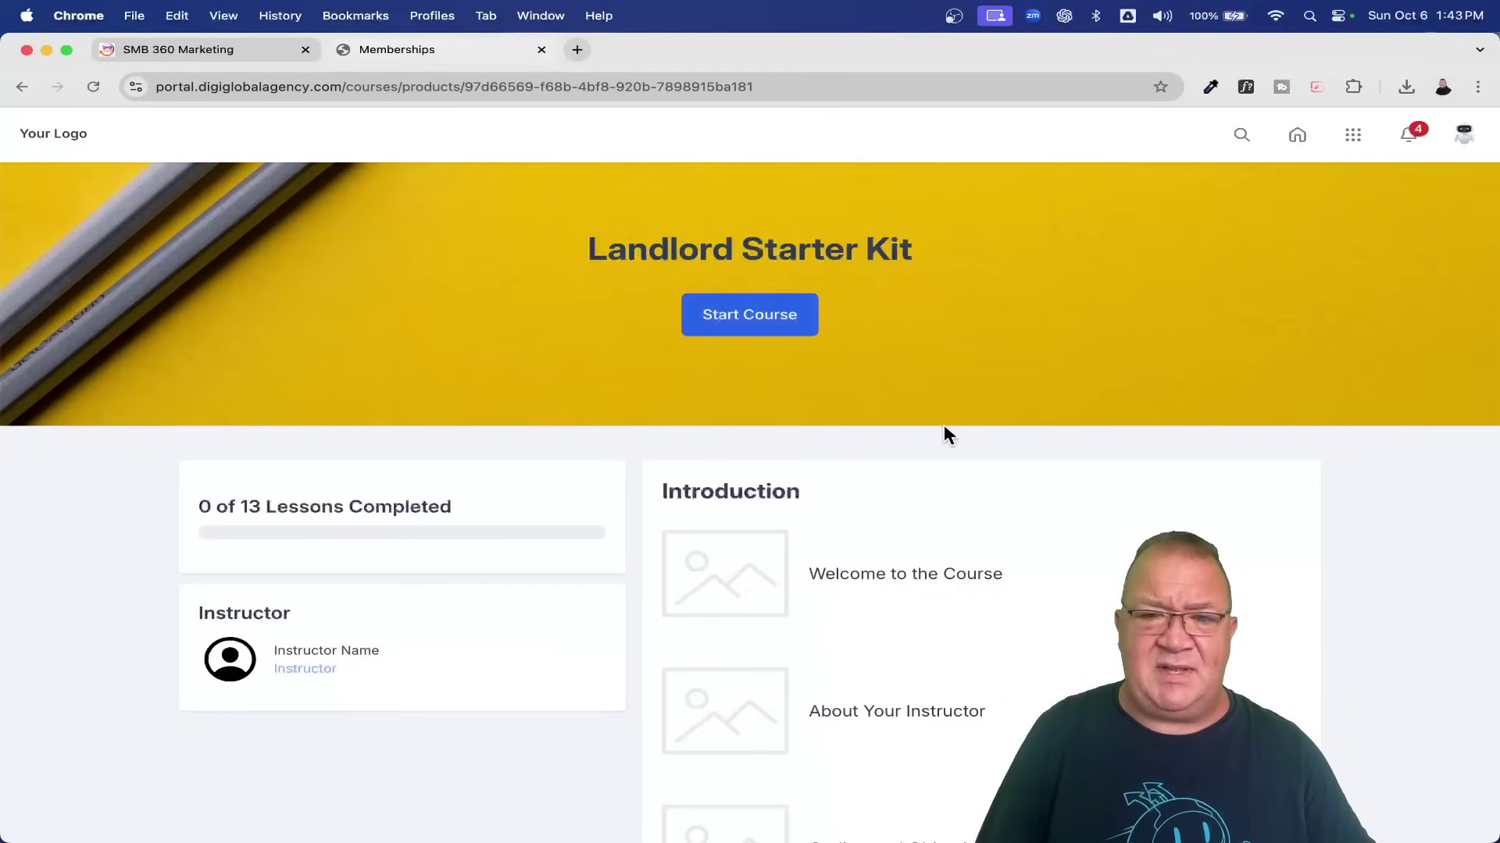
scroll(945, 434, down, 1)
scroll(945, 433, down, 3)
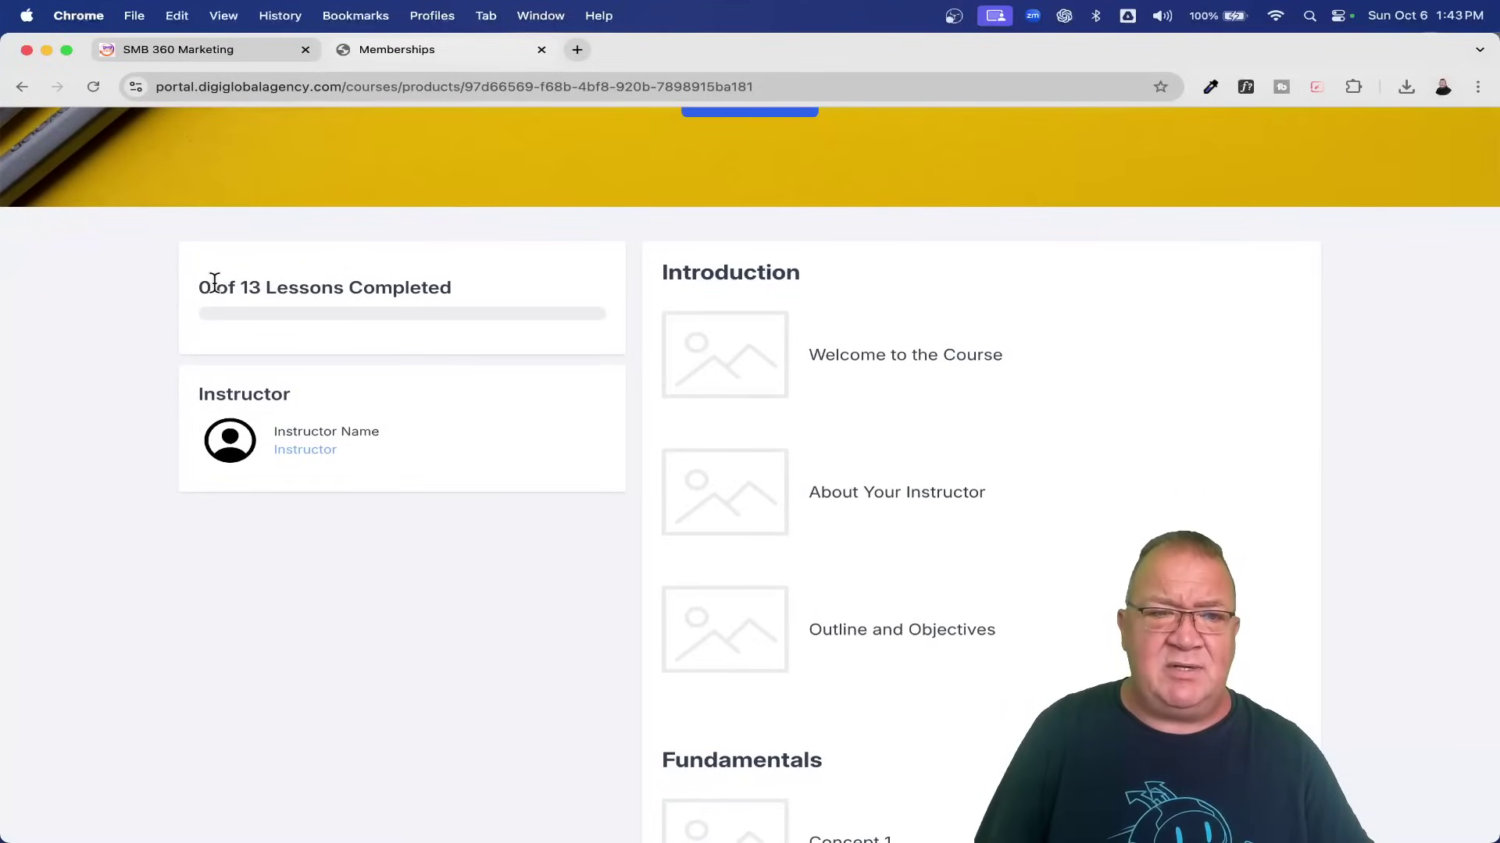
scroll(922, 404, down, 1)
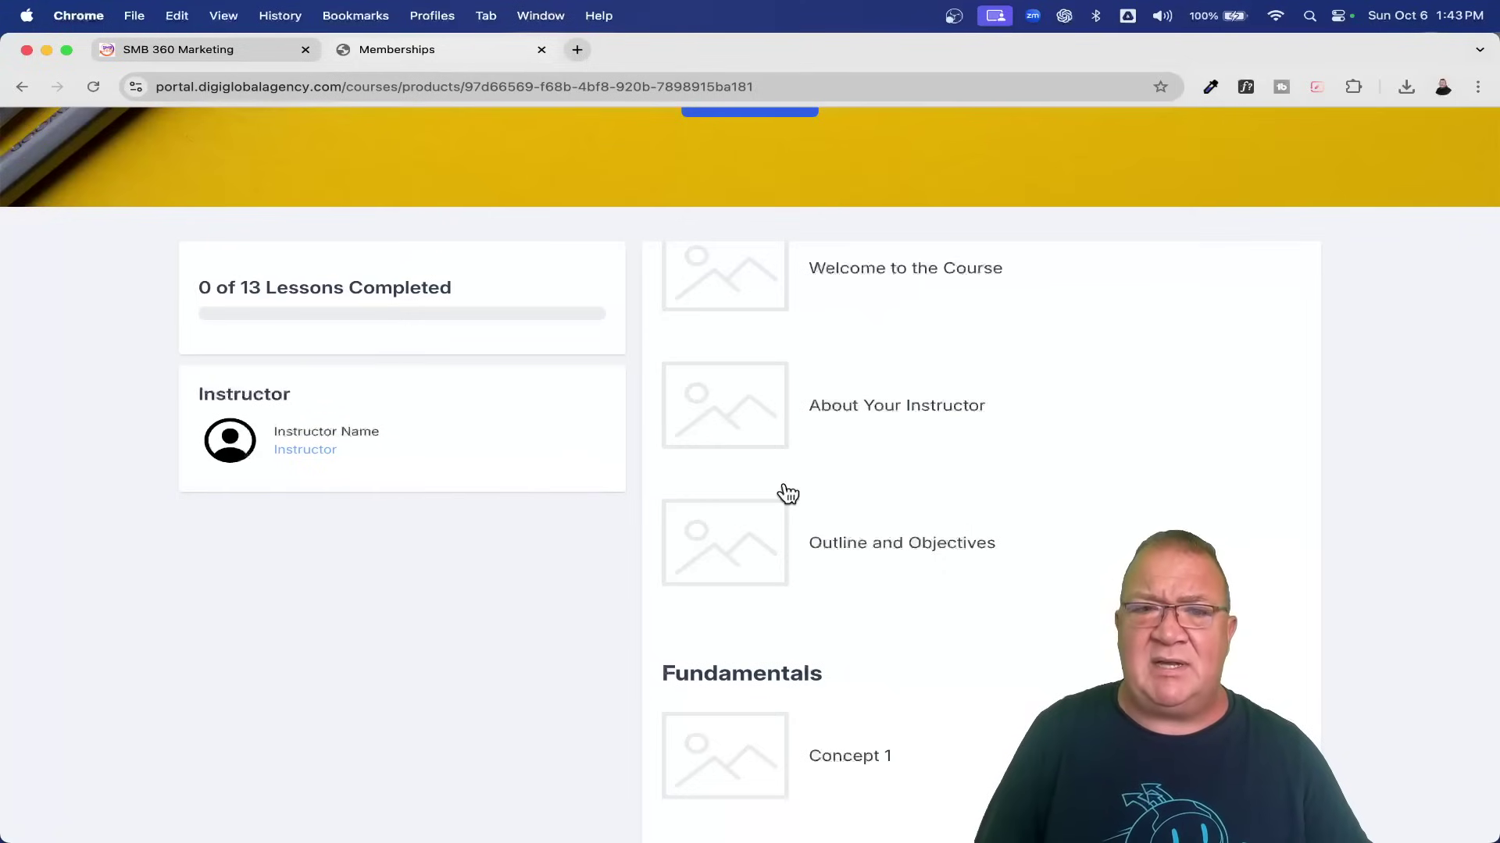
scroll(867, 512, up, 2)
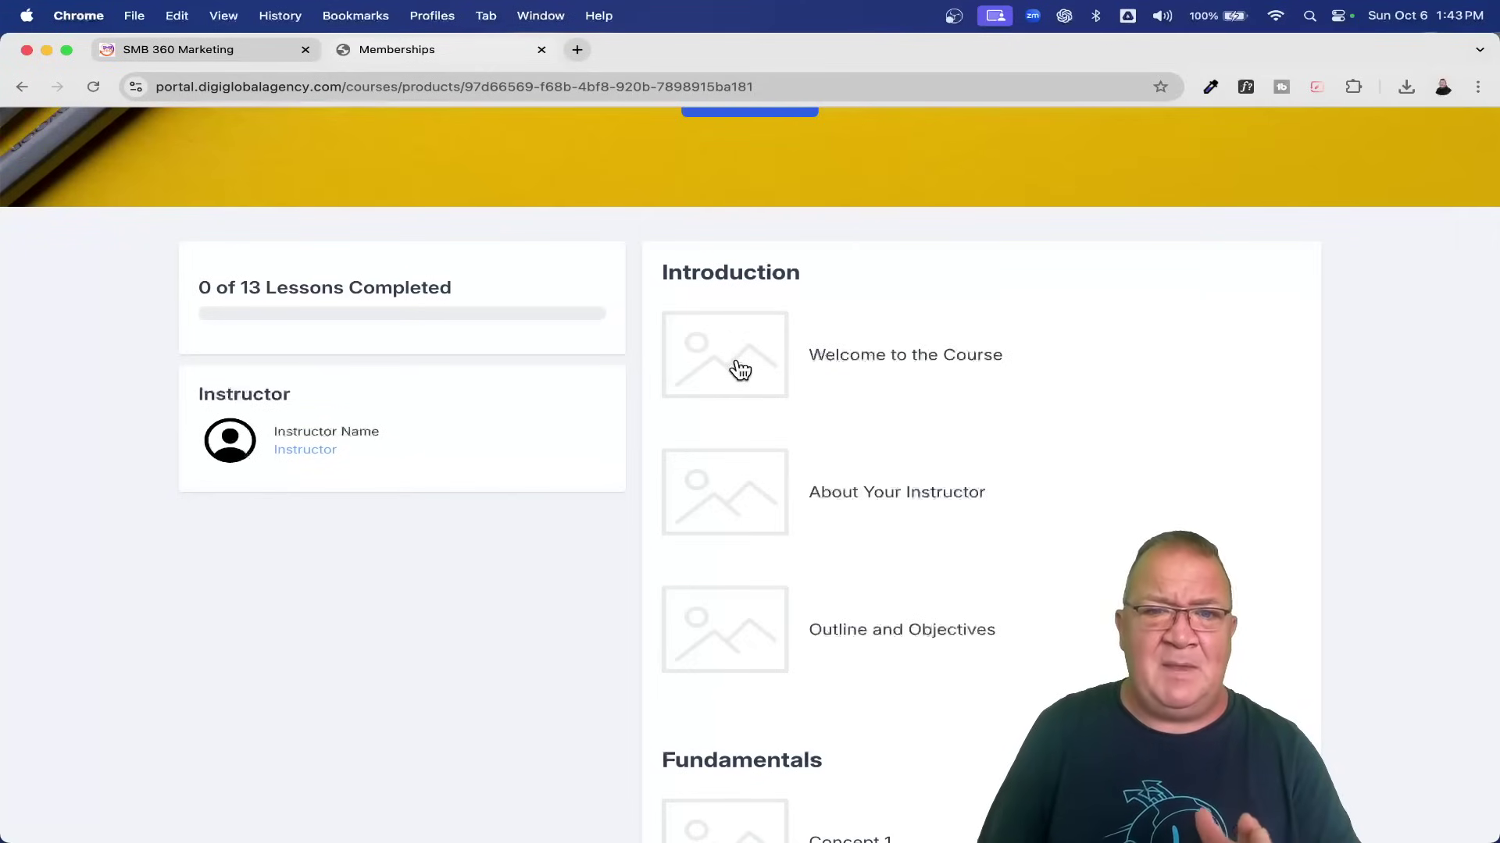
scroll(740, 370, up, 4)
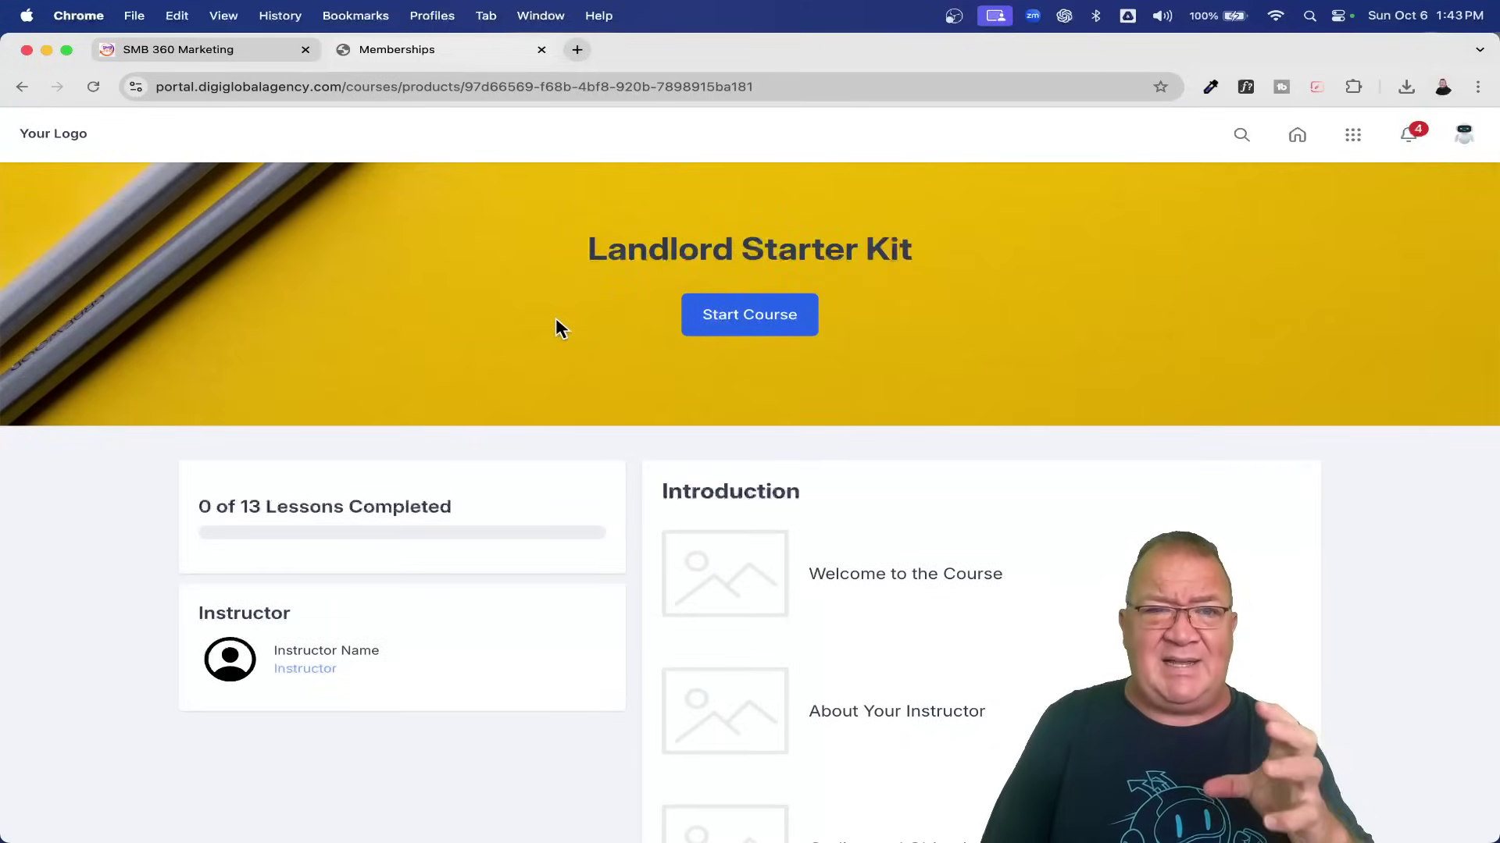
scroll(1057, 425, down, 5)
scroll(1058, 426, down, 4)
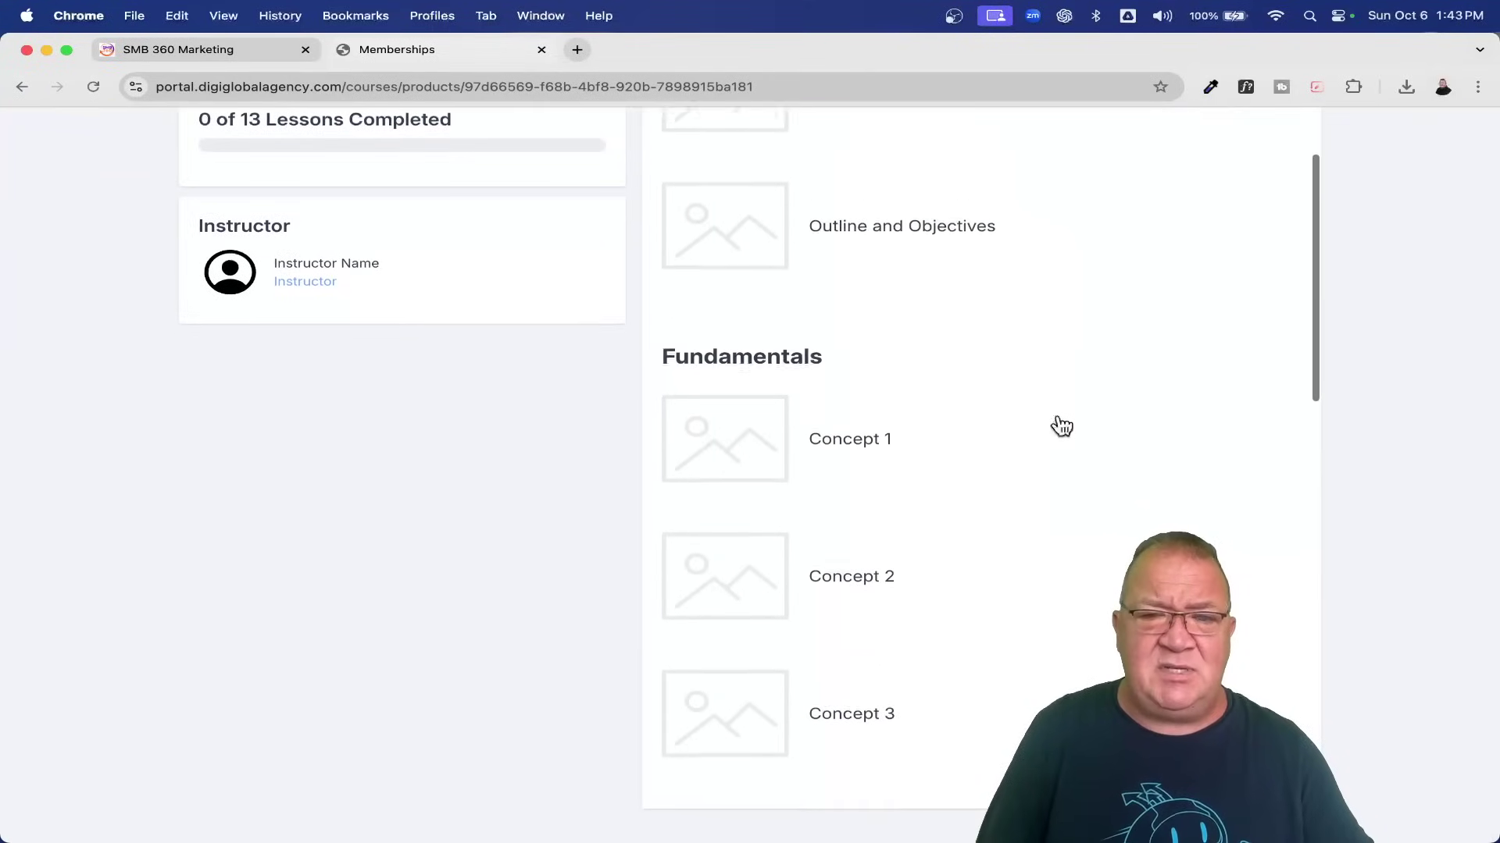
scroll(1058, 426, up, 2)
scroll(1055, 425, up, 3)
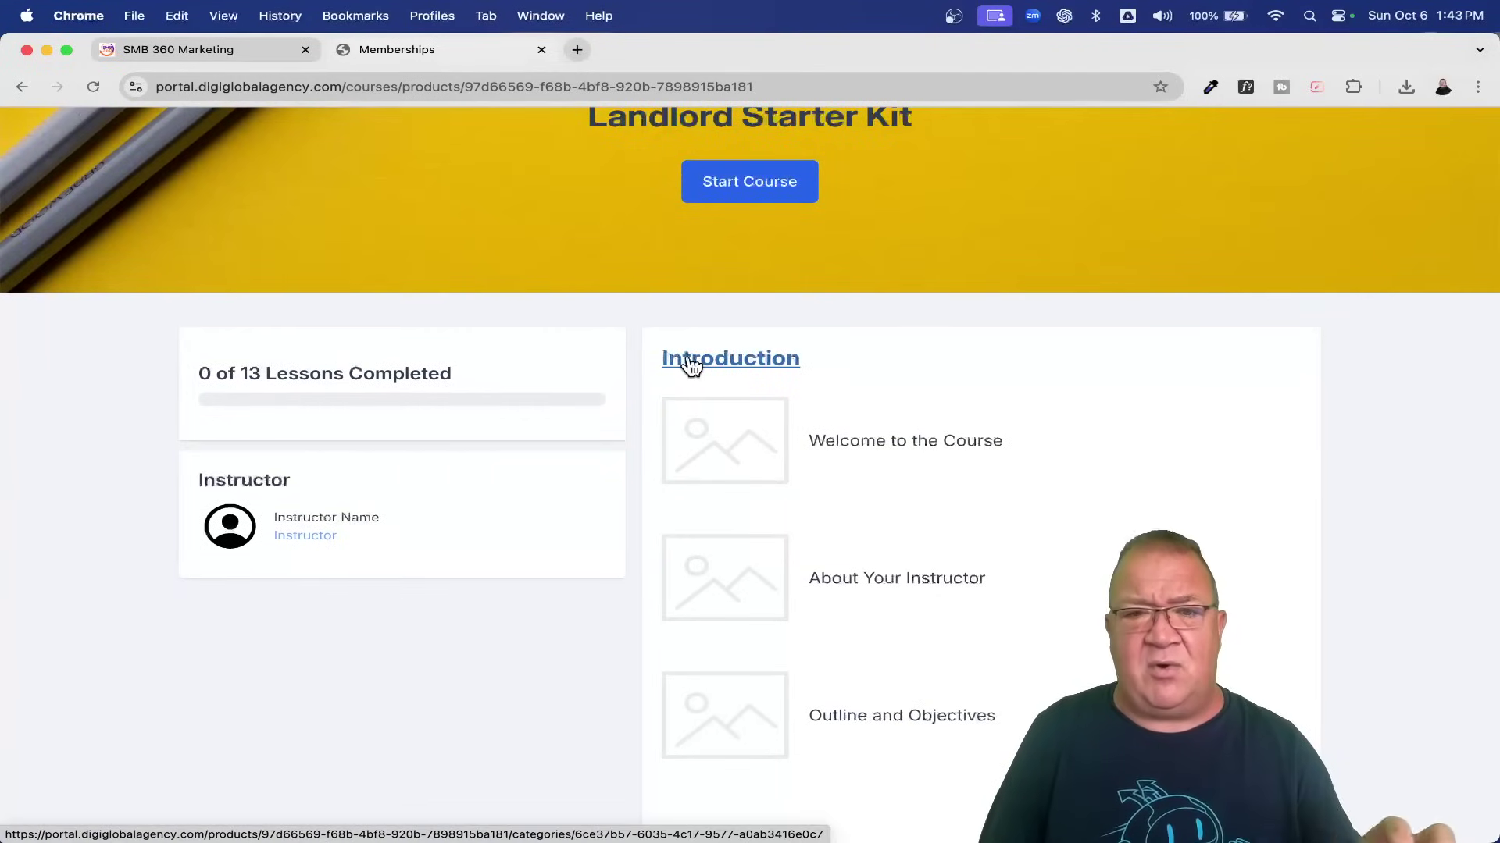
scroll(697, 373, down, 5)
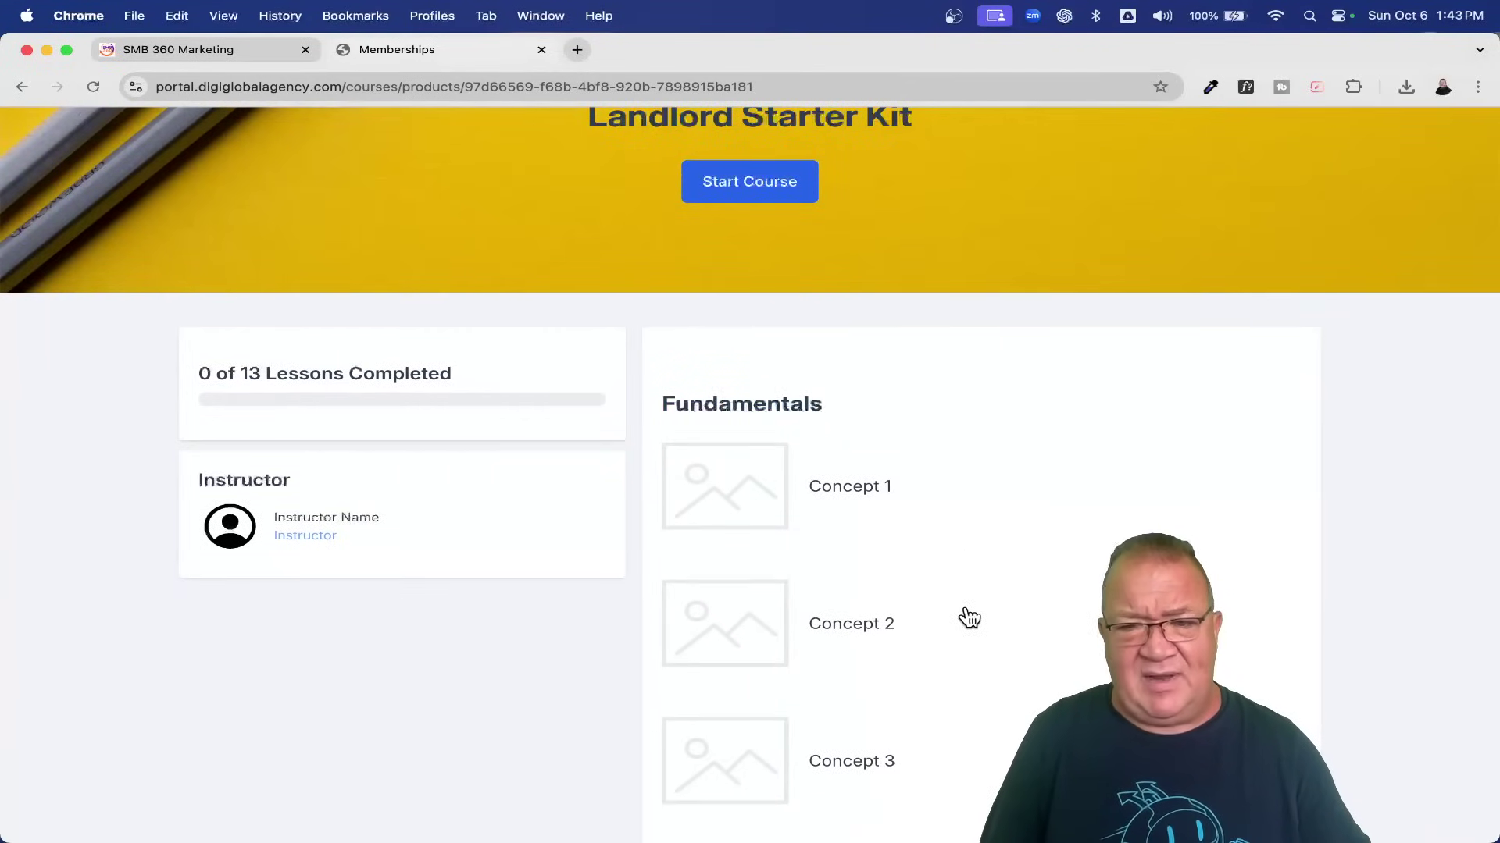
scroll(960, 617, down, 3)
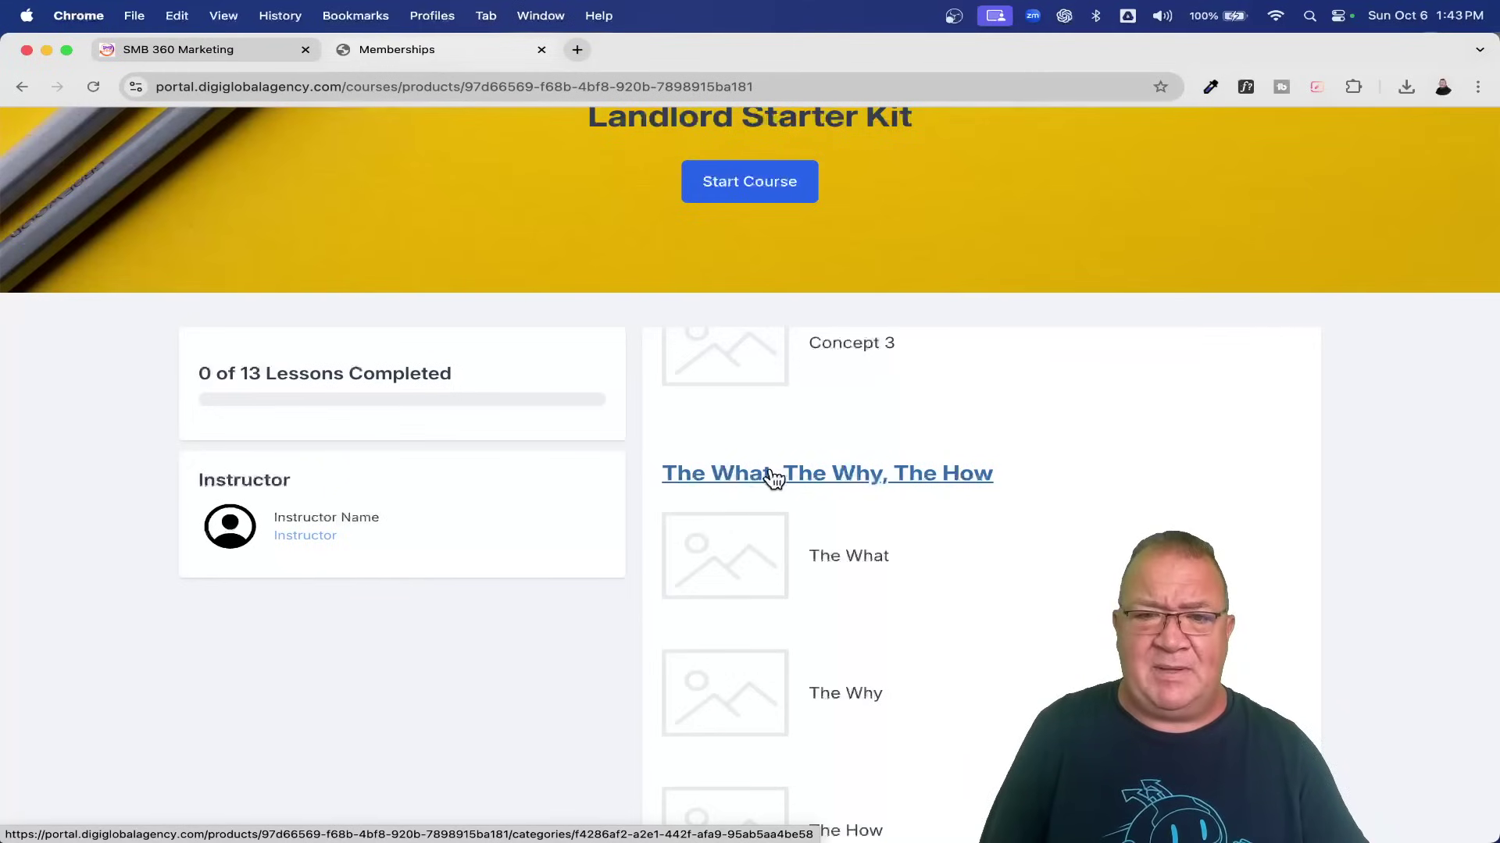
scroll(787, 495, down, 3)
scroll(787, 496, down, 1)
scroll(789, 606, down, 1)
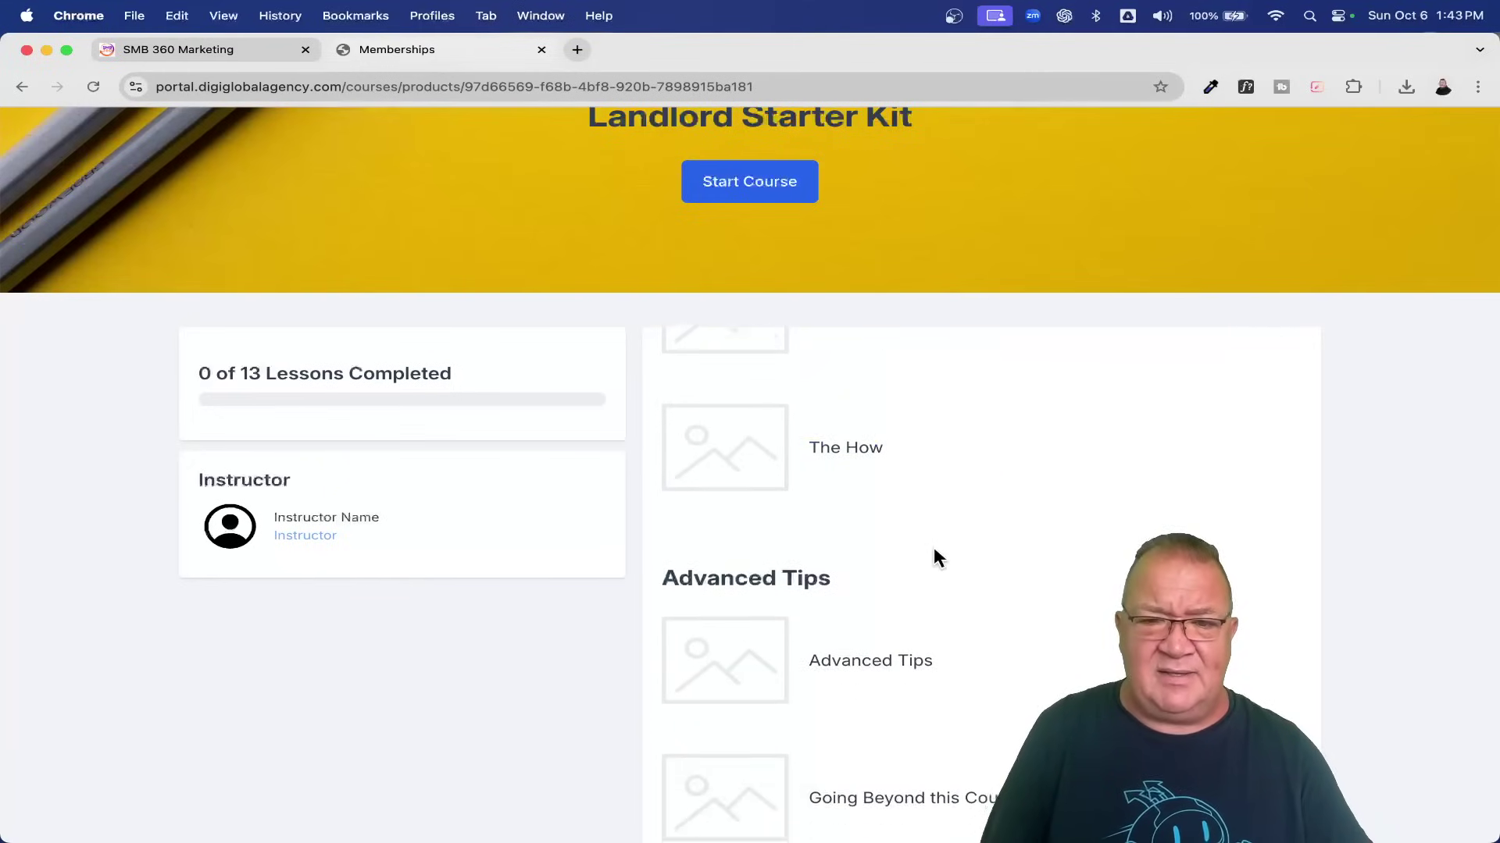
scroll(937, 559, down, 2)
scroll(933, 558, down, 2)
scroll(891, 568, down, 1)
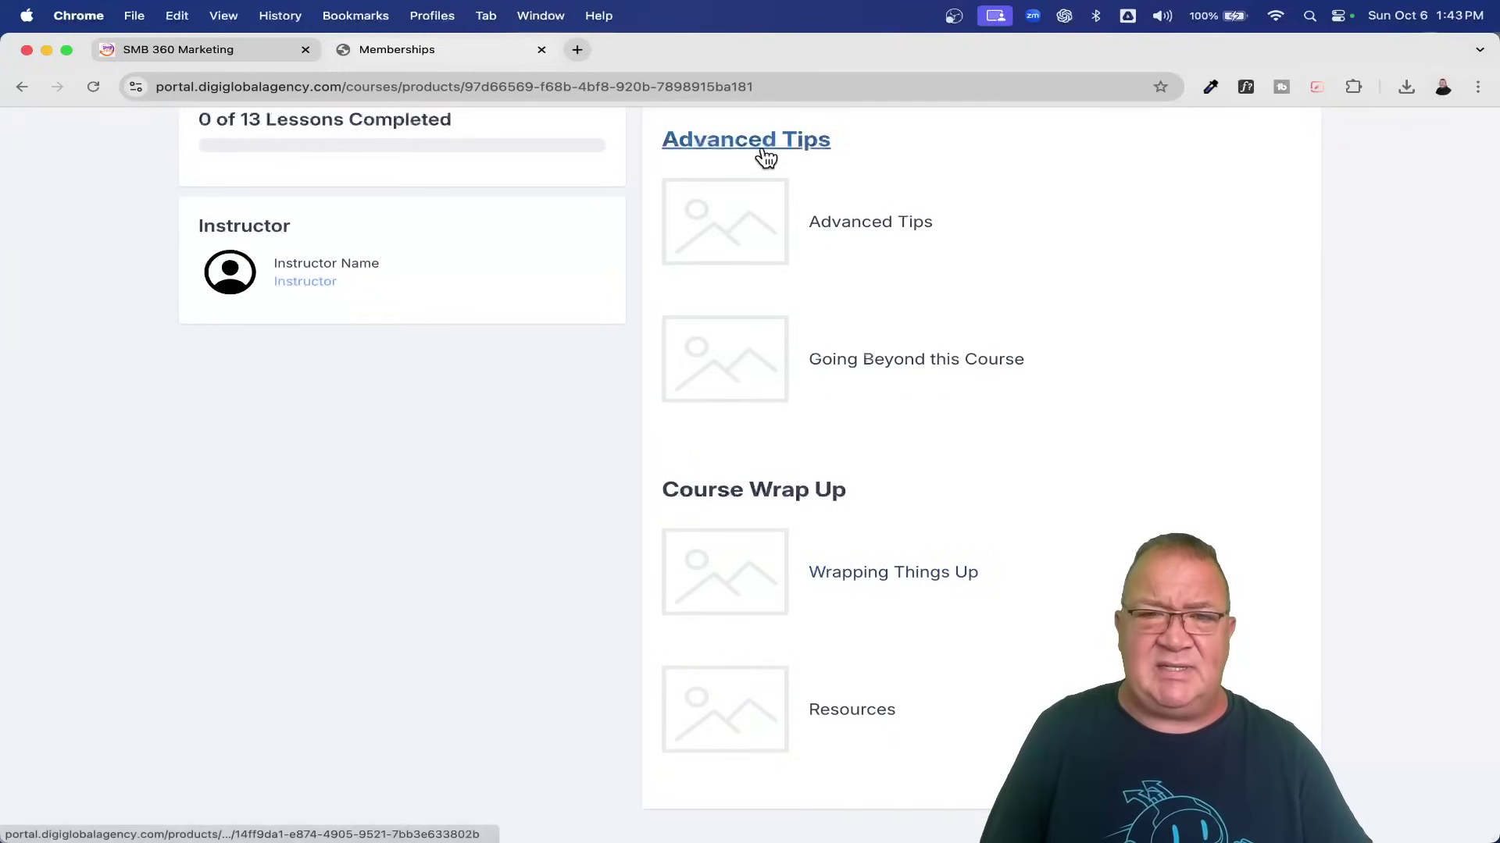
Step: View the Advanced Tips lesson, then go back to All Courses
click(852, 224)
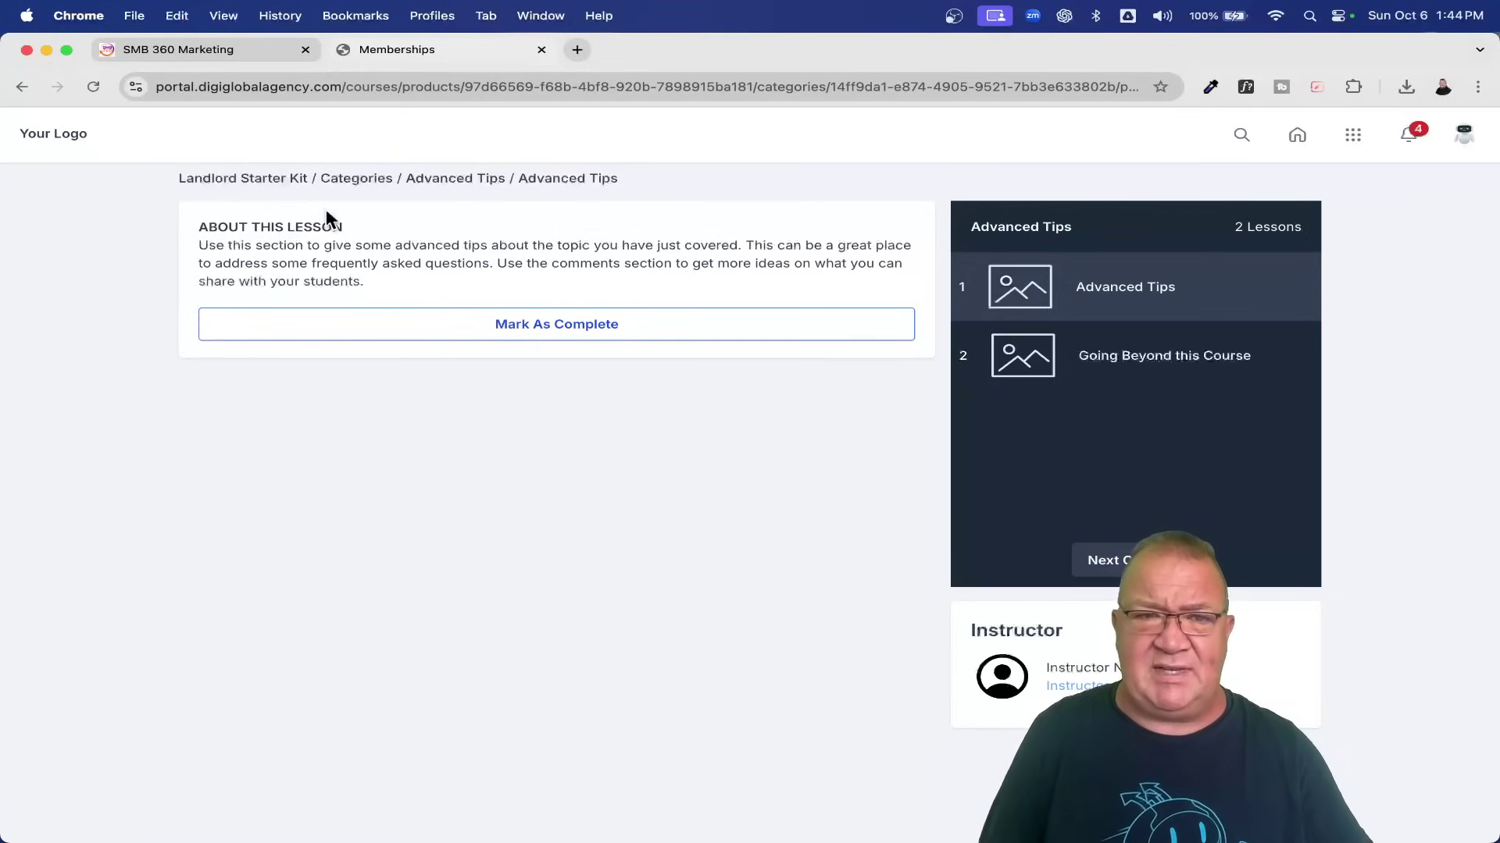
click(61, 127)
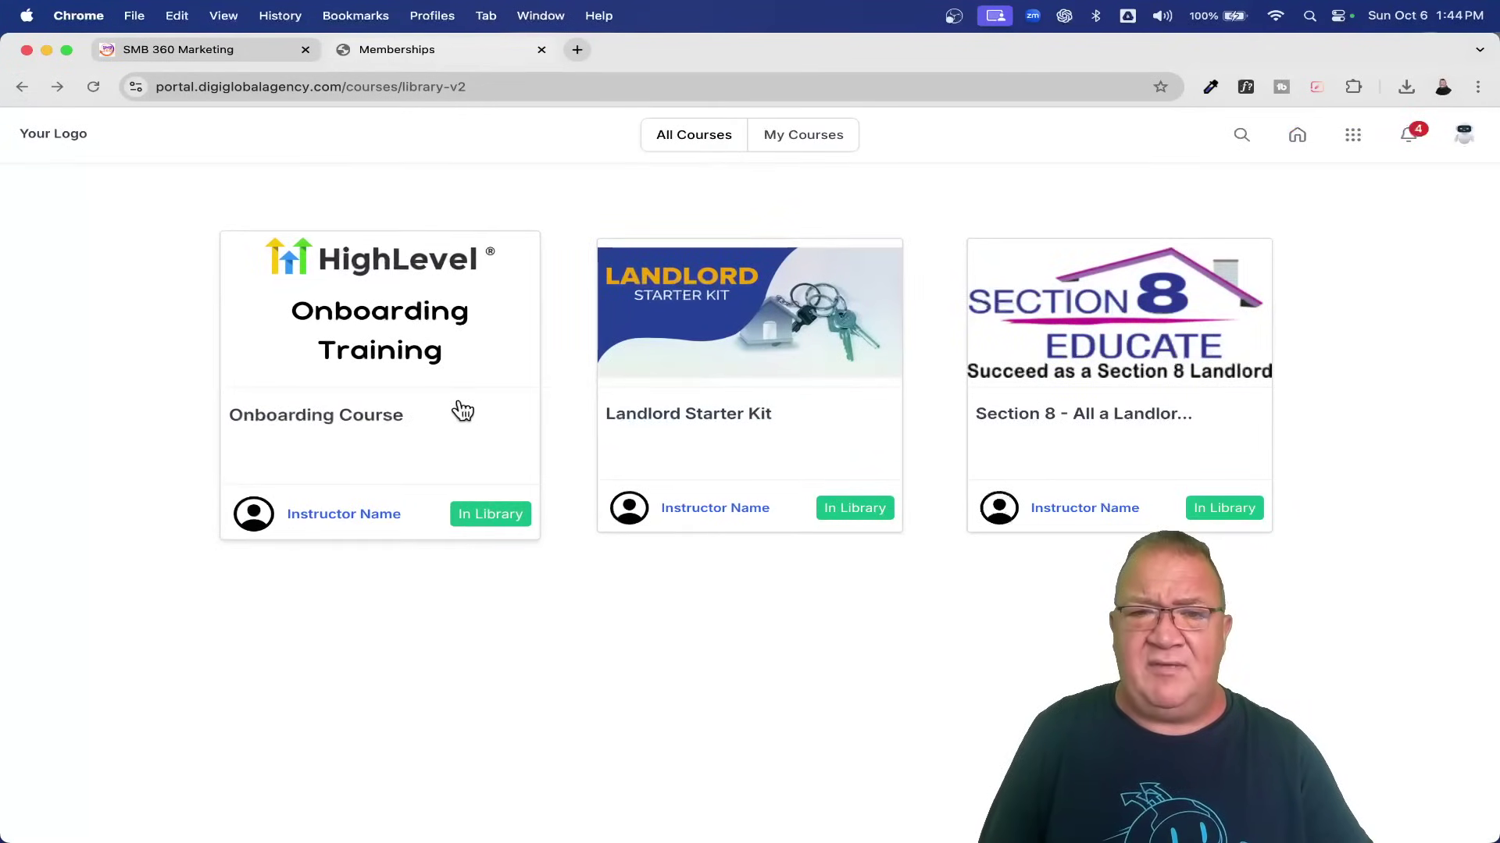
Step: Switch back to the SMB 360 Marketing admin tab and go to the Memberships dashboard
click(253, 51)
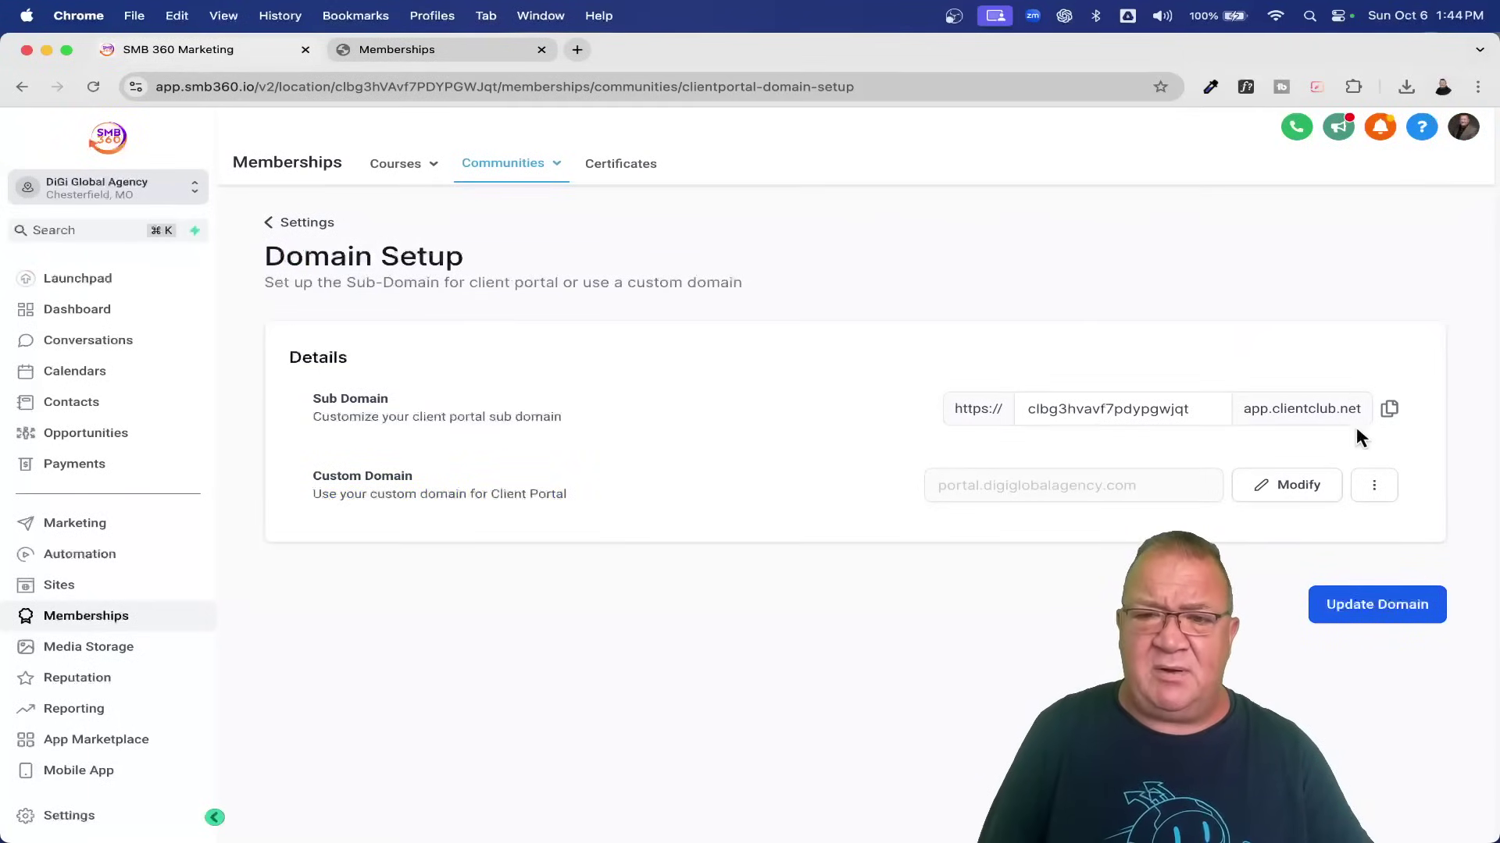
click(442, 52)
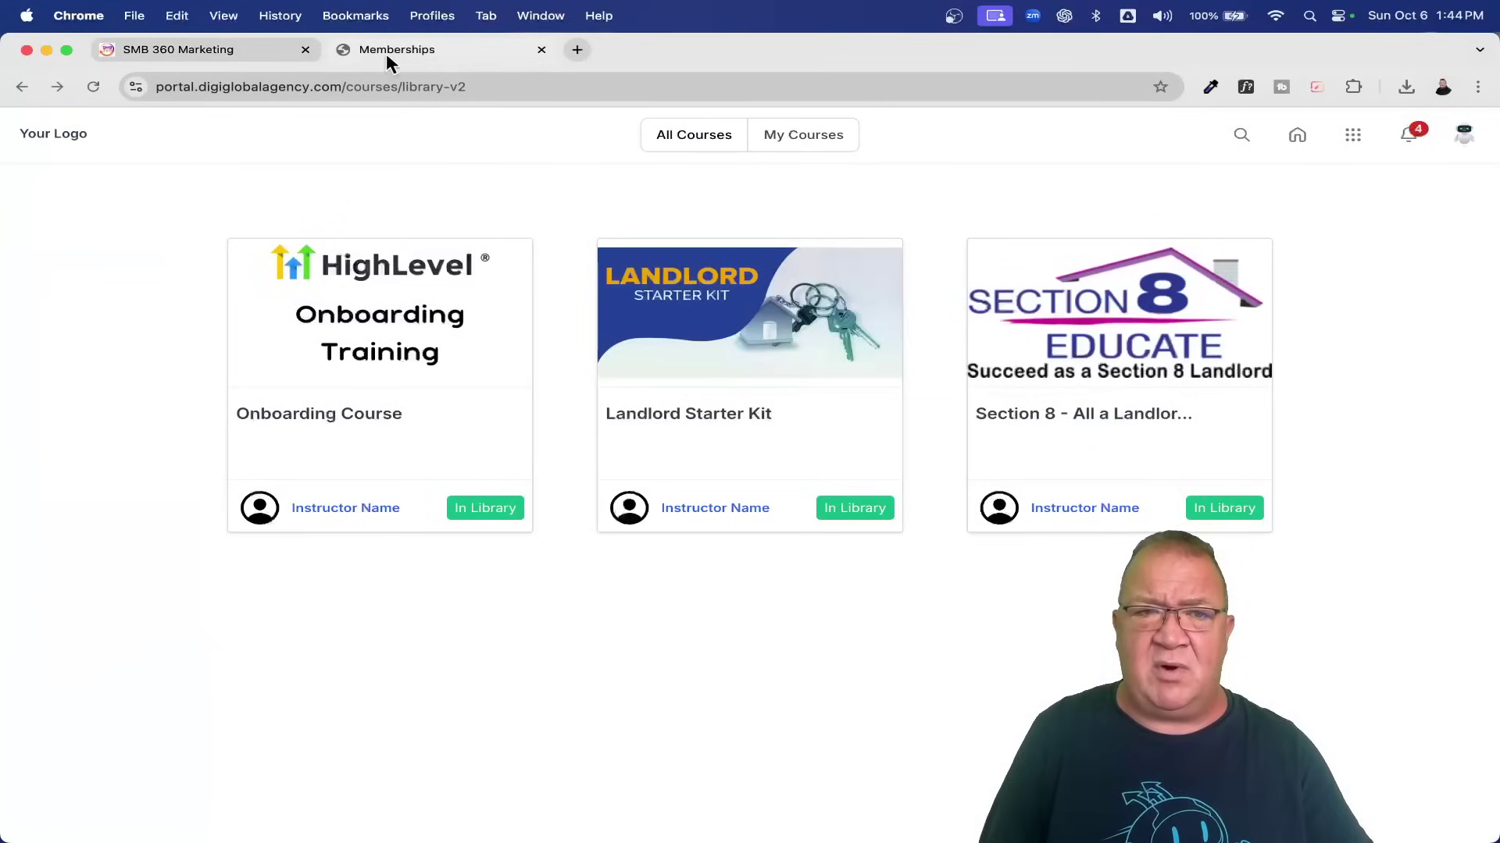
click(220, 50)
click(303, 223)
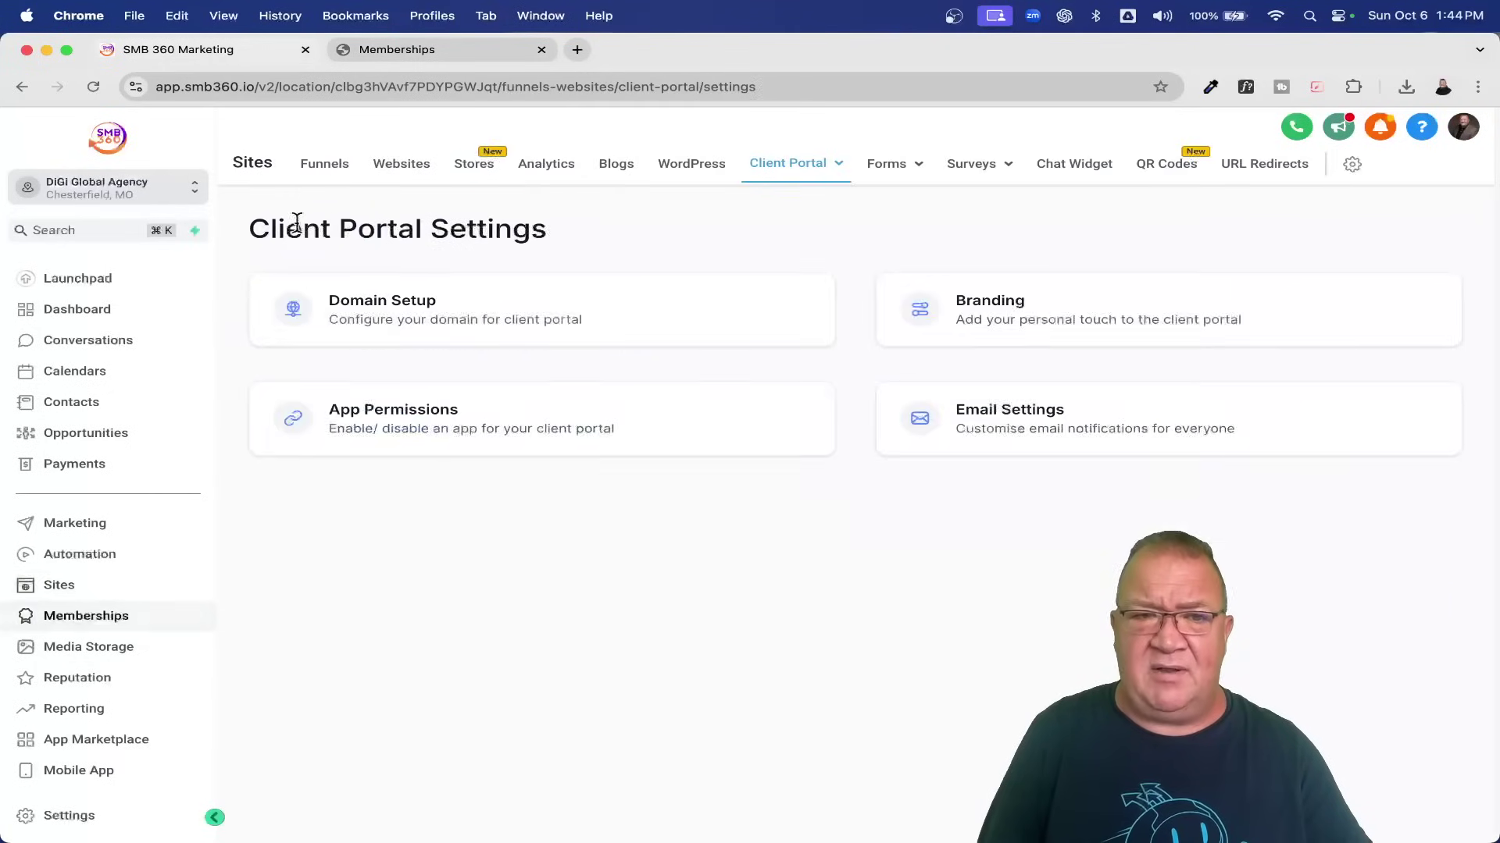
click(105, 619)
mouse_move(401, 162)
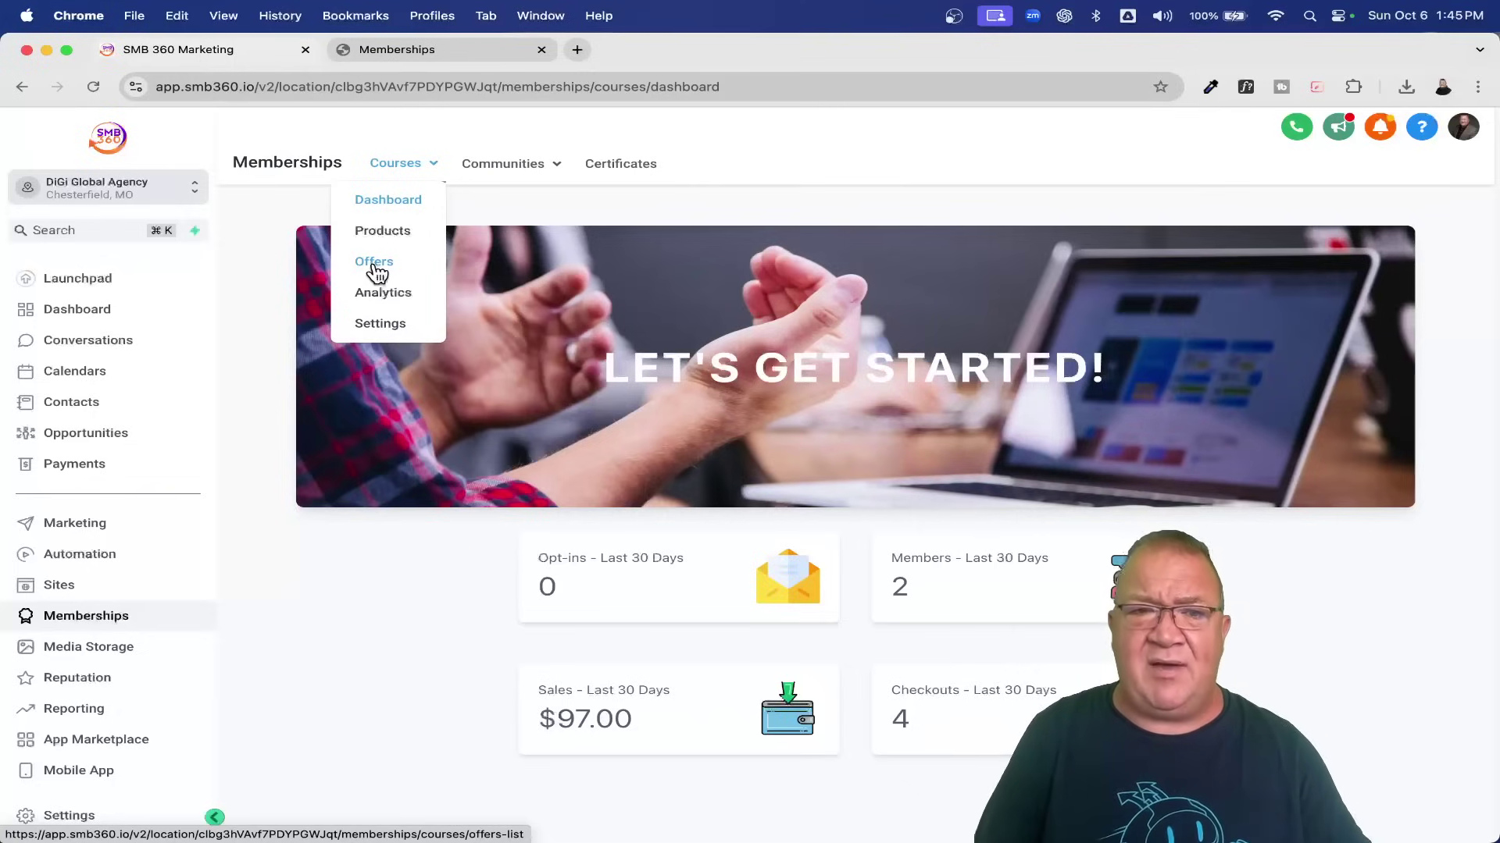
Step: Show the course Products list with its four courses
click(377, 231)
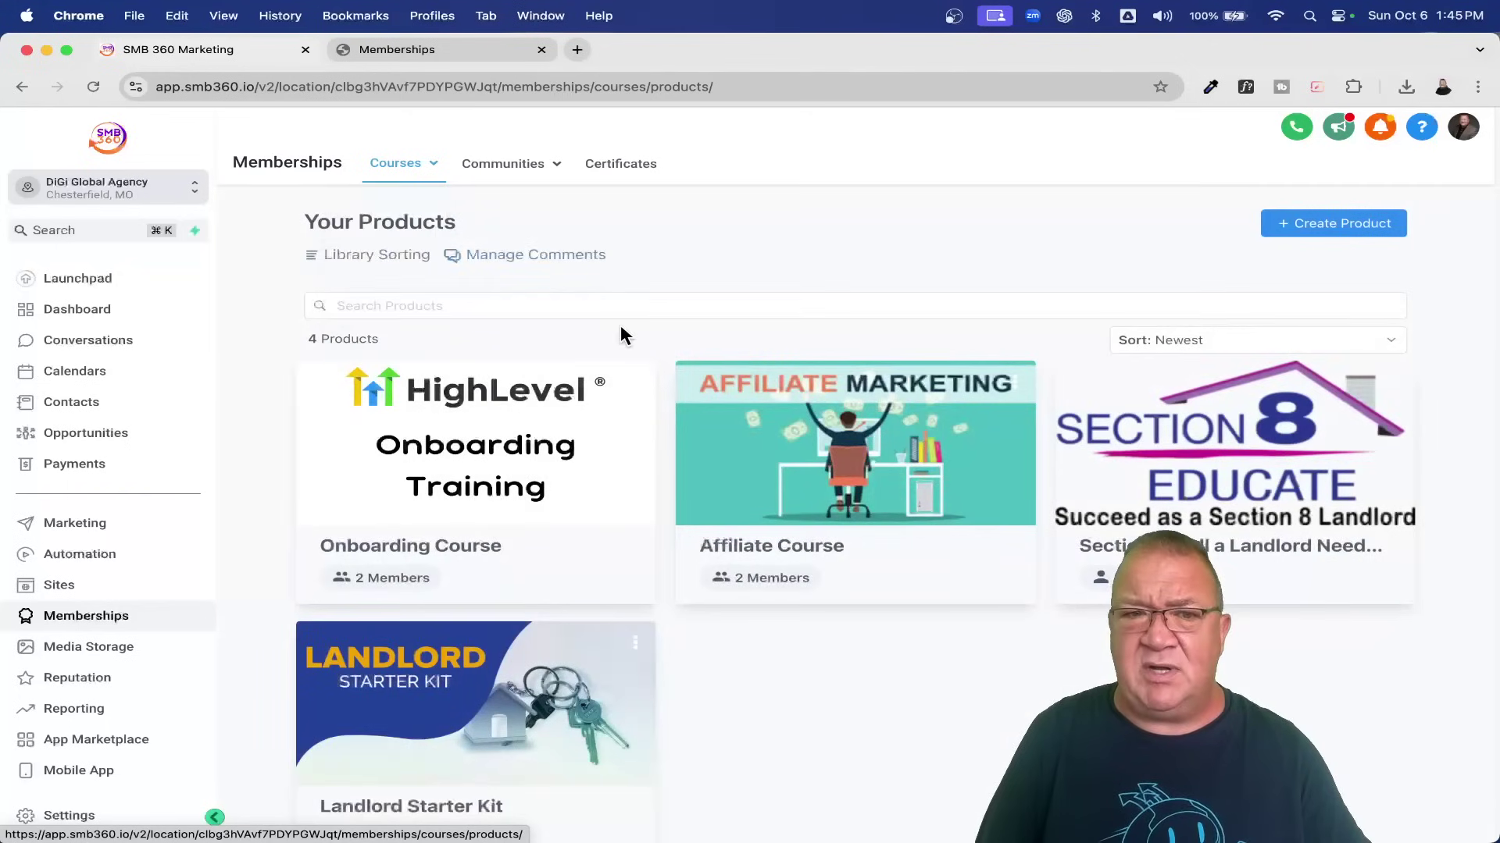
mouse_move(475, 703)
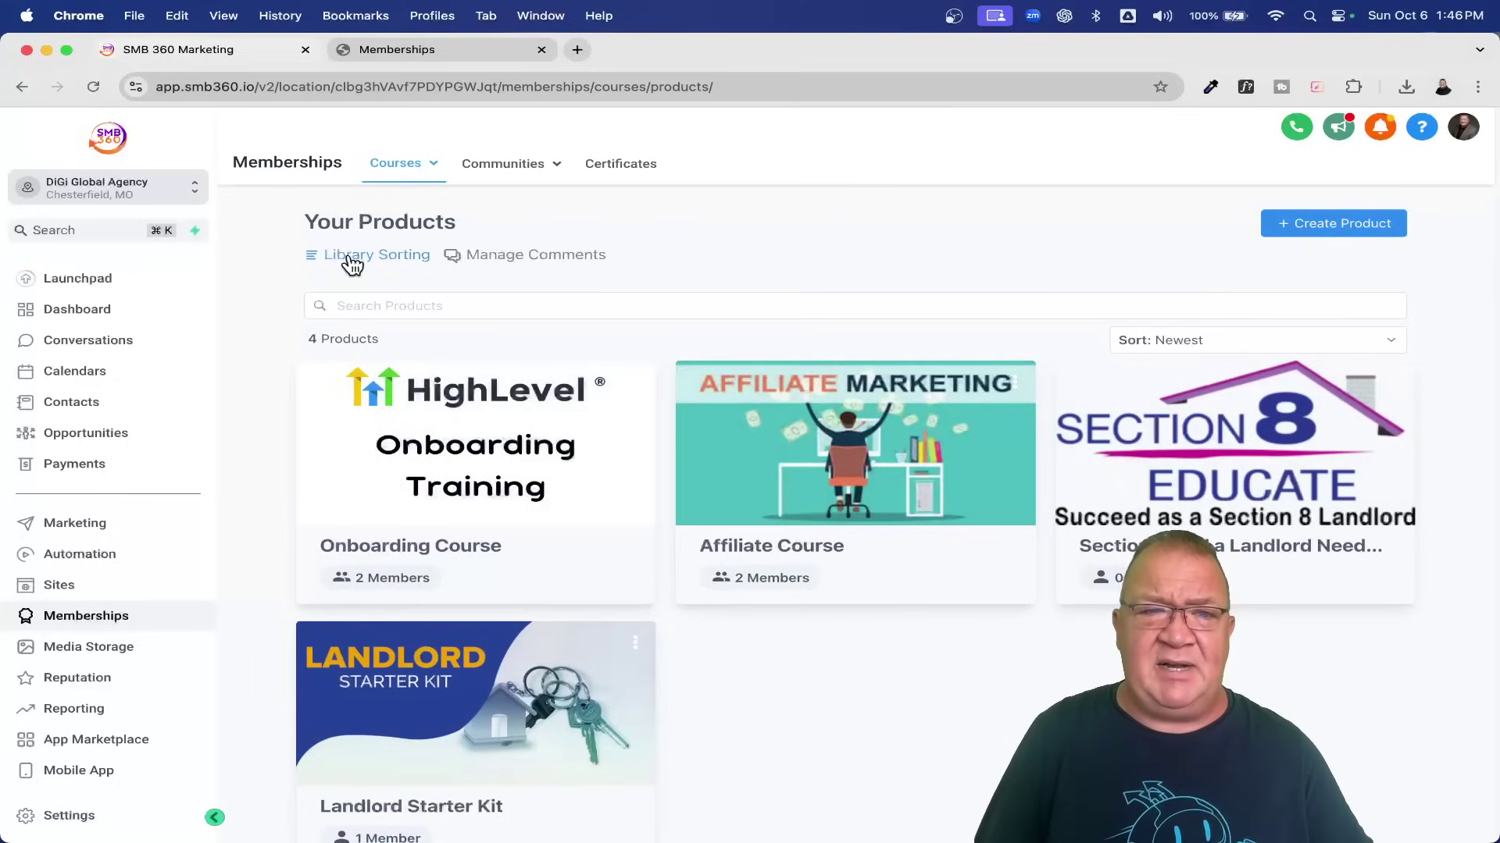
Step: In Library Sorting, drag Landlord Starter Kit to first and Section 8 to second, then go to Manage Comments
click(348, 261)
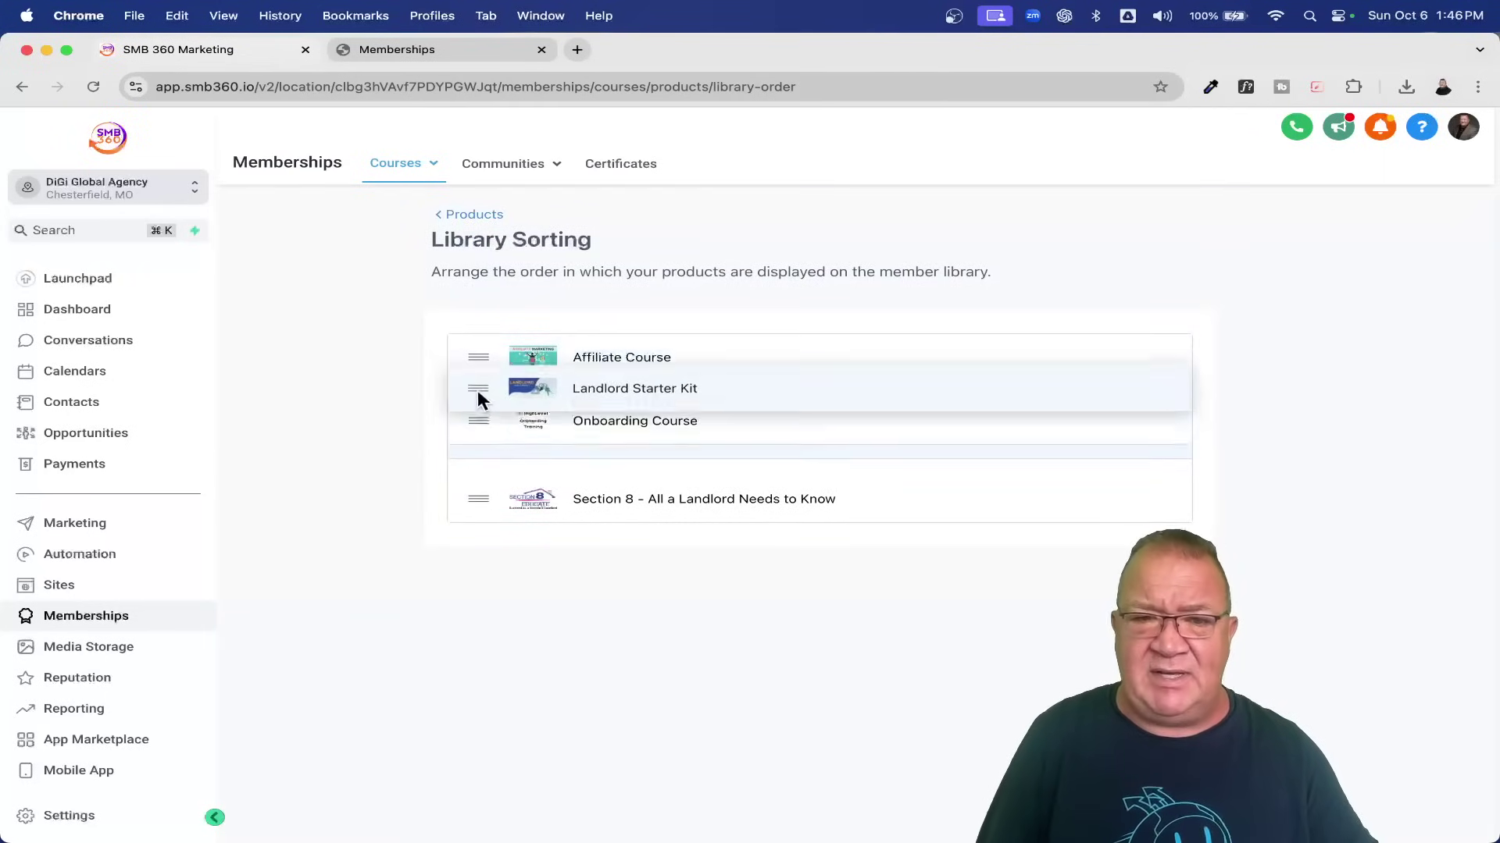
drag(480, 465, 473, 363)
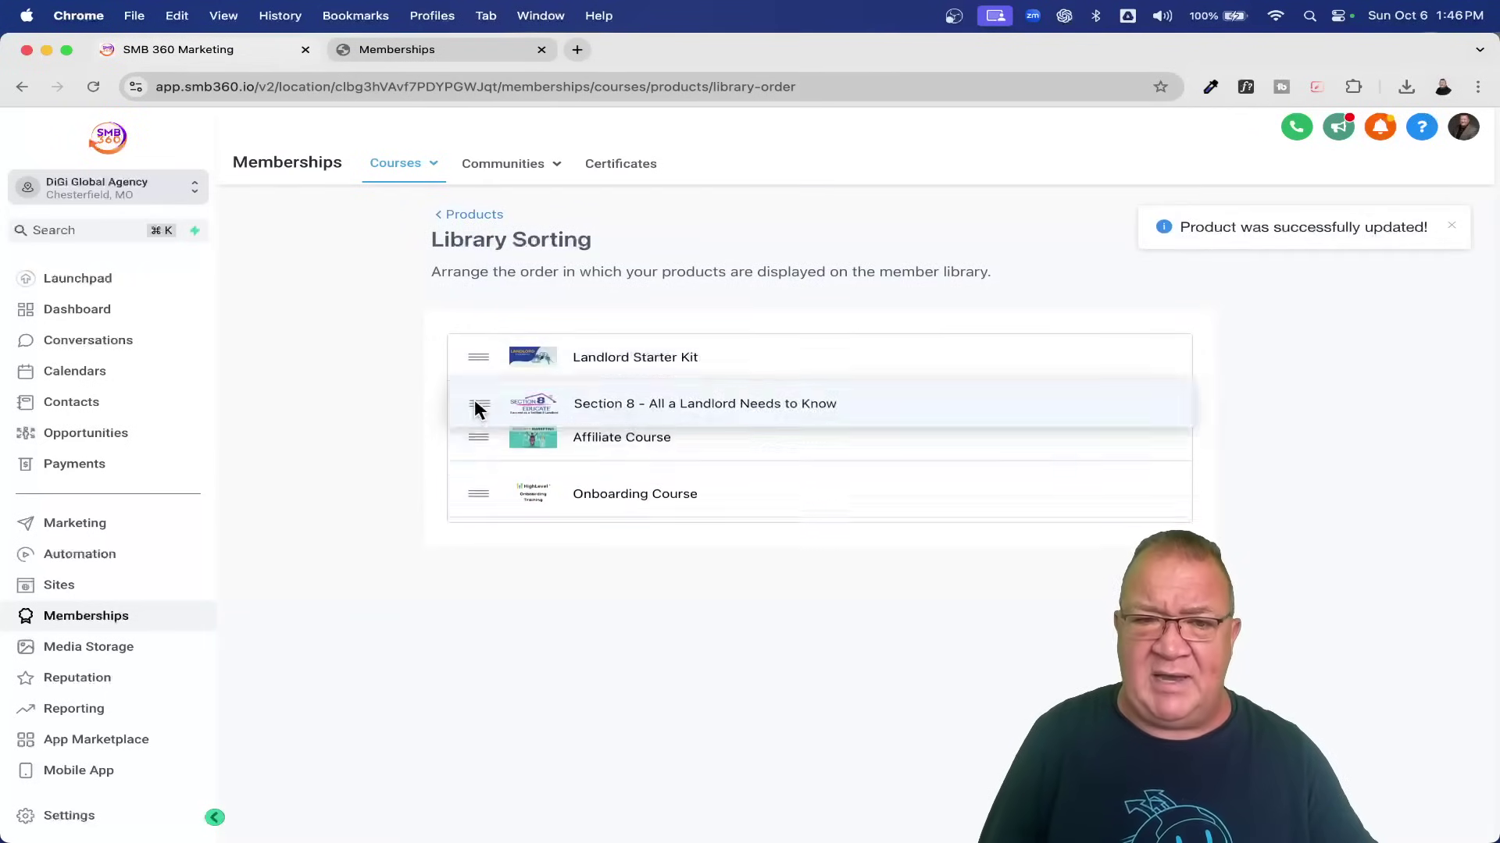
drag(475, 507, 476, 407)
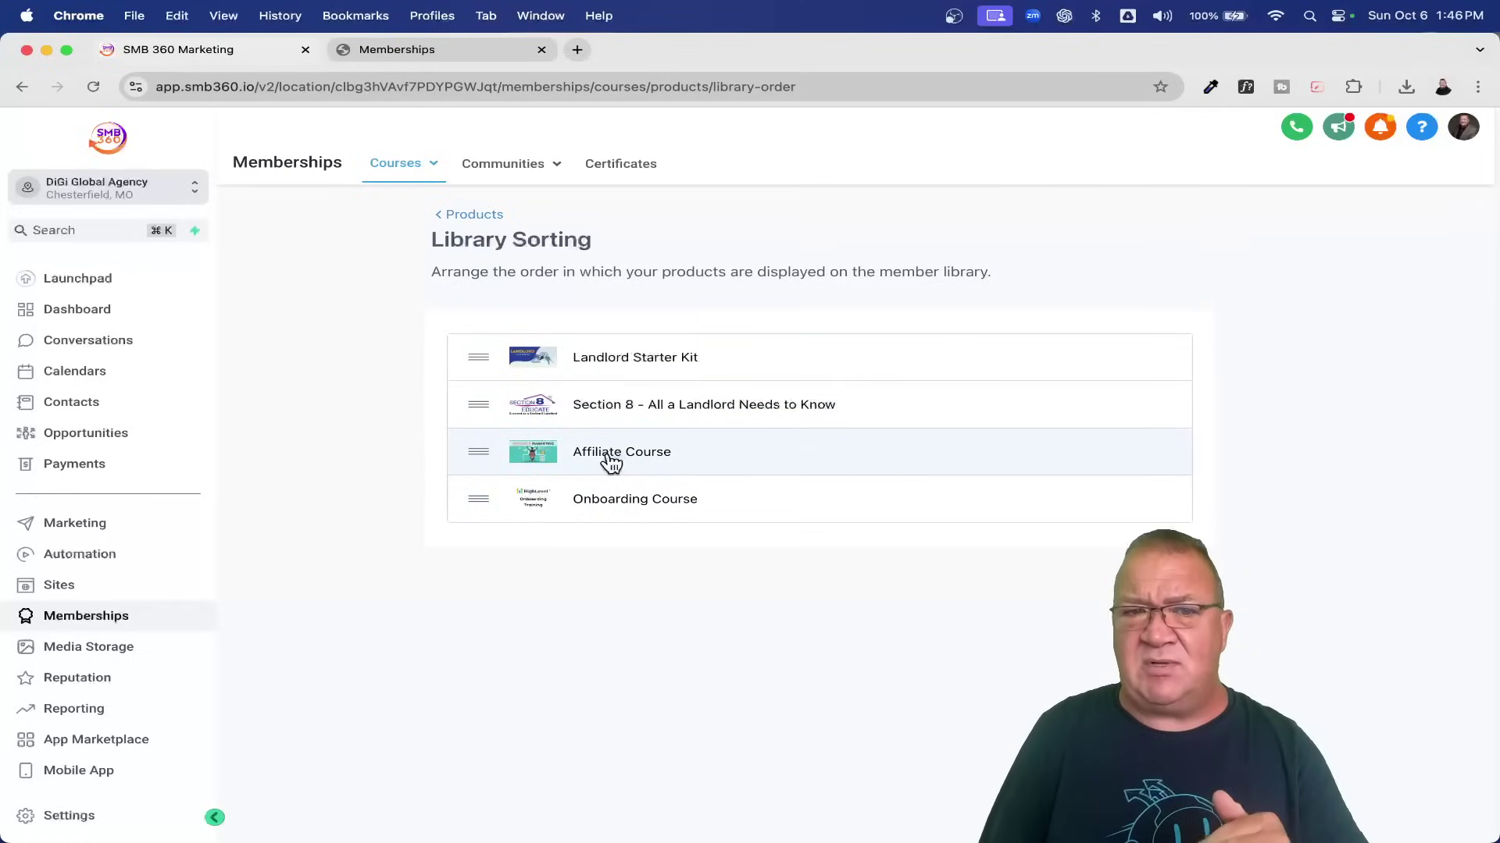
click(465, 218)
click(504, 260)
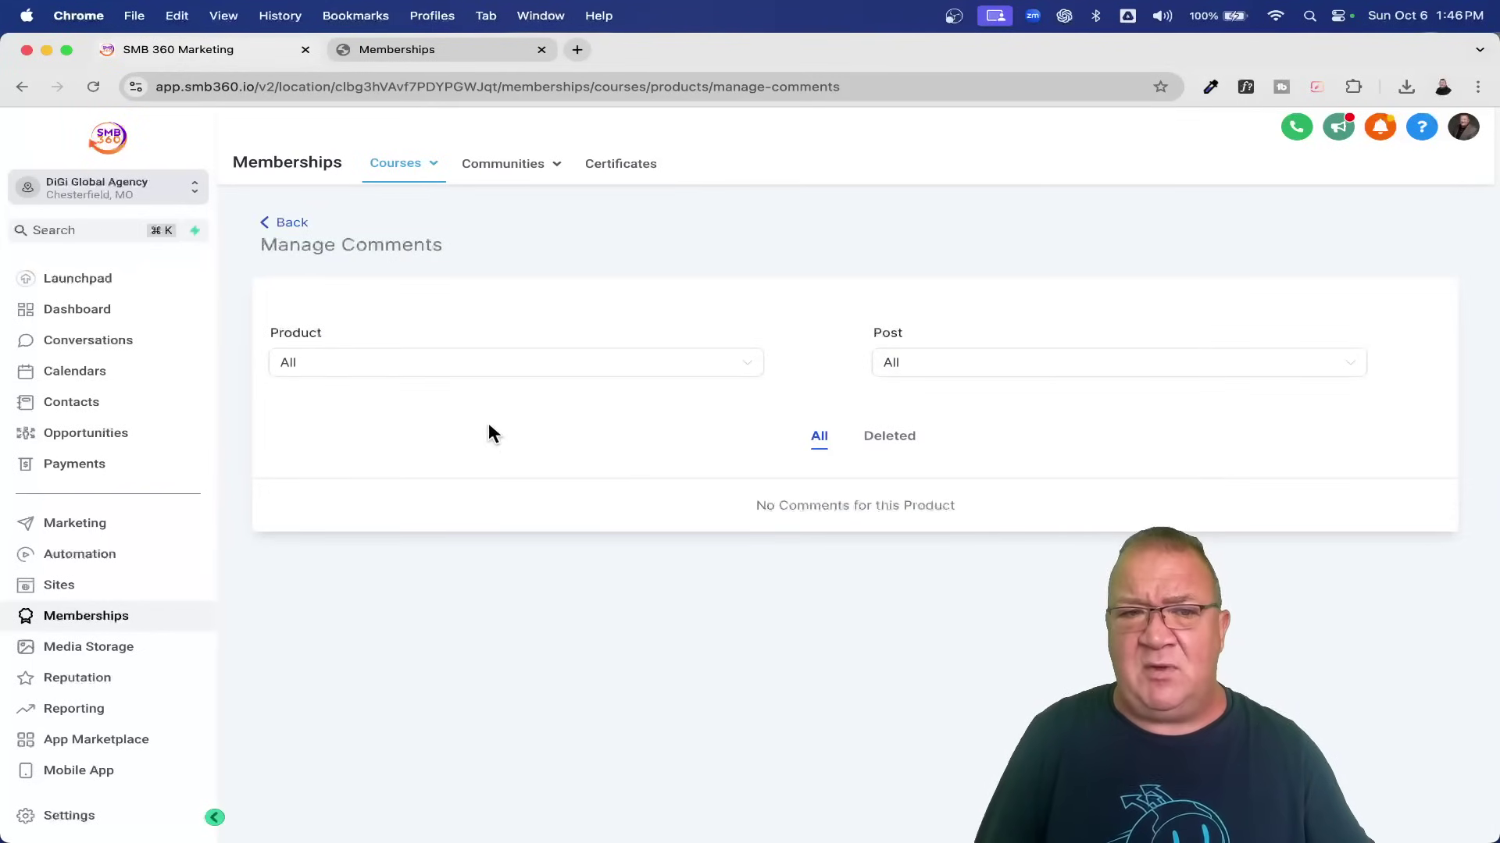
Step: Go back from Manage Comments to the Your Products list
click(291, 226)
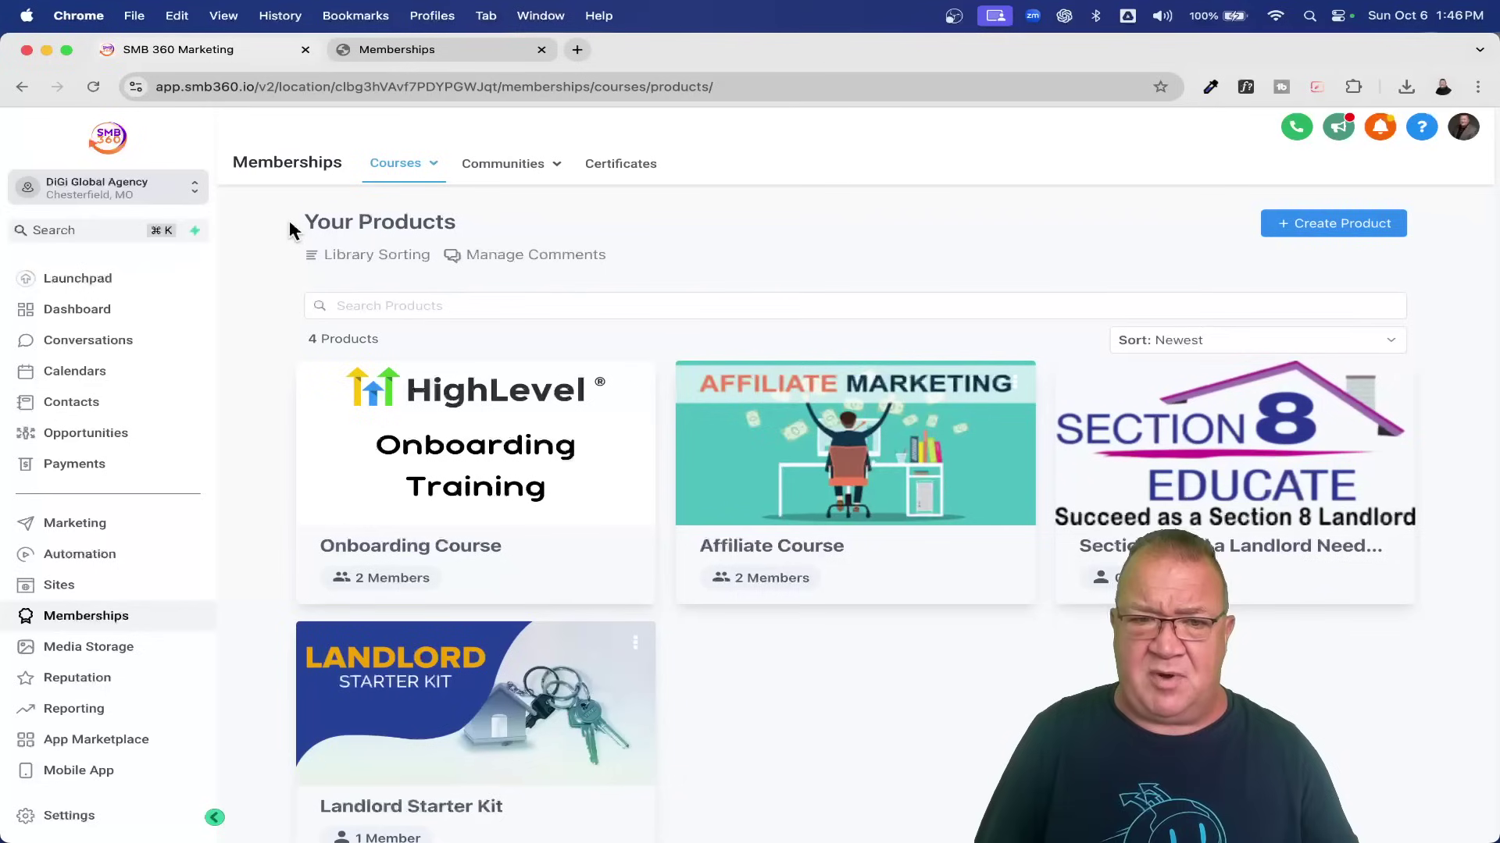
Step: In the Onboarding Course outline, add and save a new lesson titled Test 1
click(480, 479)
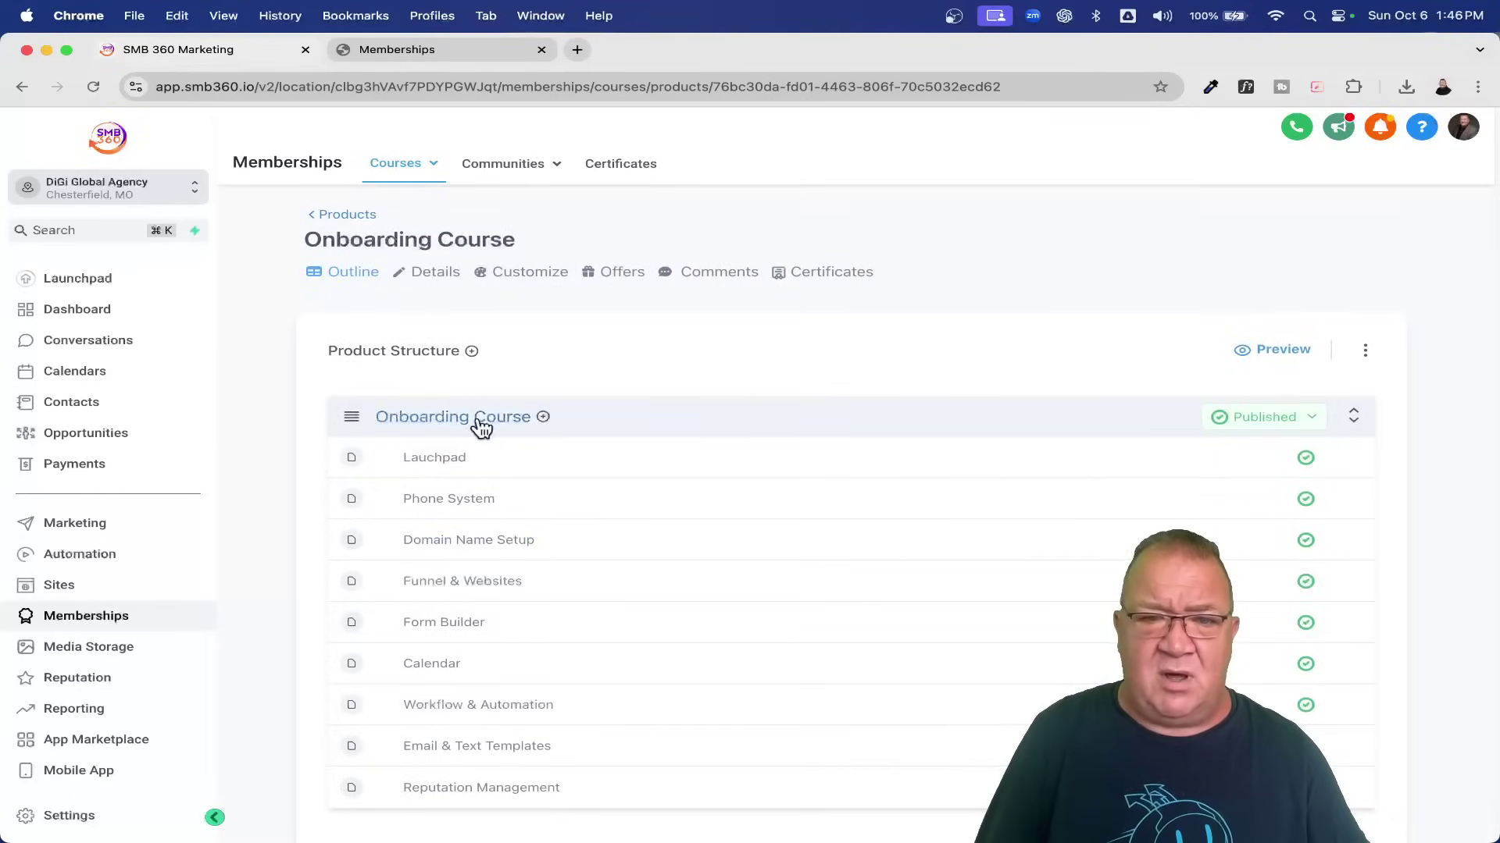
click(544, 419)
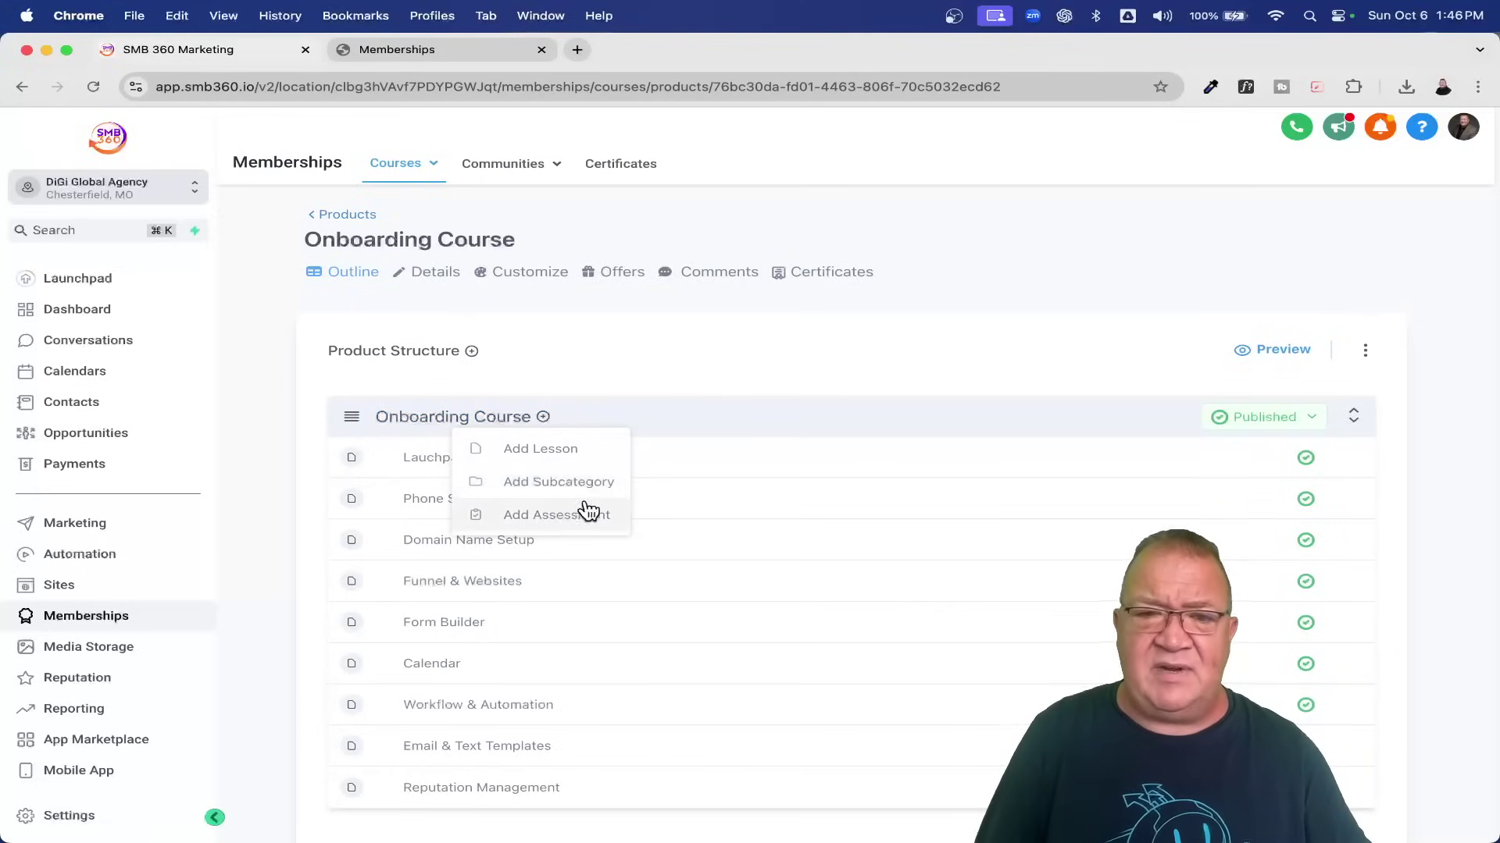
click(690, 365)
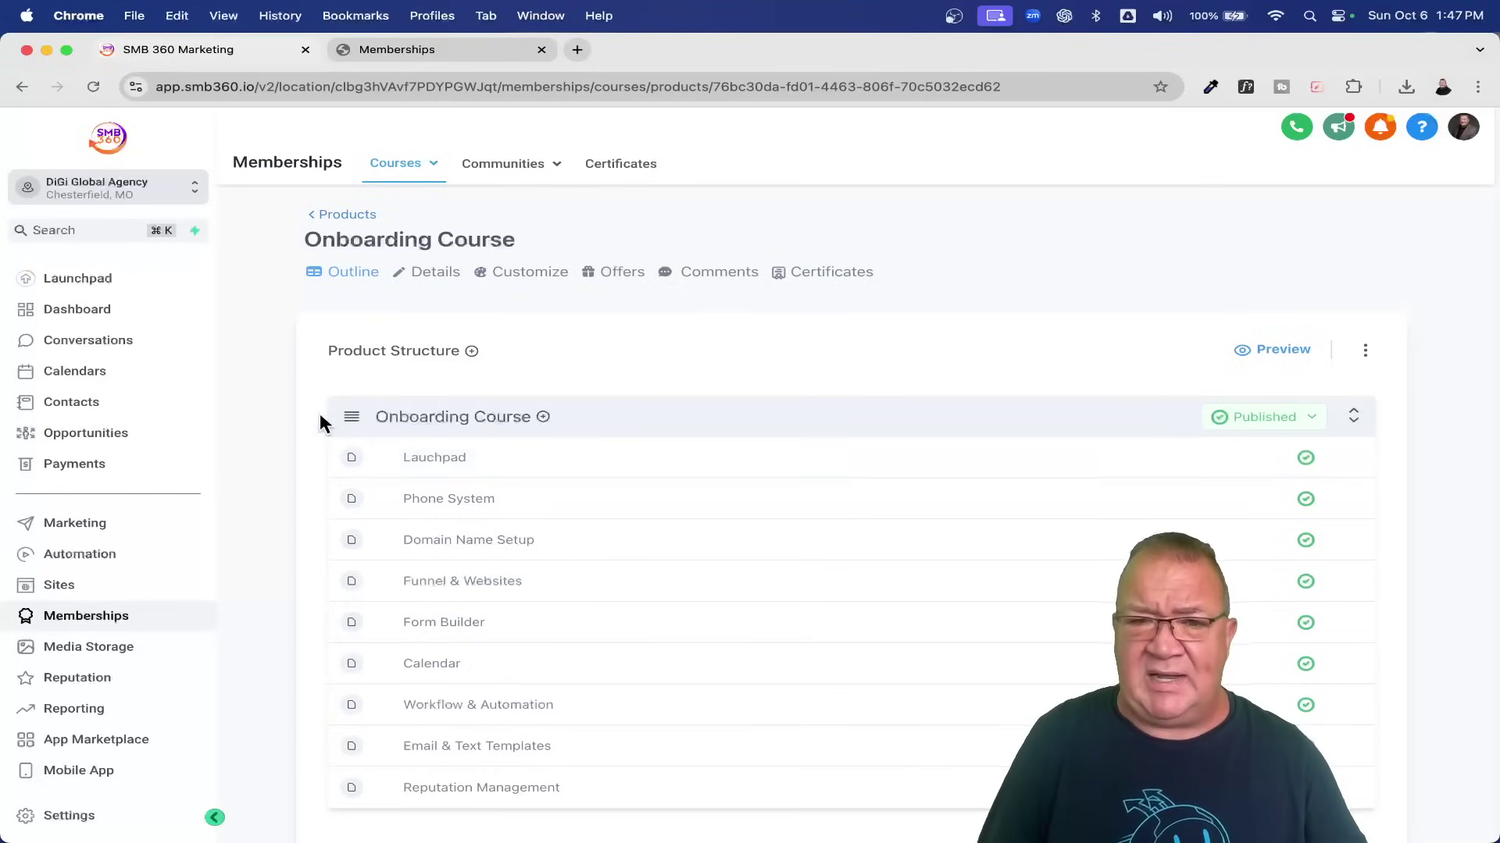
click(542, 417)
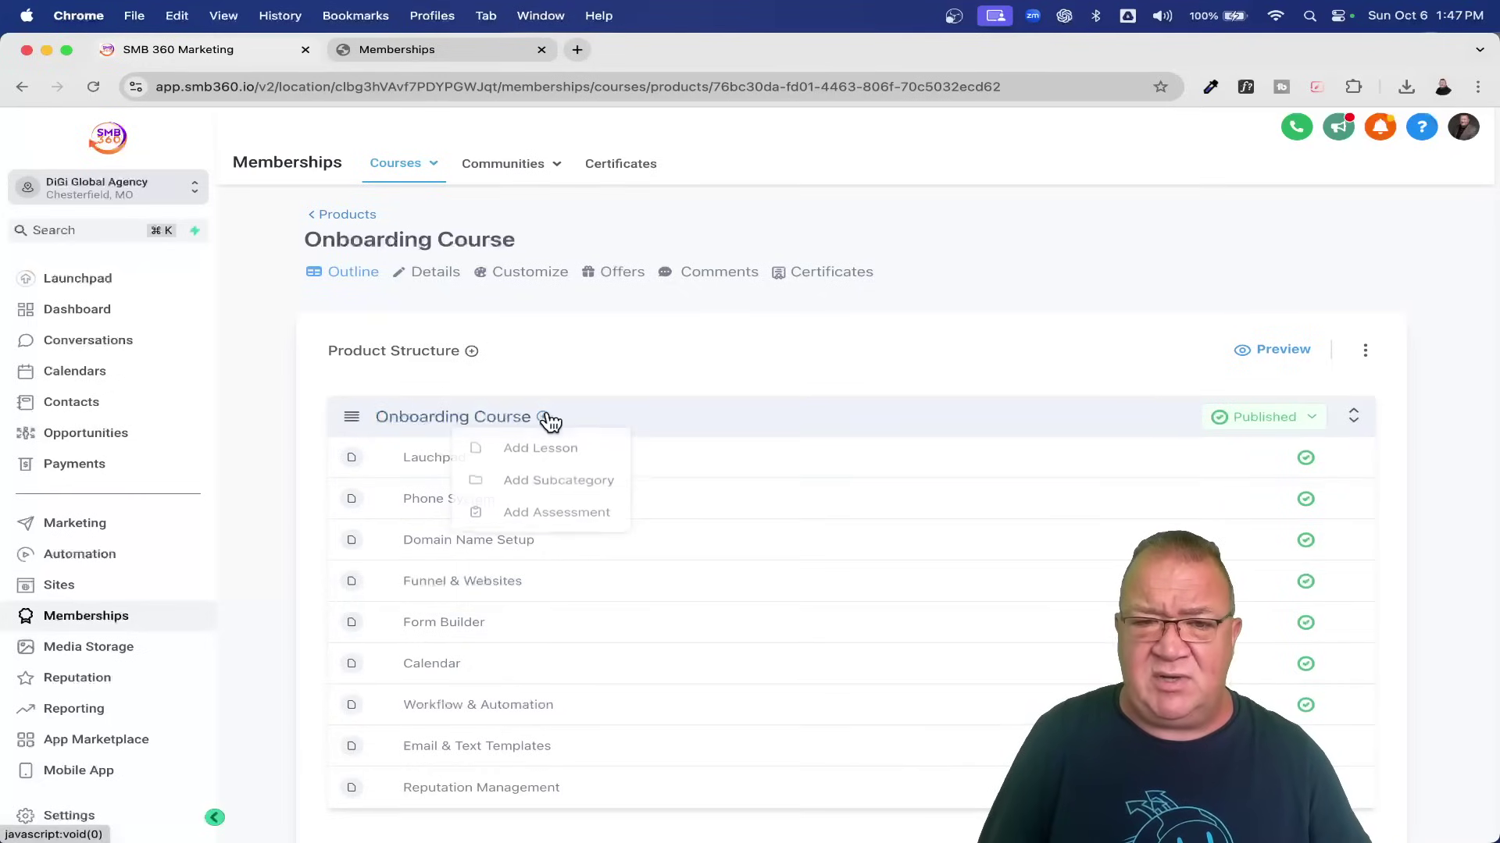
click(555, 457)
text(Test 1)
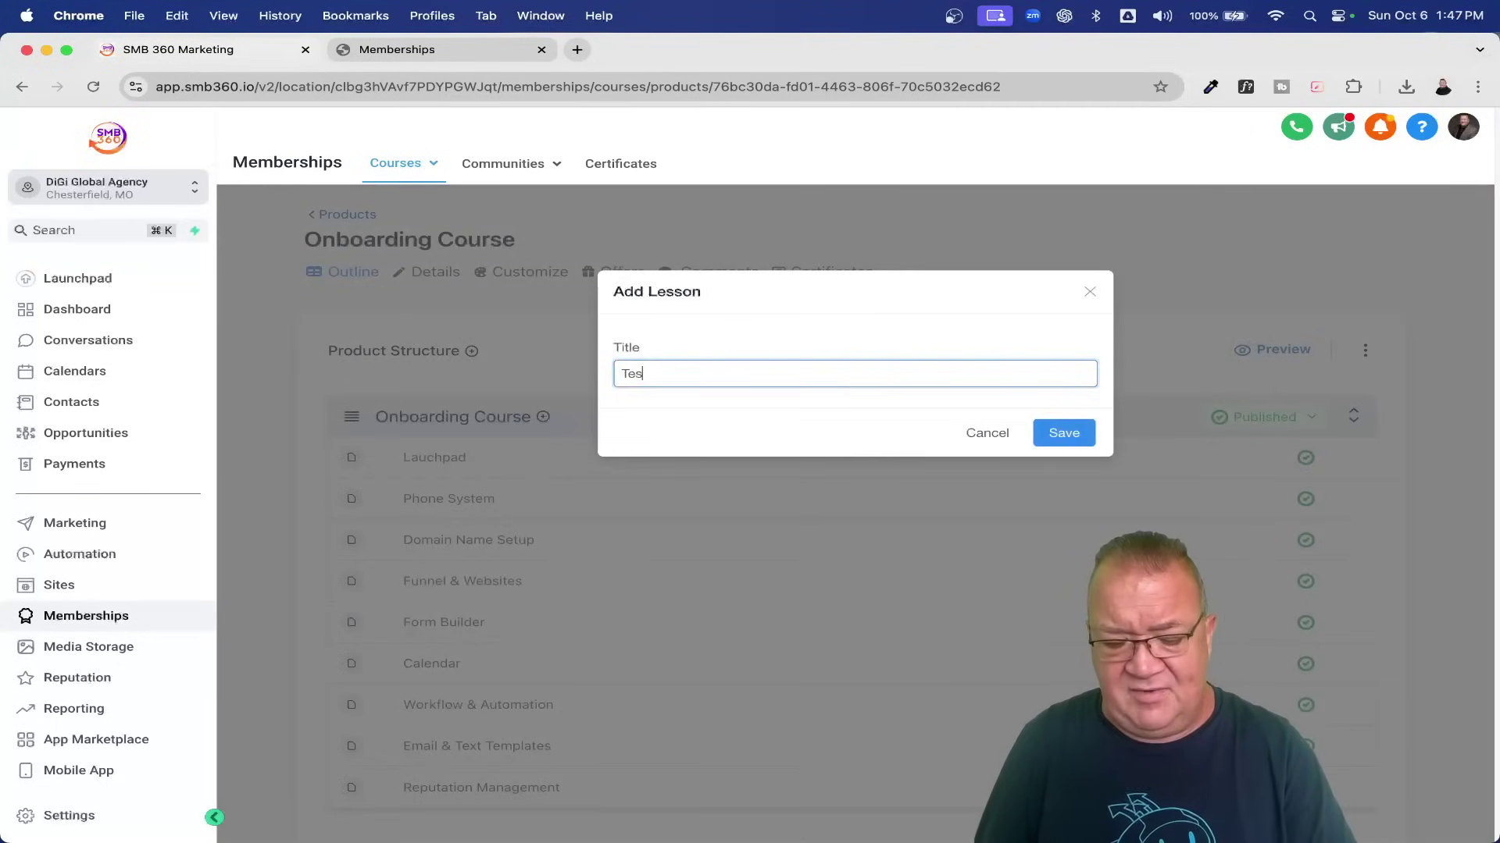
key(Return)
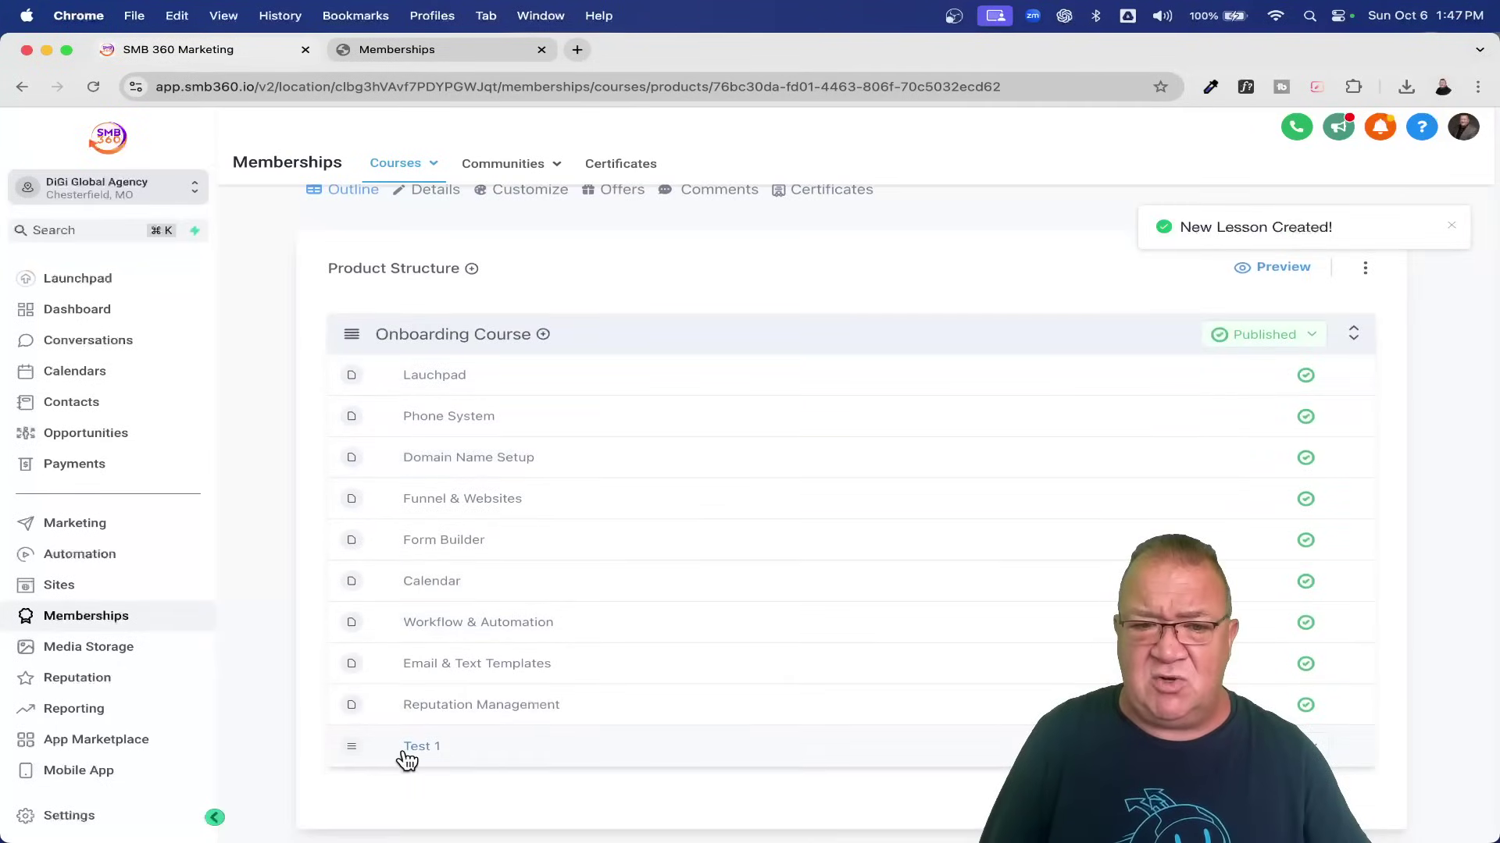
Step: Bring up the Test 1 lesson's edit page with its post details and visibility
click(422, 748)
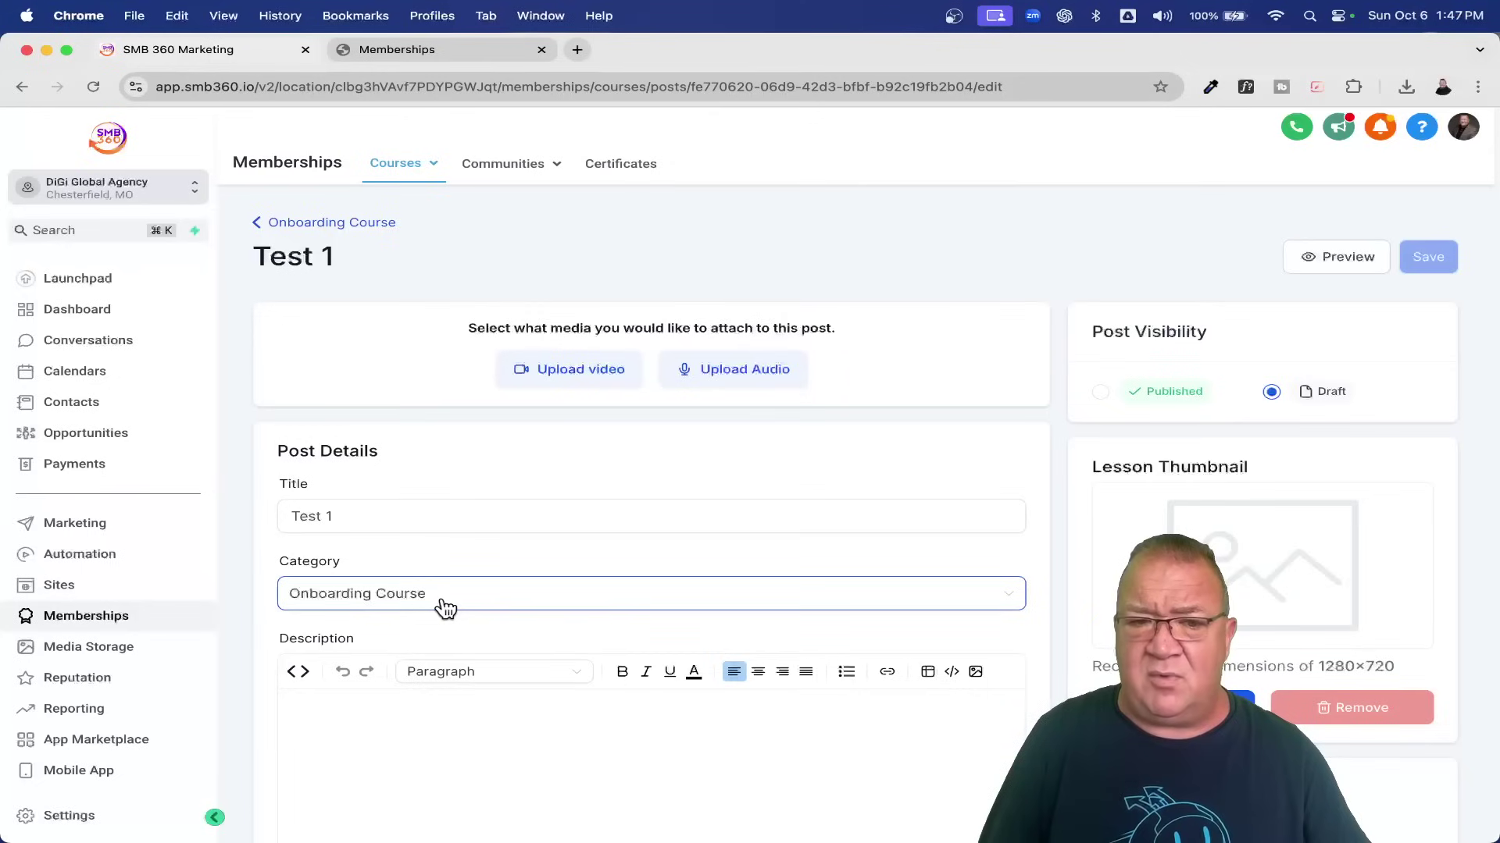
scroll(446, 608, down, 2)
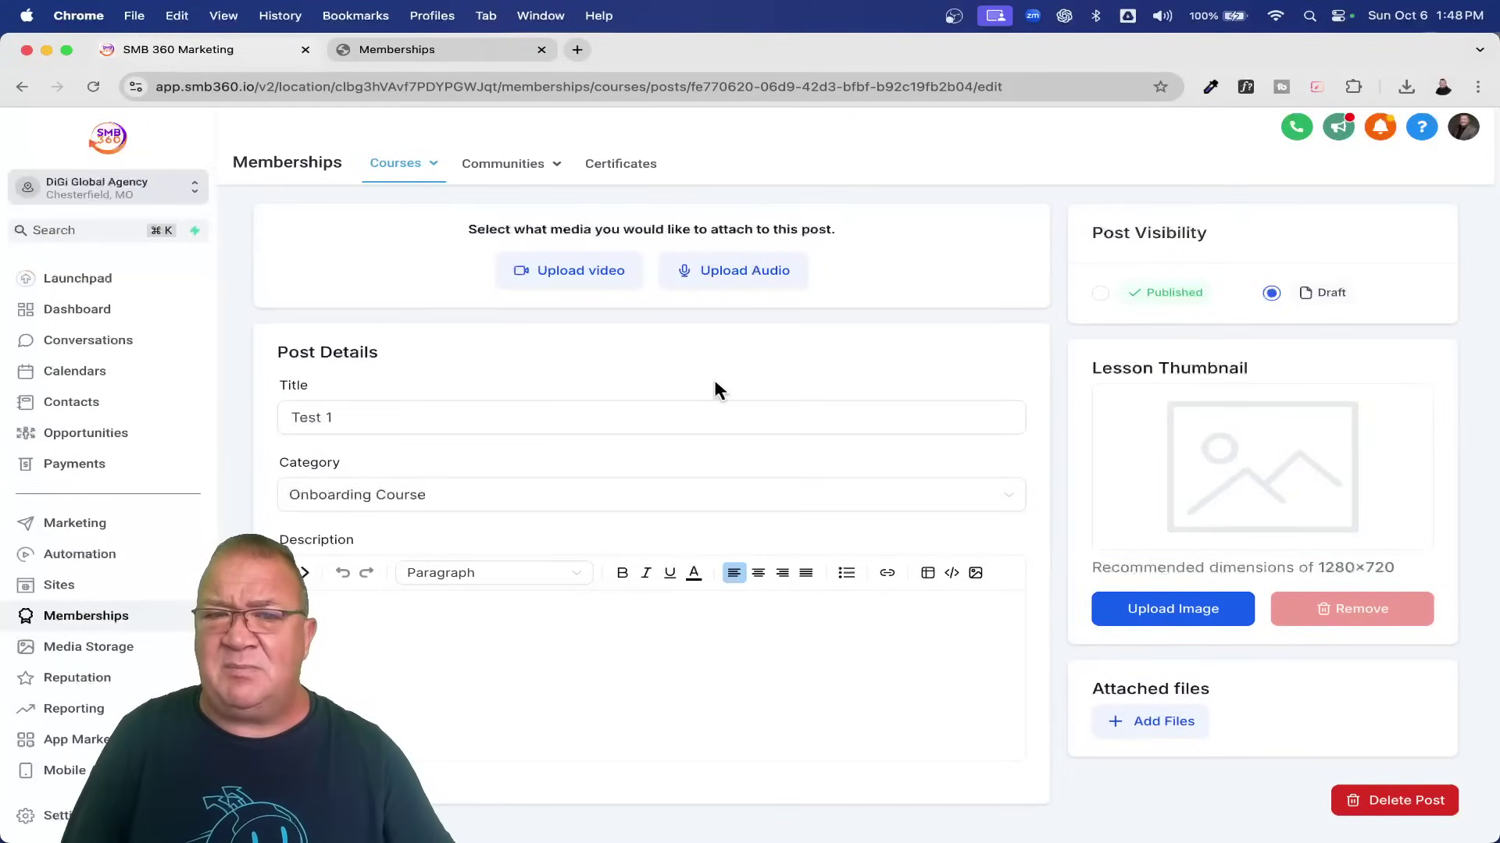
scroll(713, 389, up, 2)
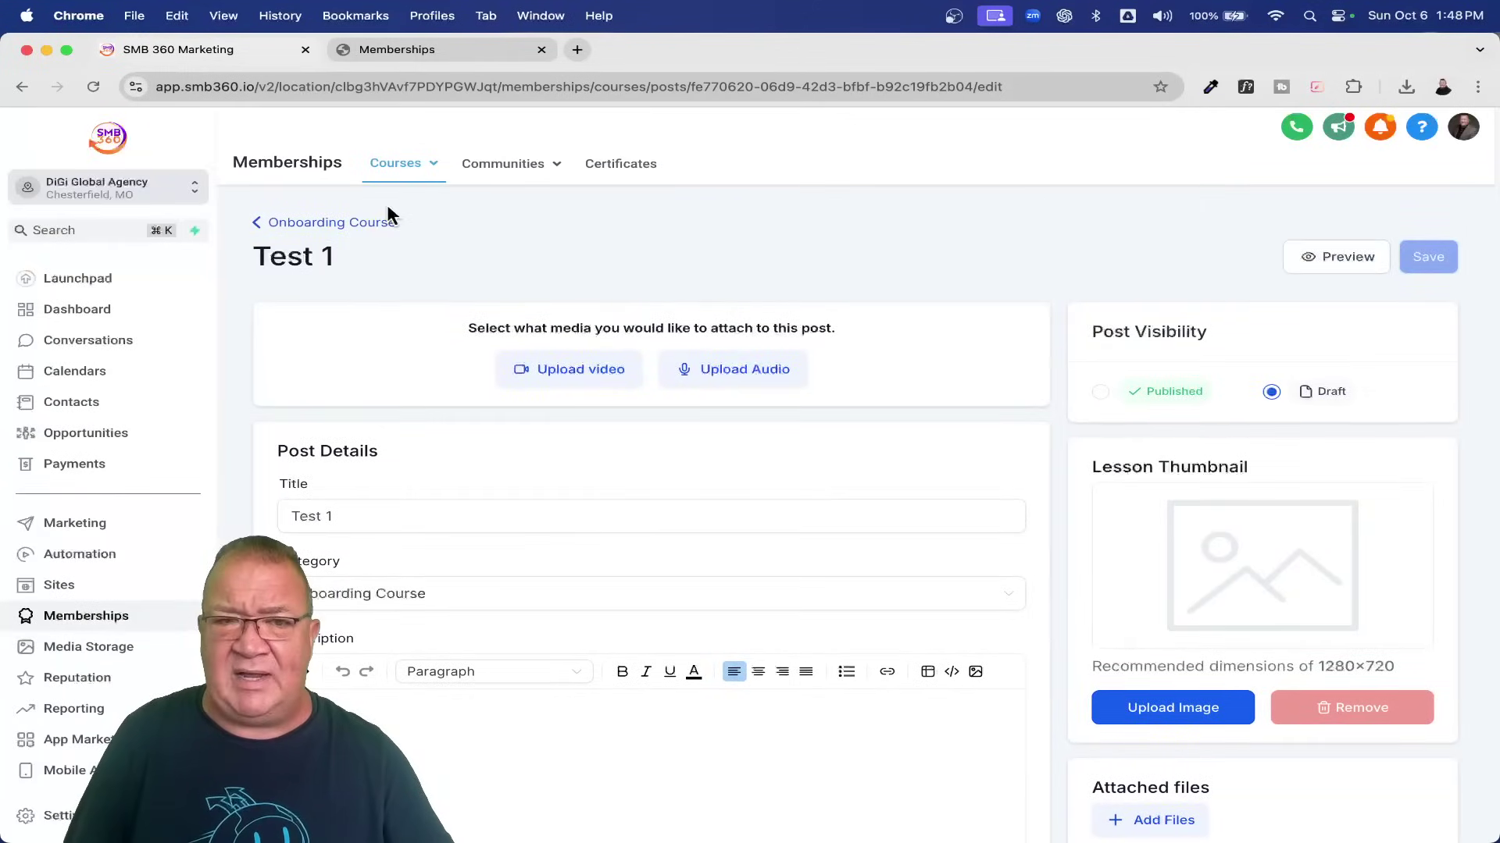
Step: Move Funnel & Websites above Domain Name Setup and Test 1 to the top of the outline
click(335, 225)
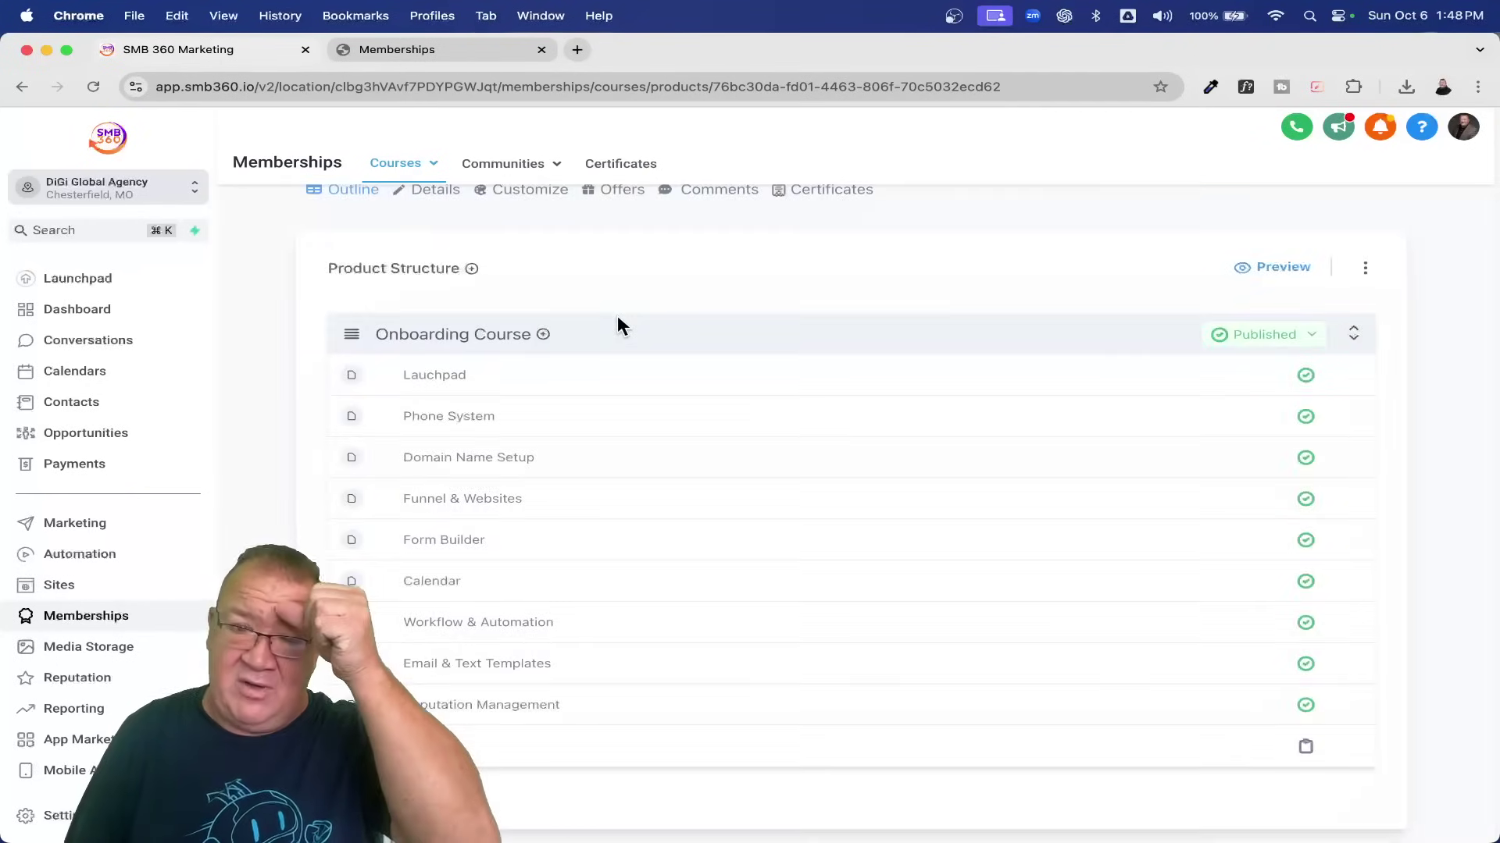
mouse_move(352, 499)
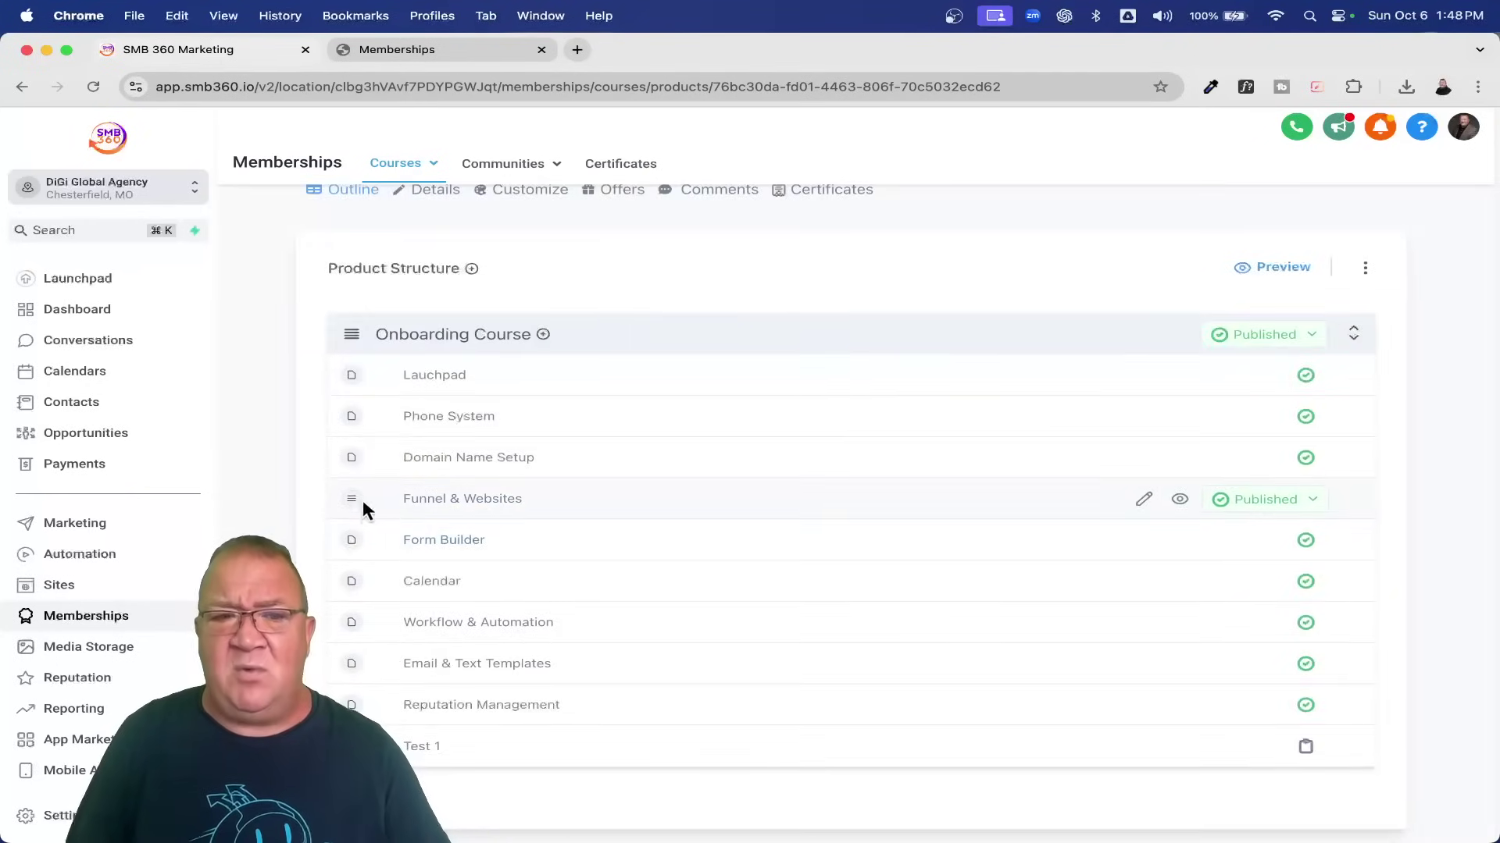
drag(352, 504, 349, 478)
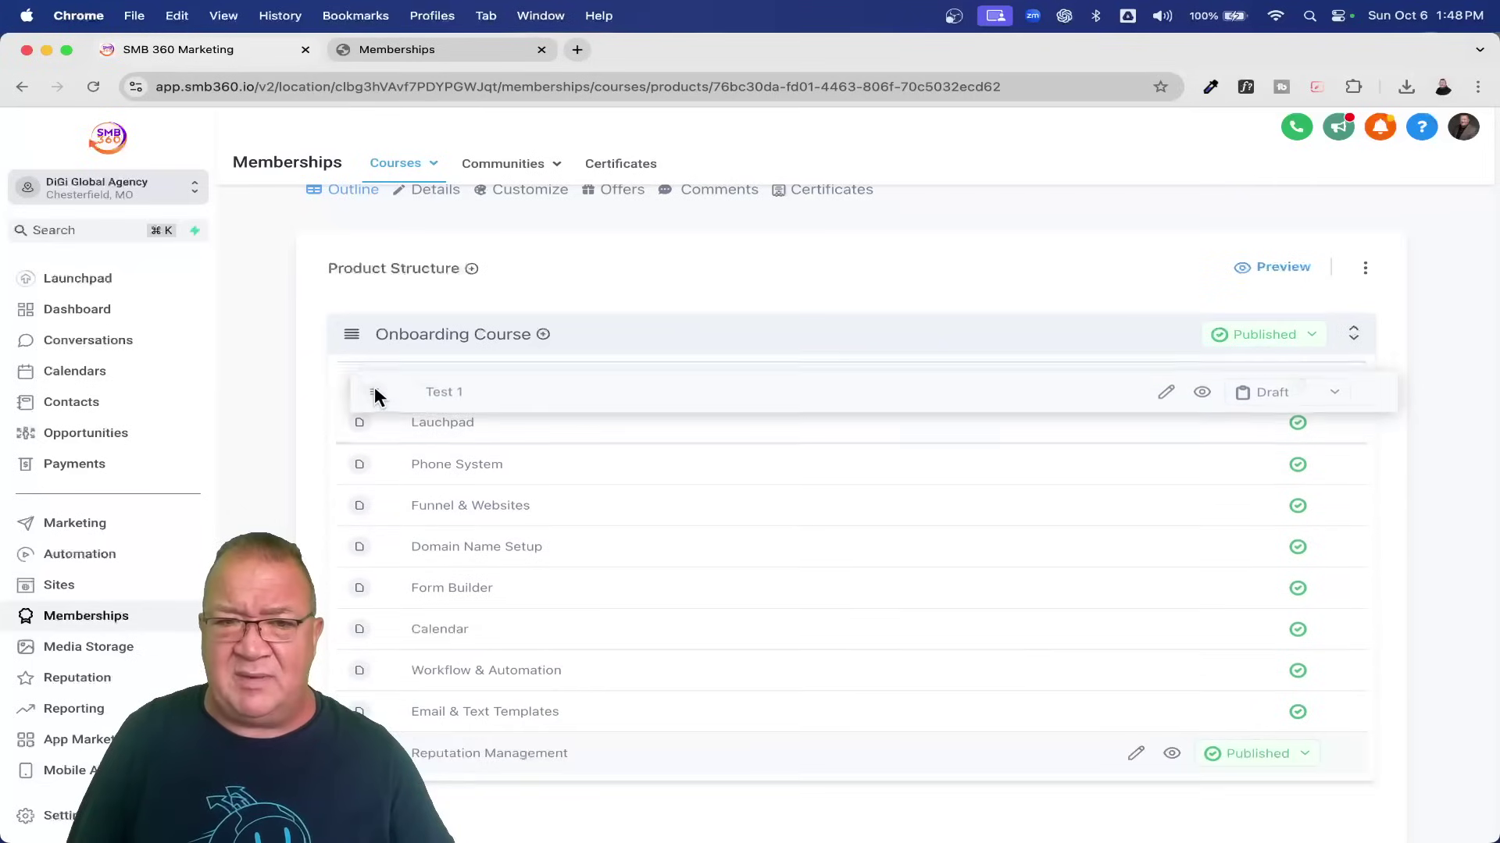
drag(351, 747, 369, 388)
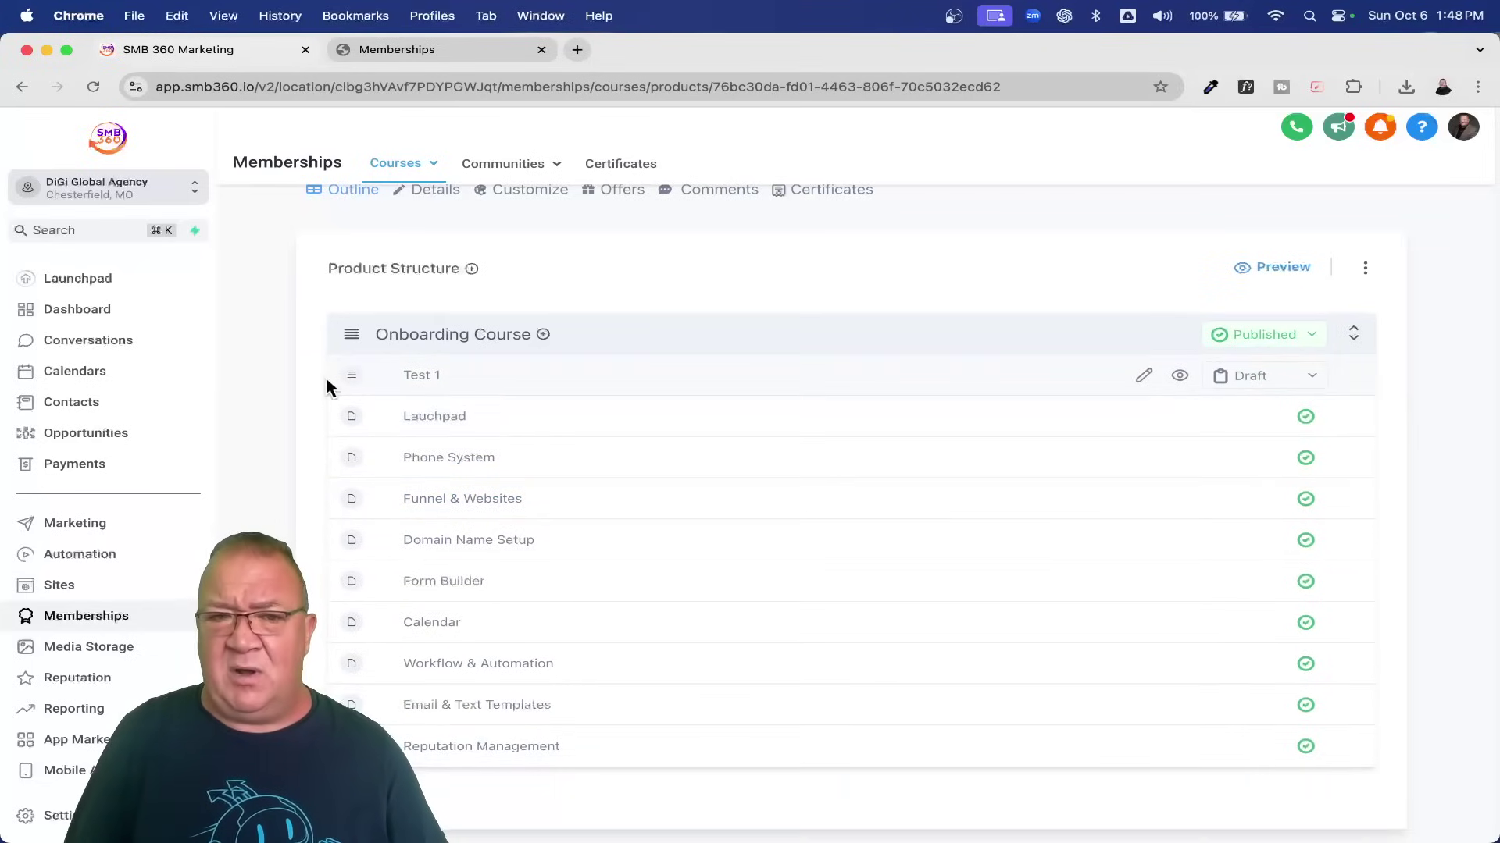
mouse_move(436, 384)
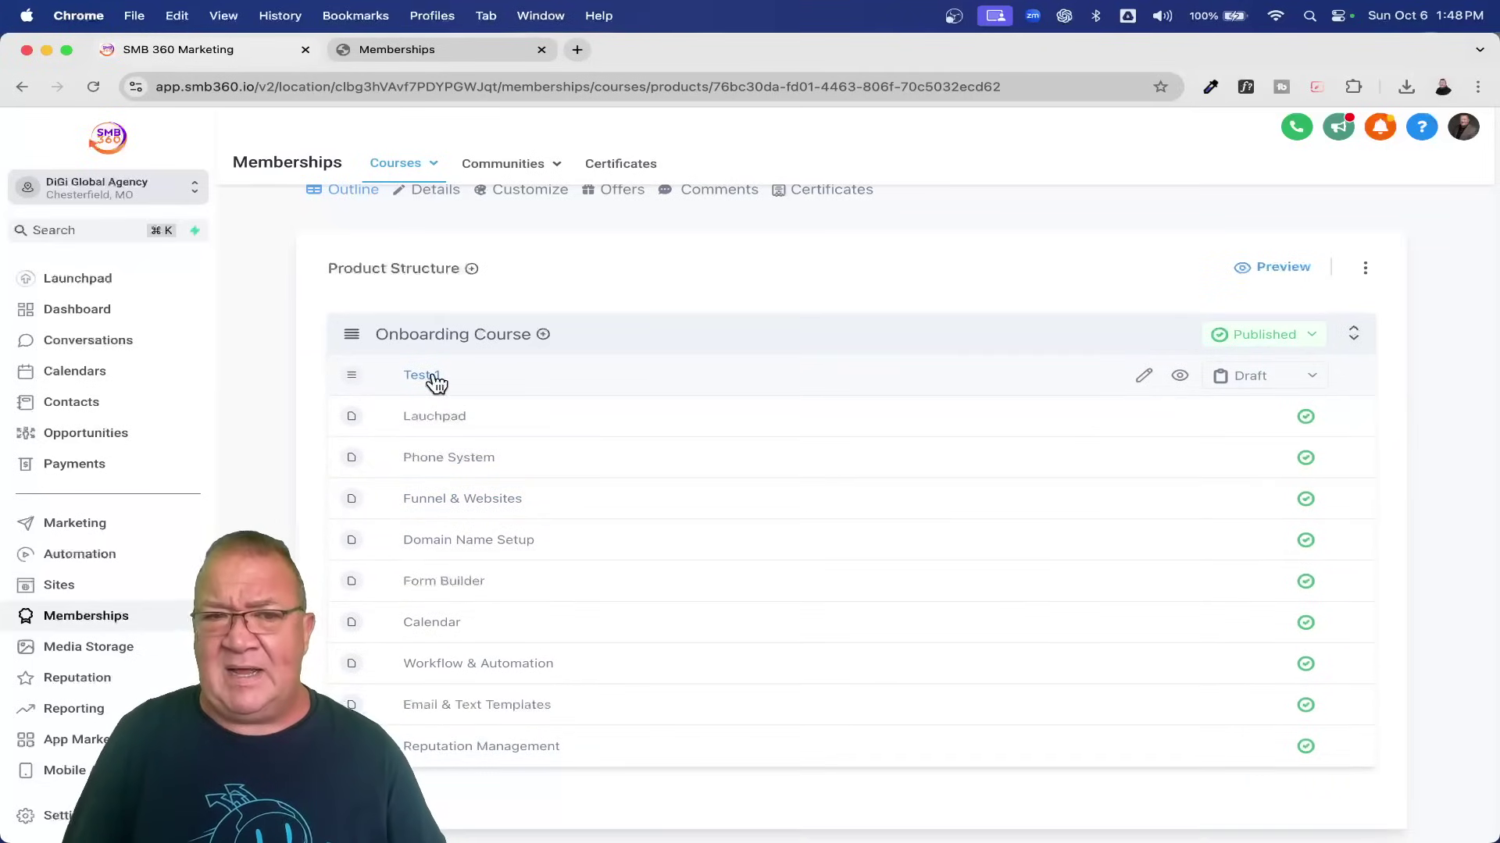
scroll(641, 306, up, 2)
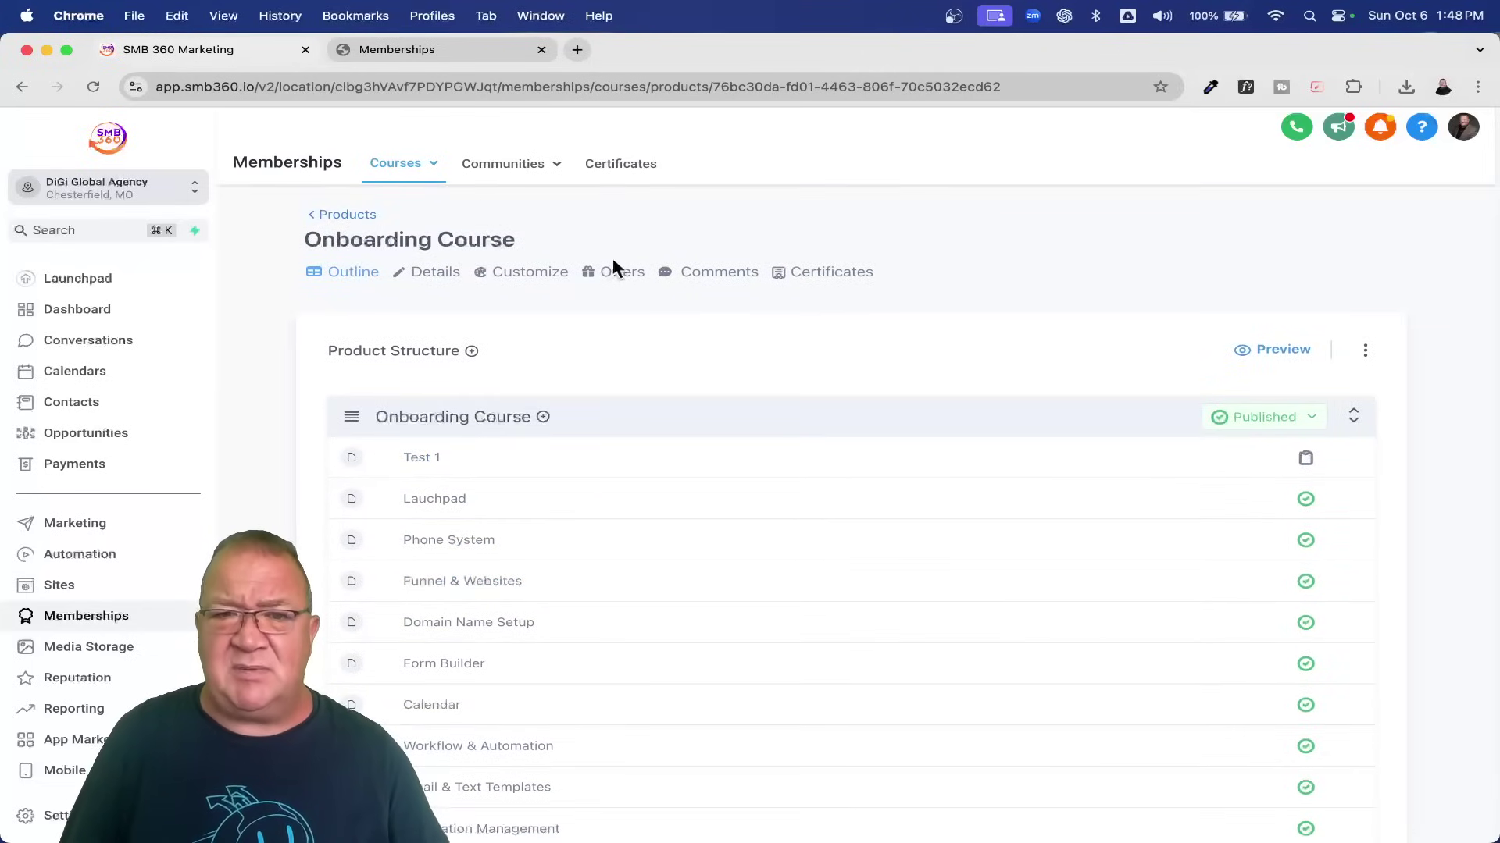
Step: Go to the Onboarding Course's Details settings page
click(439, 275)
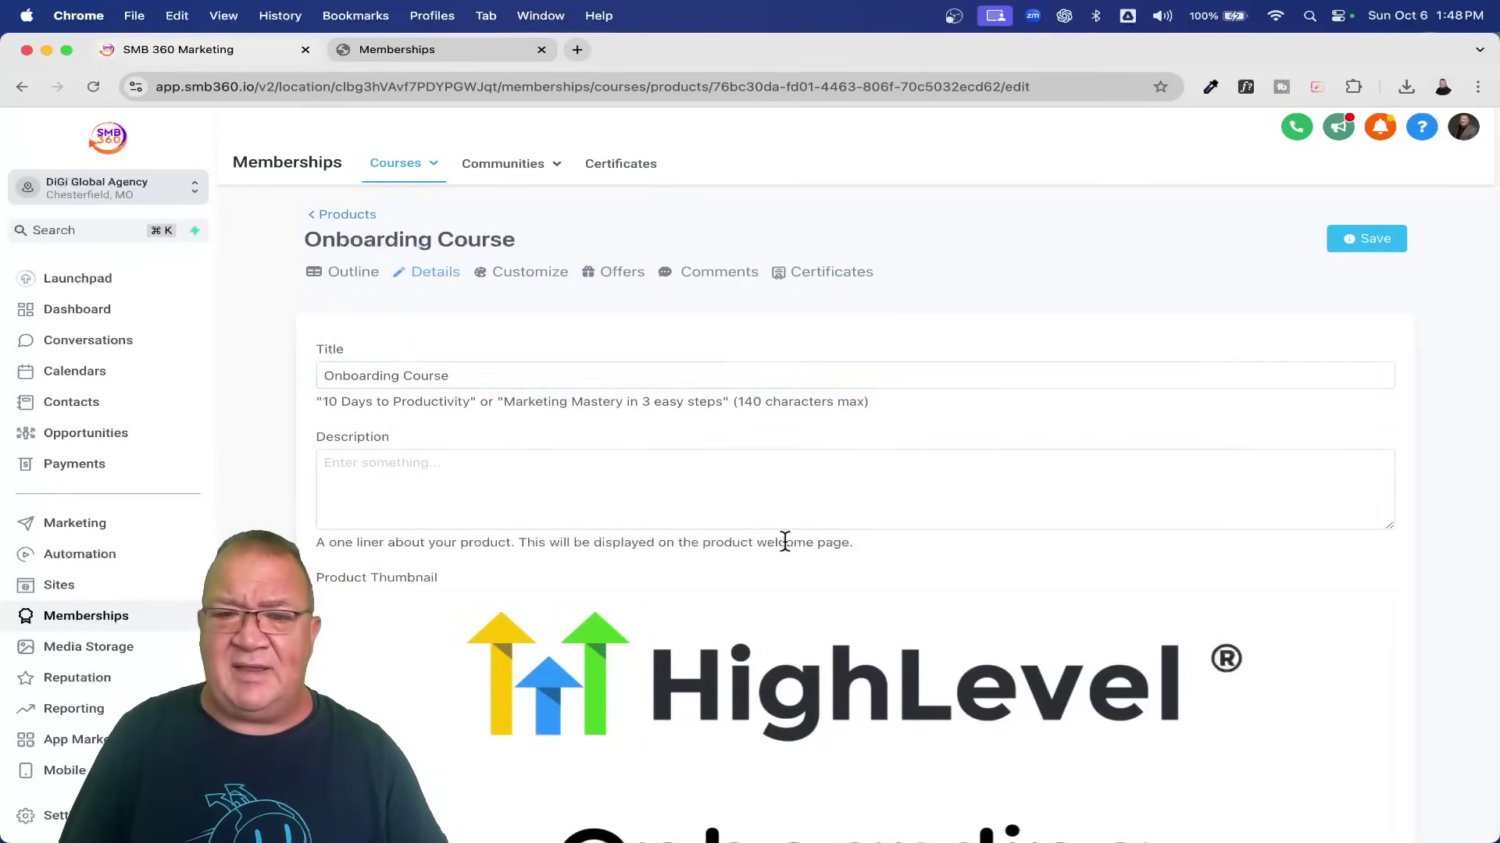
scroll(779, 540, down, 5)
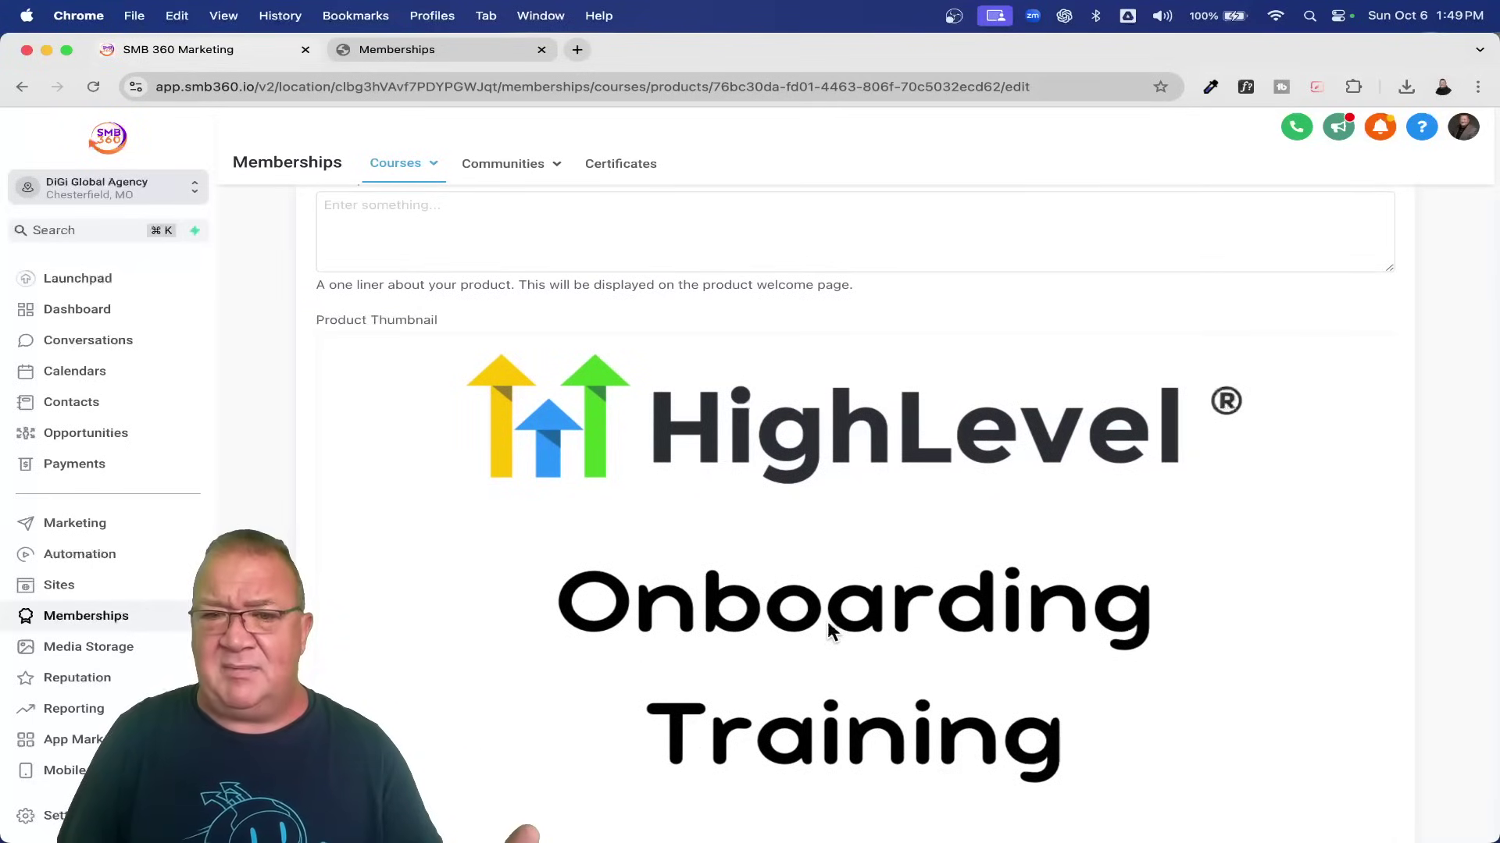
scroll(827, 633, down, 3)
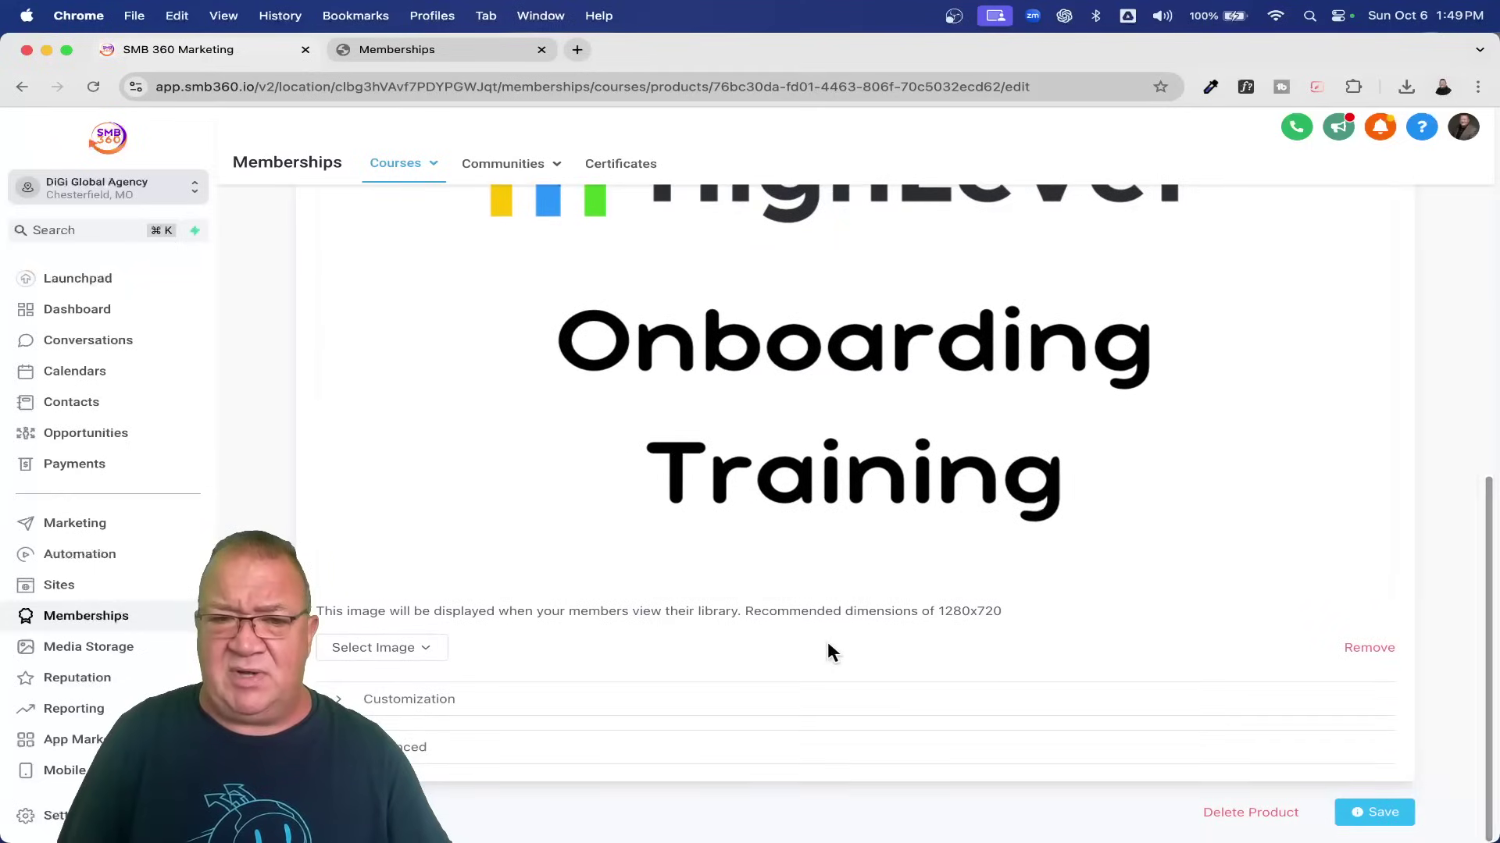
Step: Review the Customization instructor heading and expand the Advanced CSS and tracking settings
click(469, 701)
scroll(492, 721, down, 3)
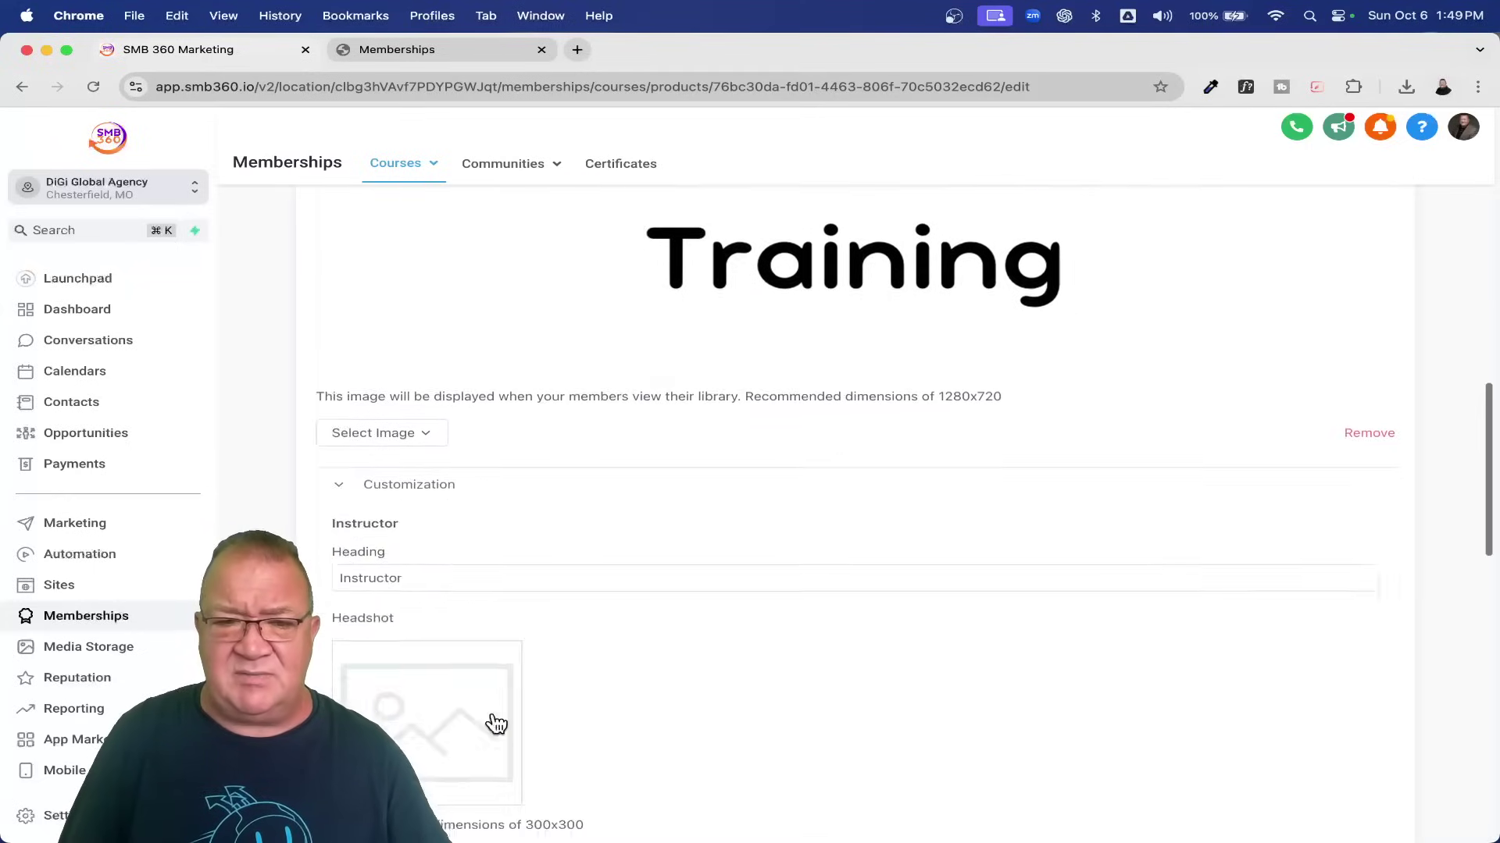
scroll(364, 418, down, 3)
drag(410, 258, 284, 267)
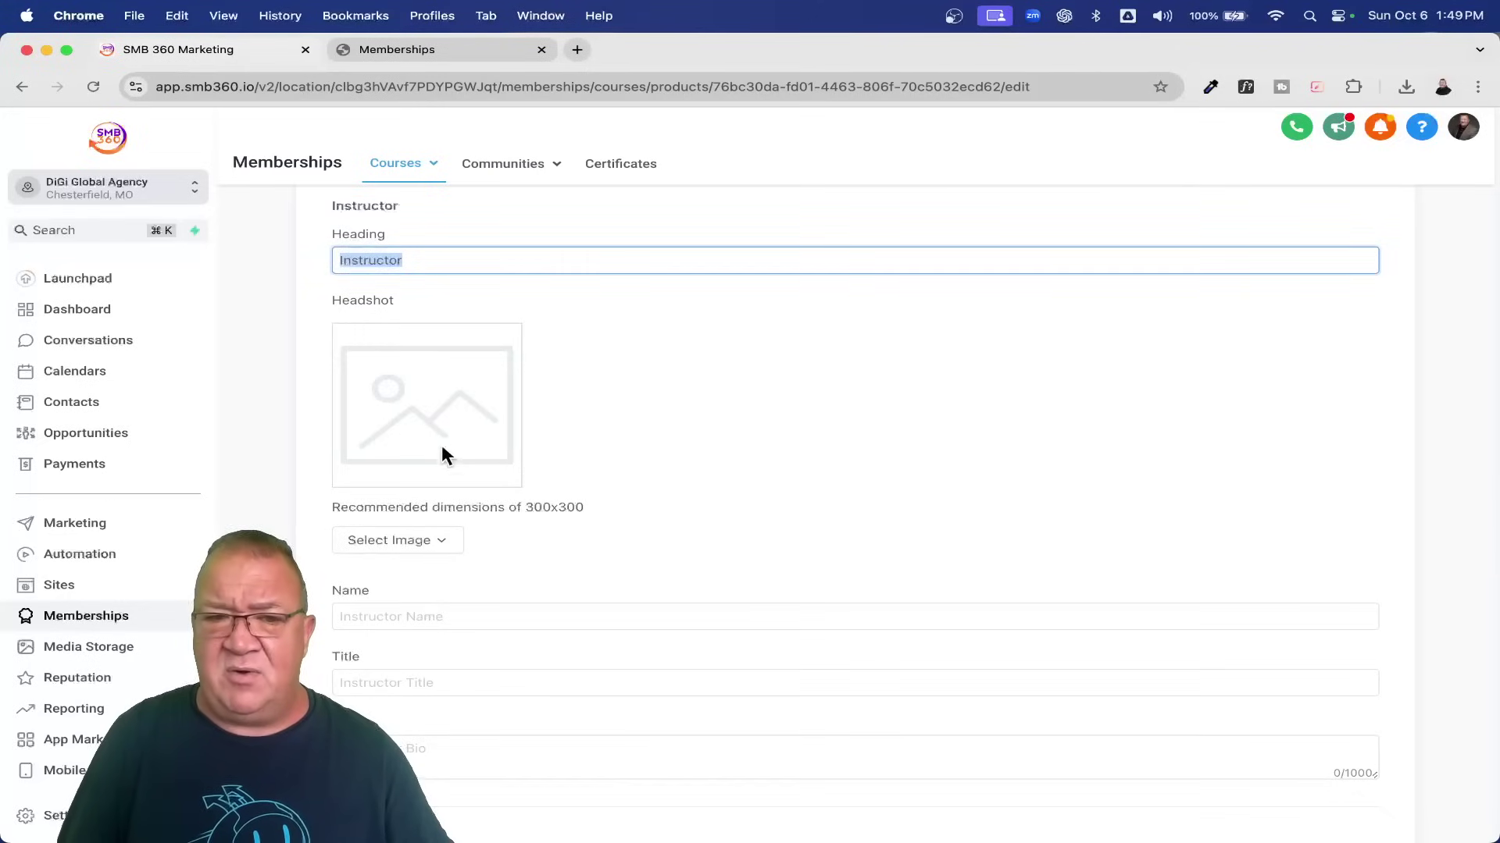
scroll(457, 739, down, 3)
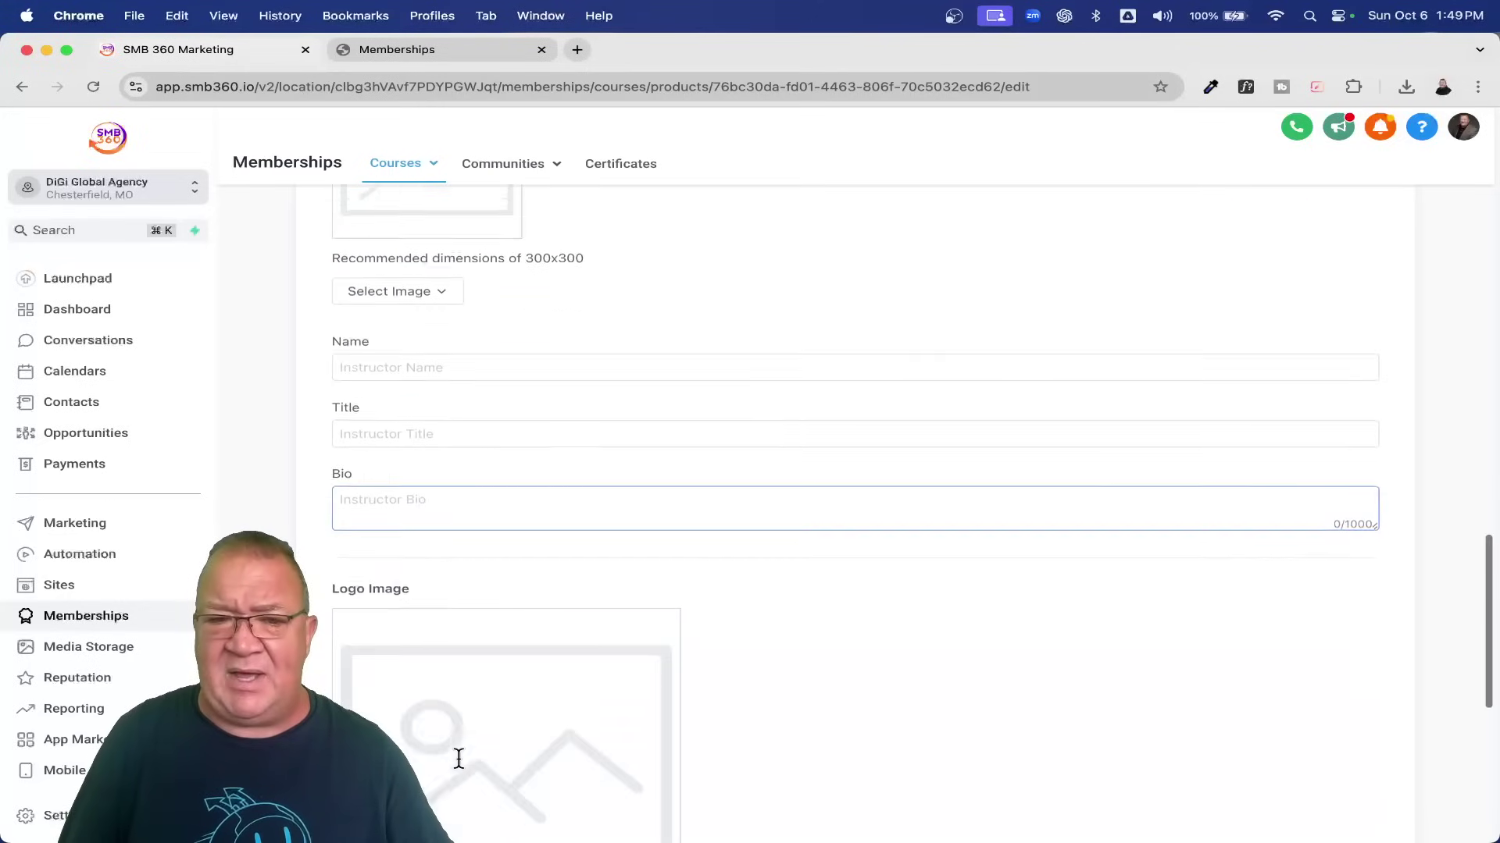
scroll(457, 745, down, 2)
scroll(458, 760, down, 3)
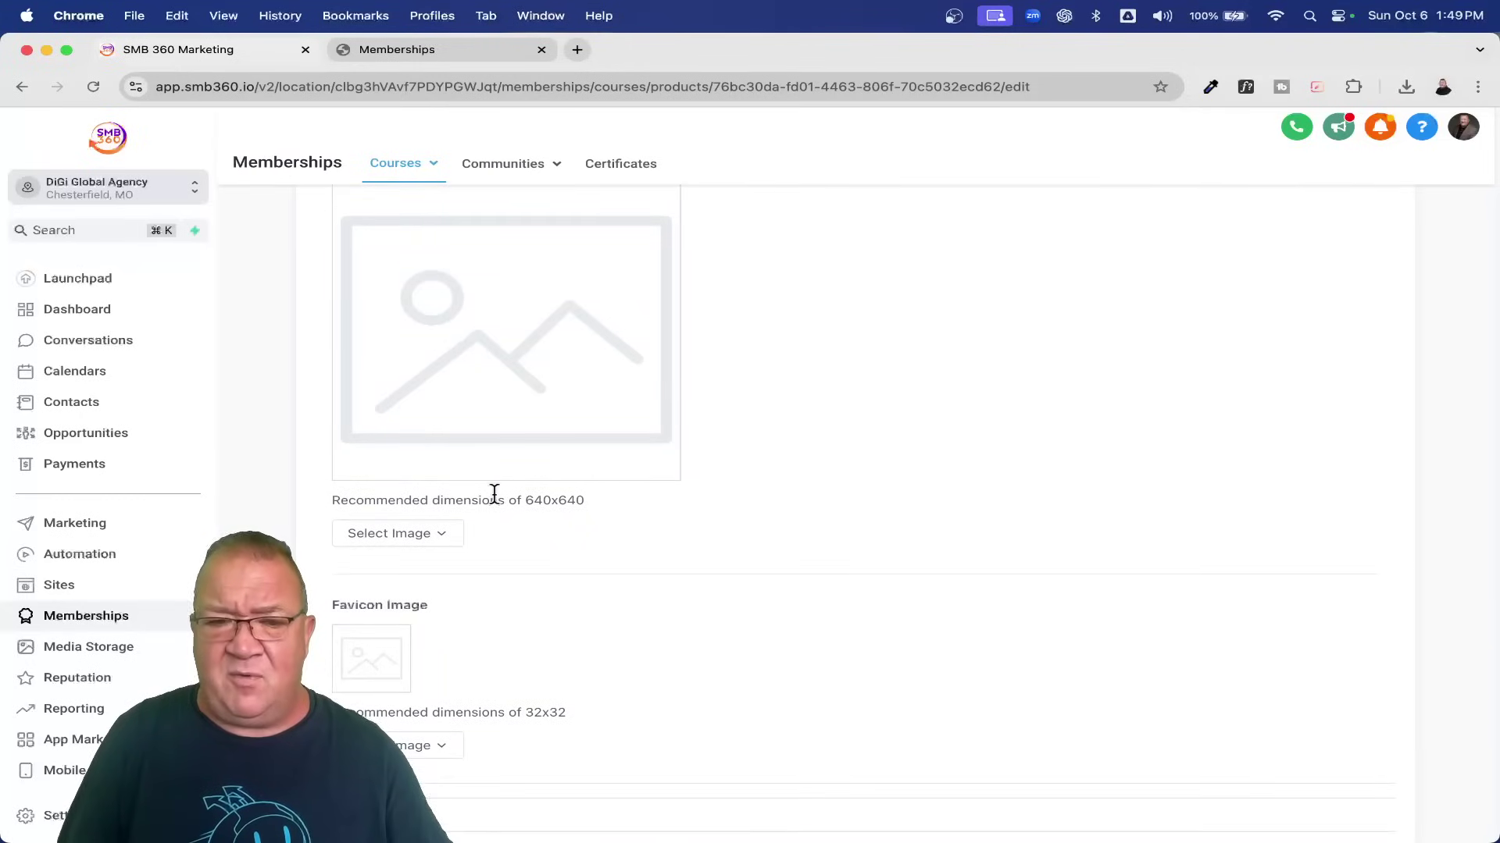
scroll(492, 495, down, 2)
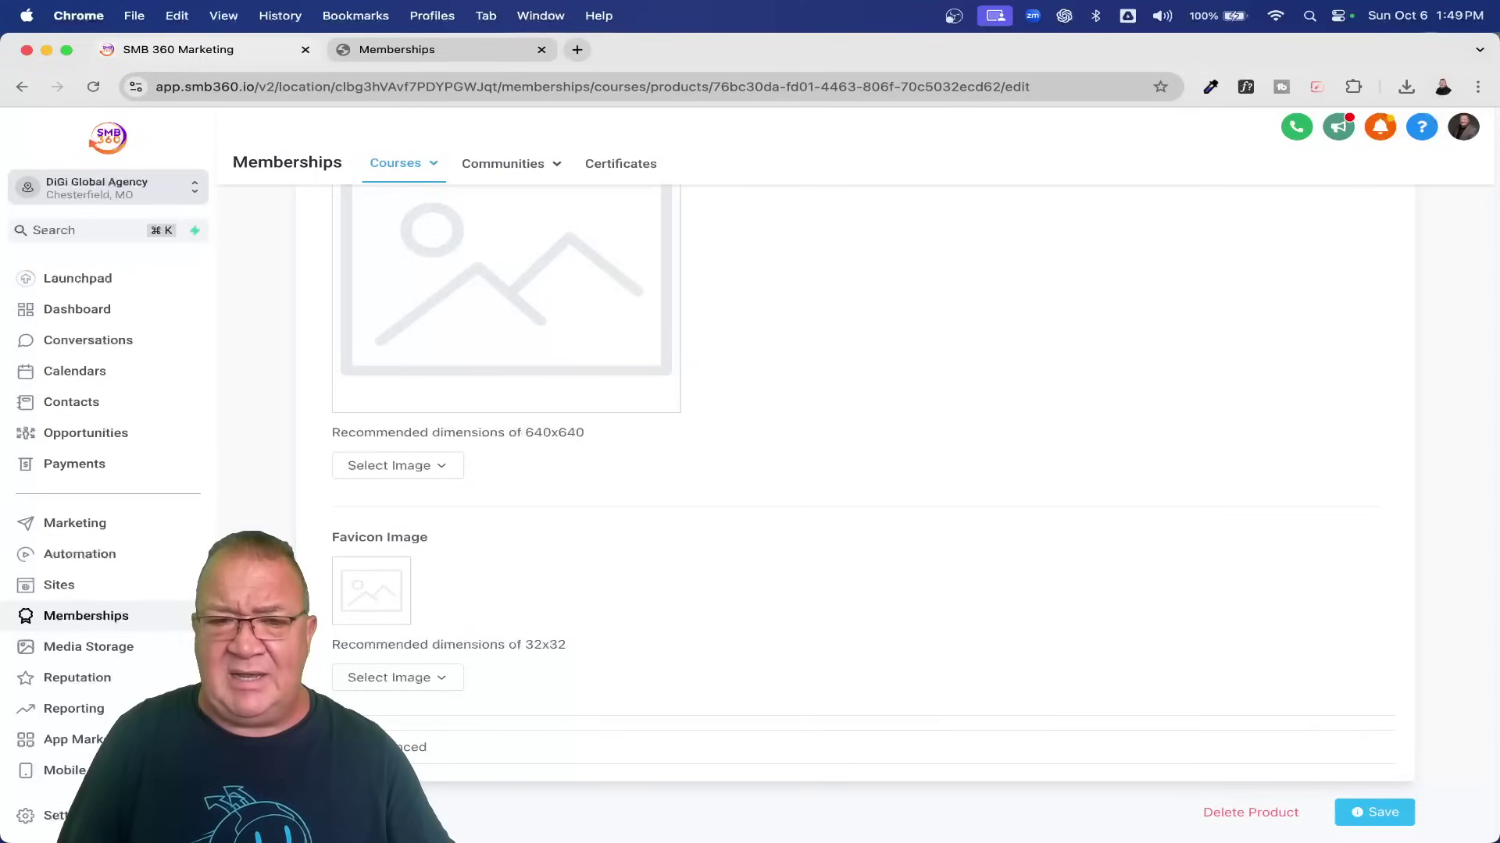
click(543, 745)
scroll(542, 745, down, 4)
scroll(543, 745, down, 2)
scroll(544, 745, down, 3)
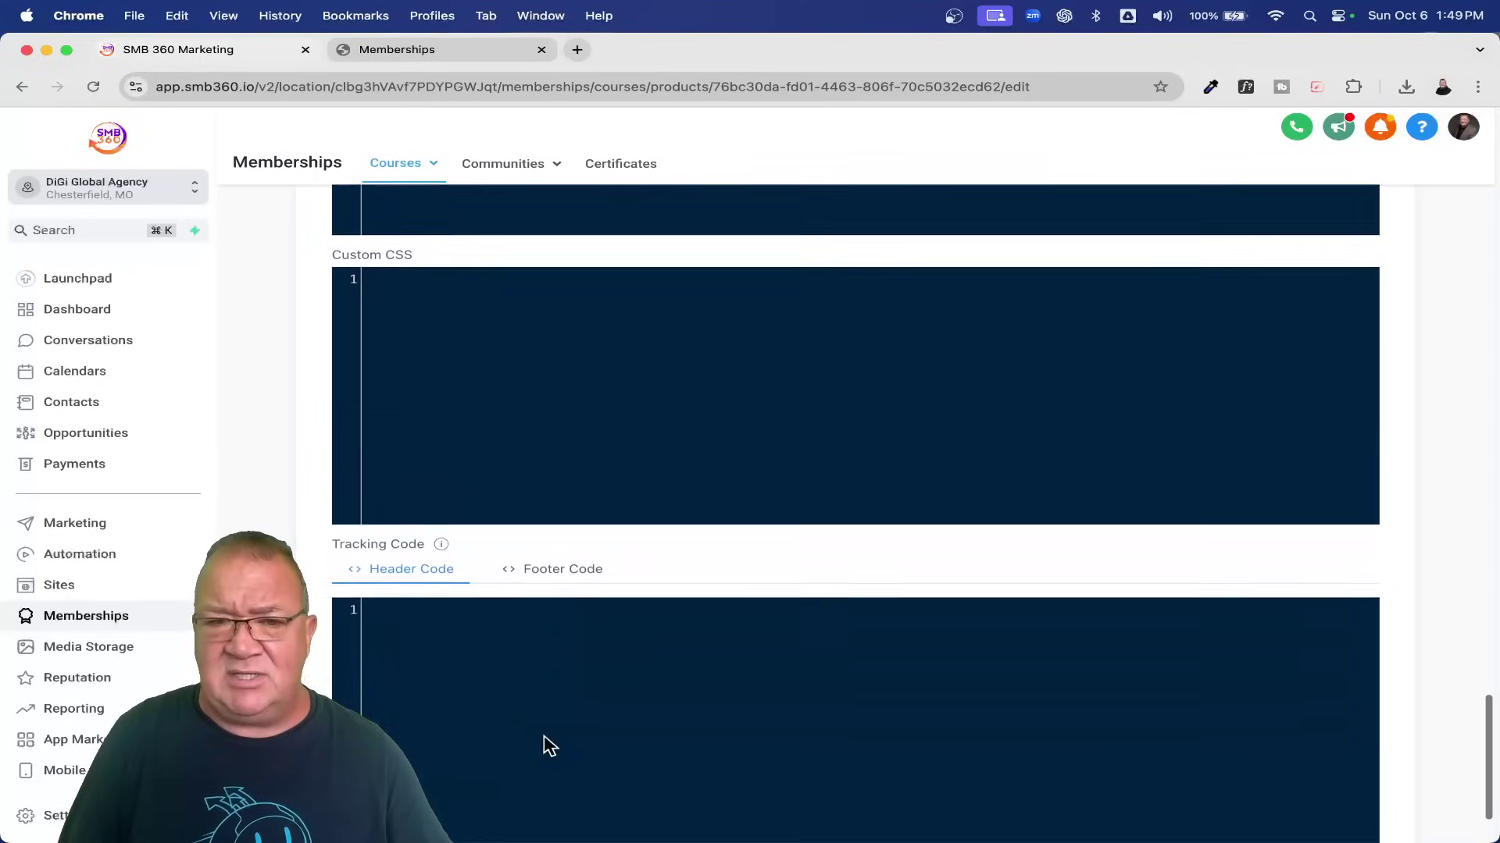
scroll(545, 745, down, 1)
scroll(546, 742, down, 2)
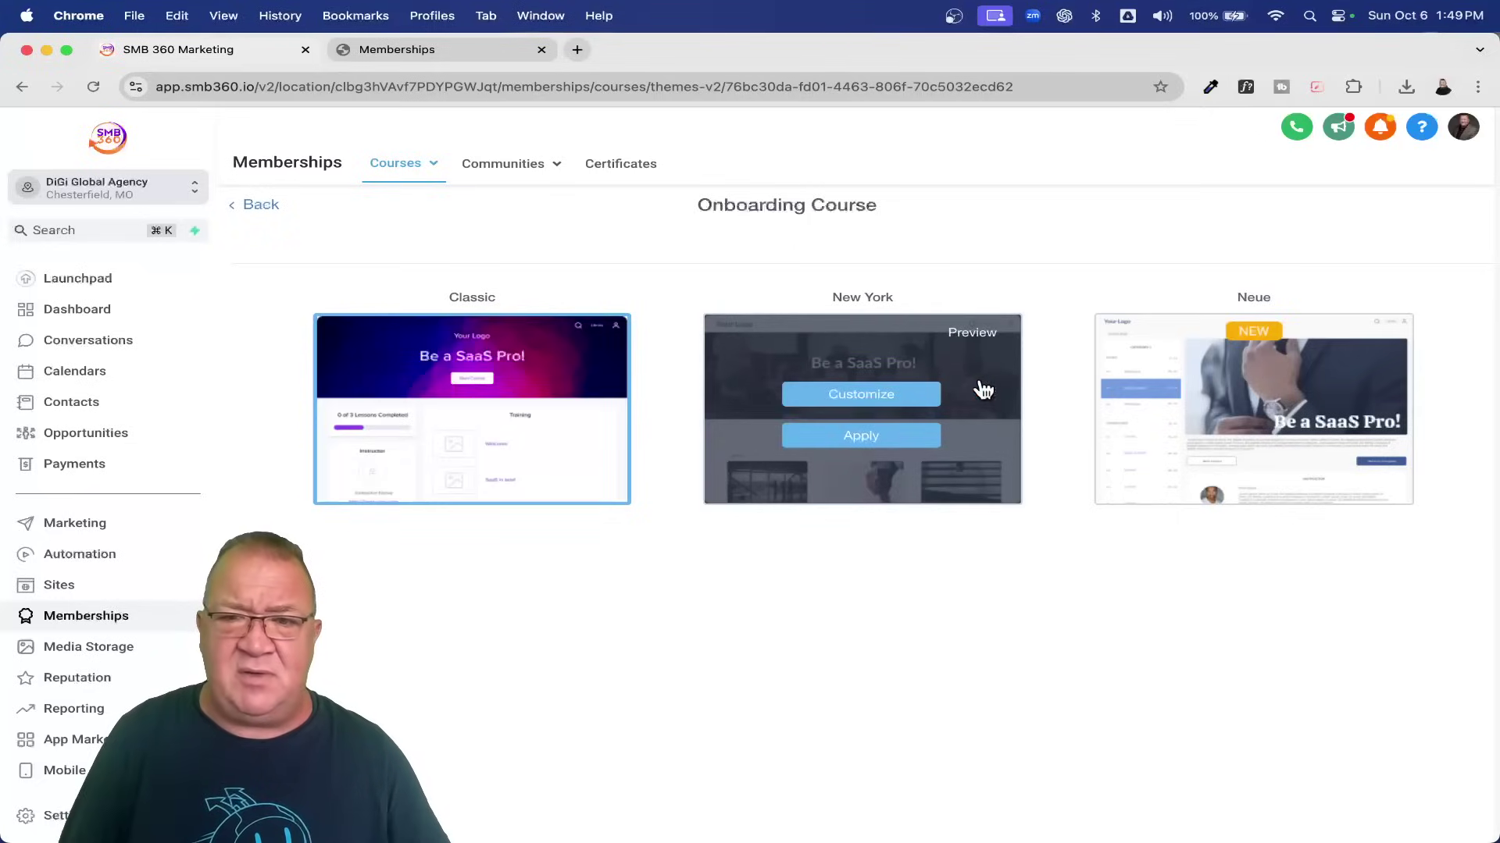
Step: Preview the course in the member portal with the Classic and New York themes
click(579, 337)
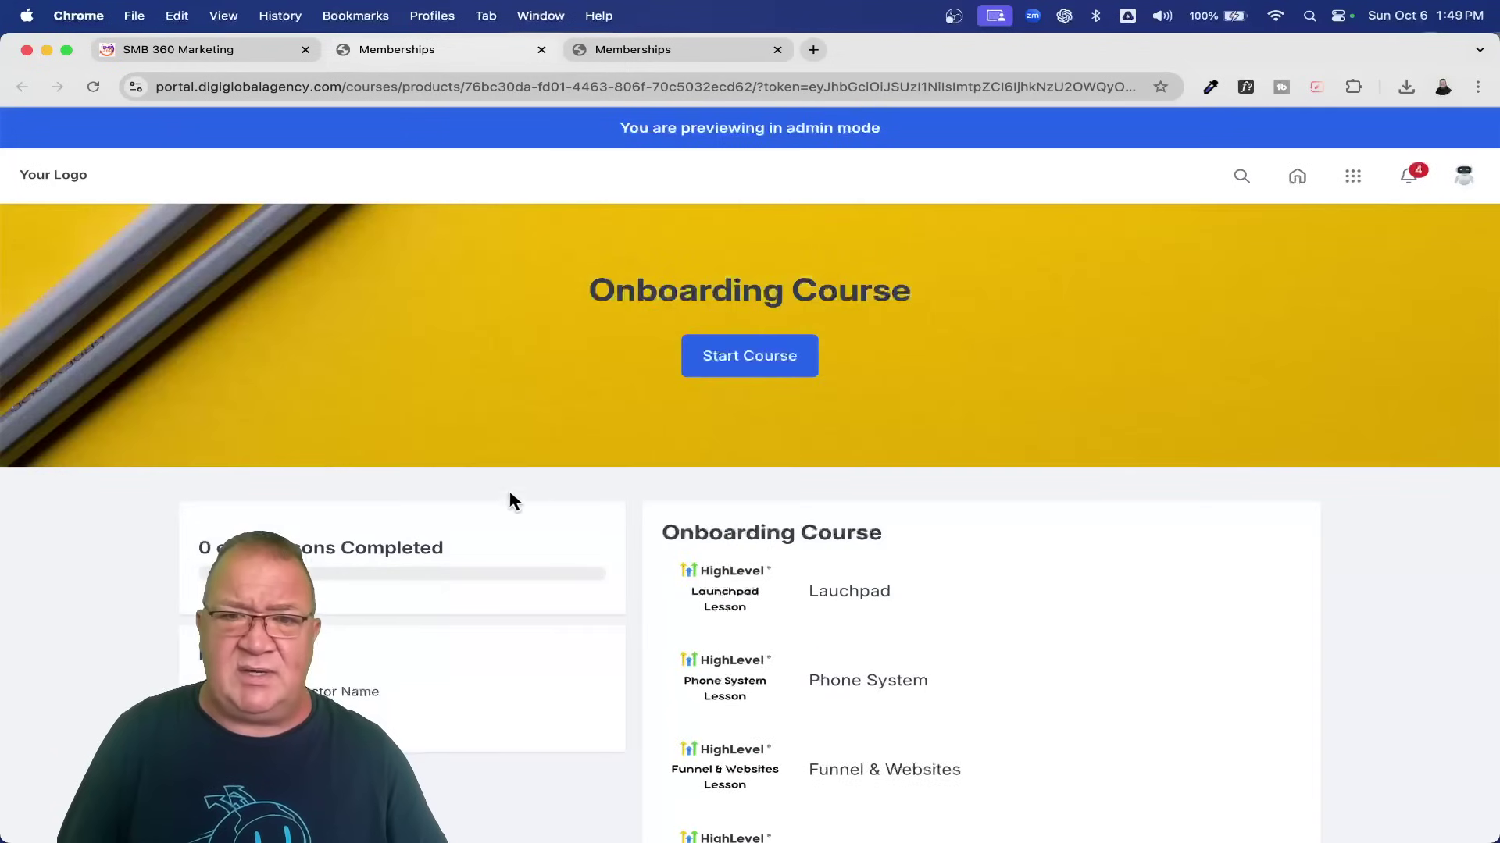
scroll(877, 734, down, 2)
scroll(921, 731, up, 2)
click(541, 49)
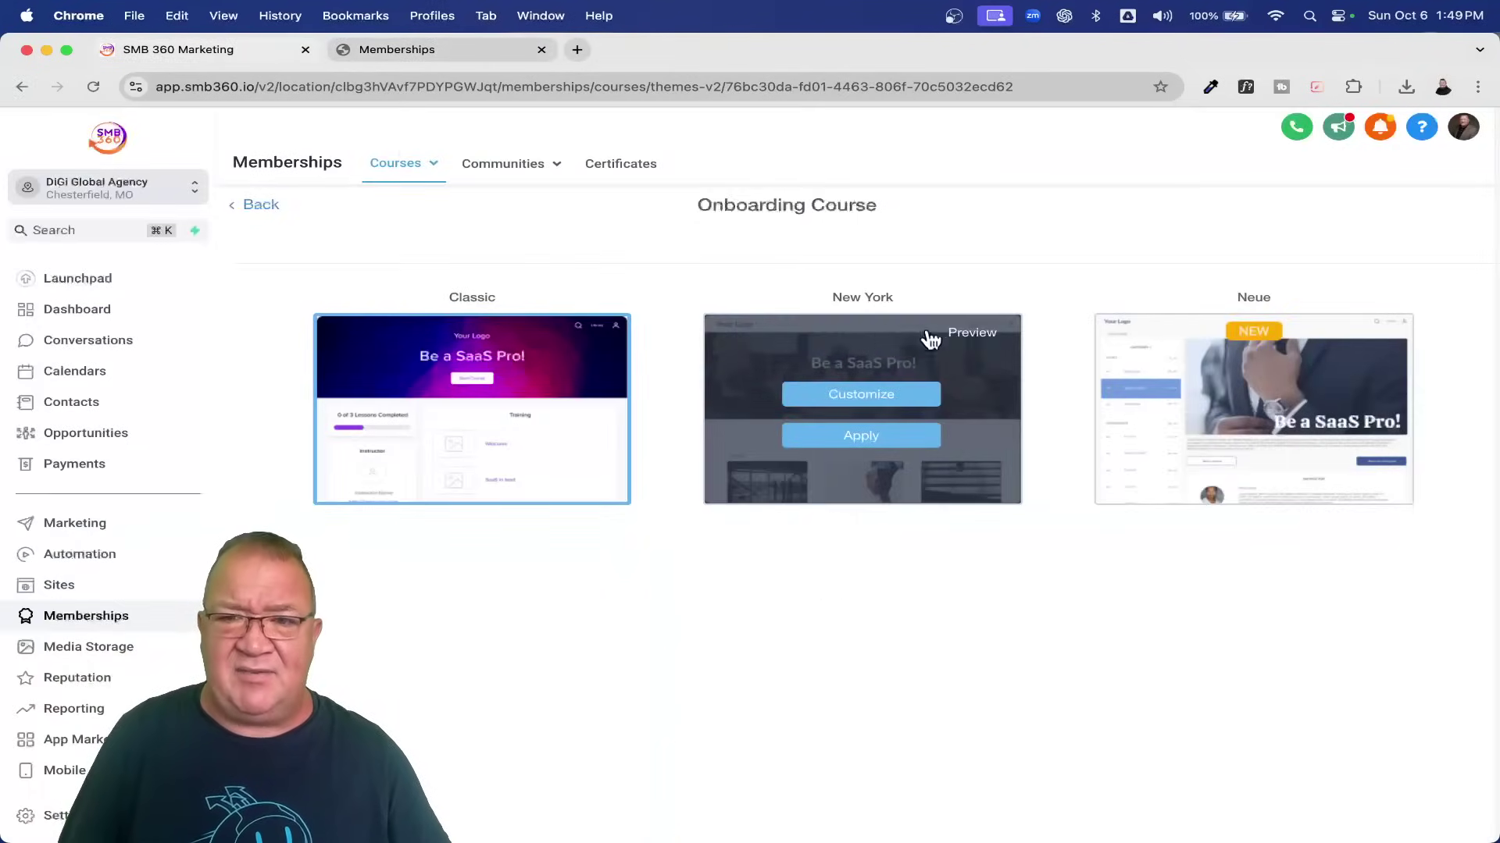
click(971, 336)
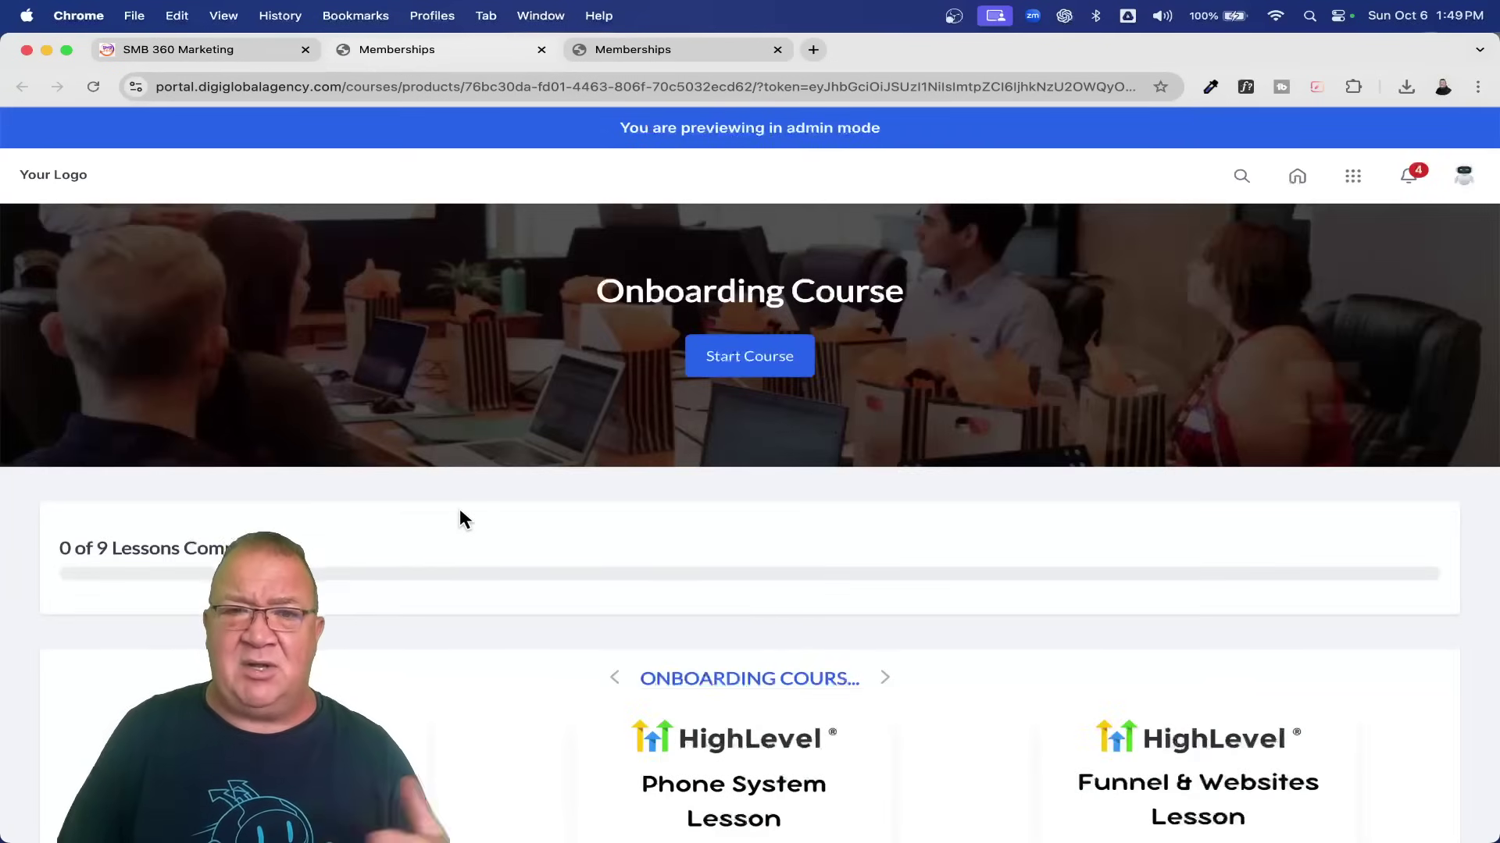
scroll(1007, 703, down, 5)
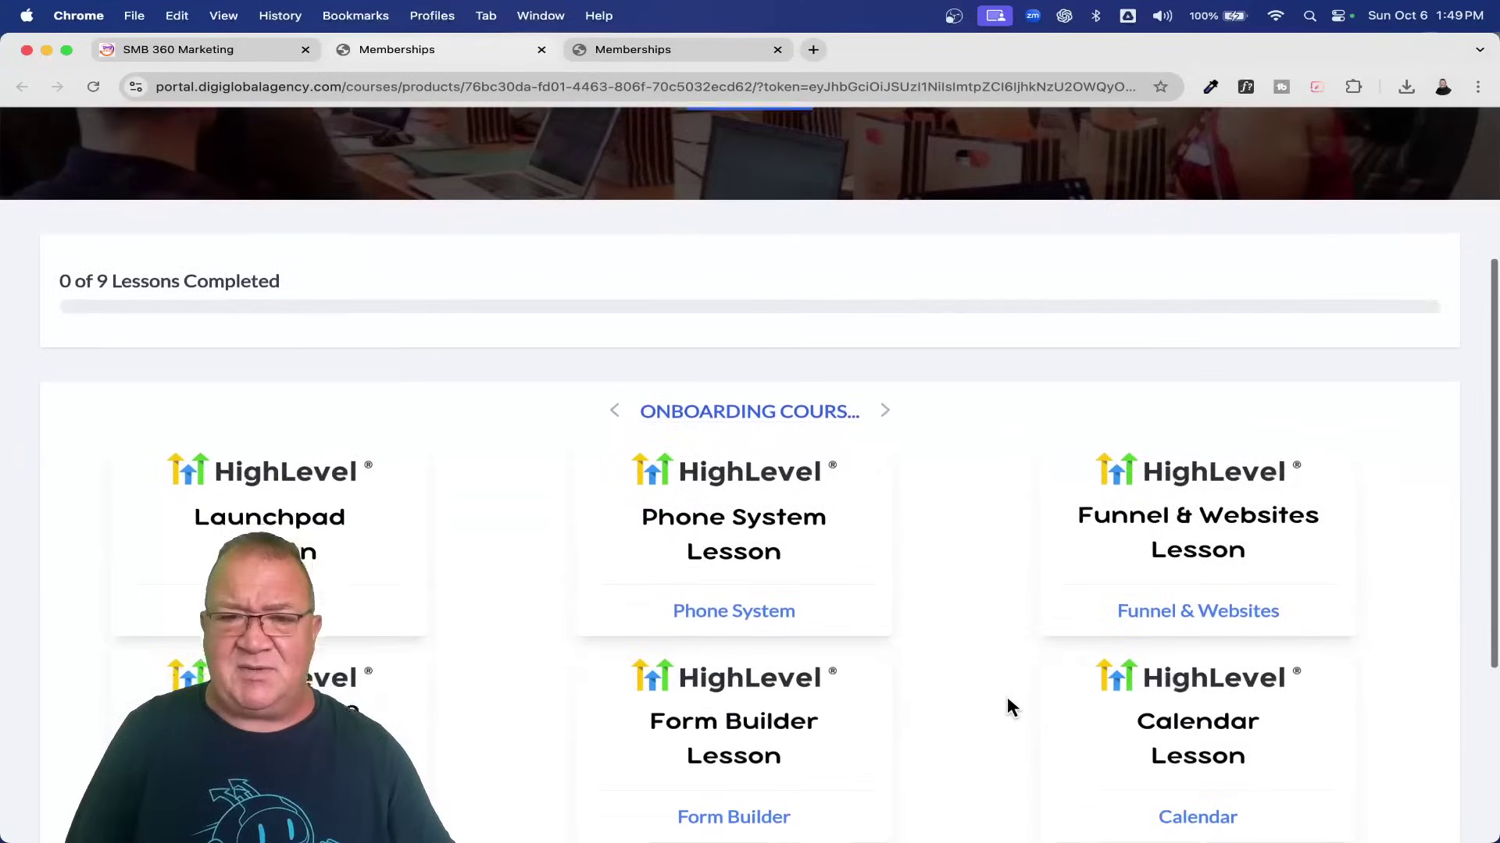
scroll(968, 631, down, 2)
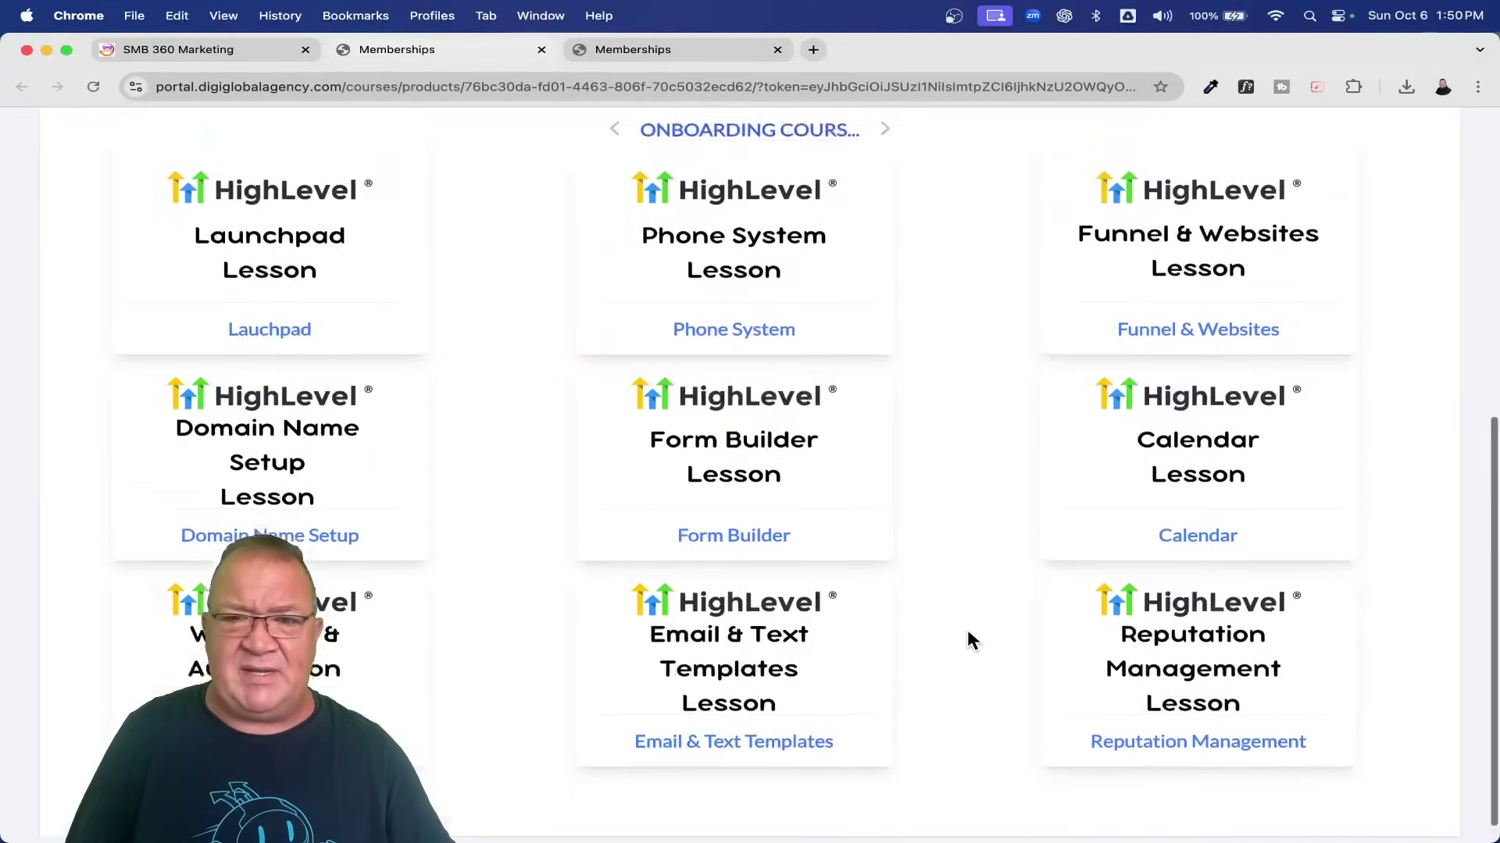
scroll(963, 631, up, 5)
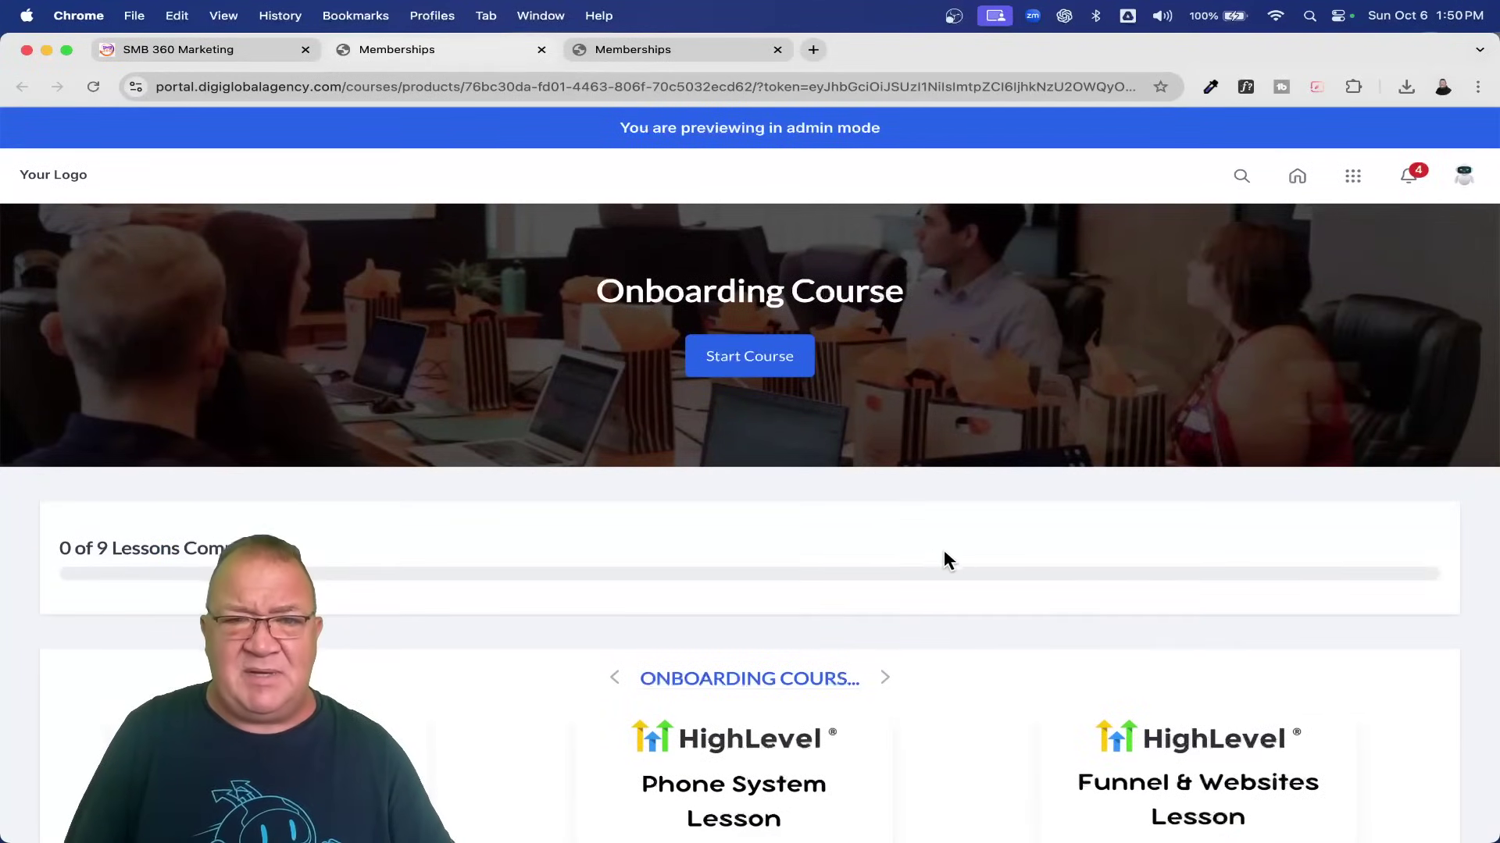
scroll(1015, 731, down, 3)
scroll(1014, 731, down, 5)
scroll(1015, 732, up, 2)
scroll(1016, 731, up, 6)
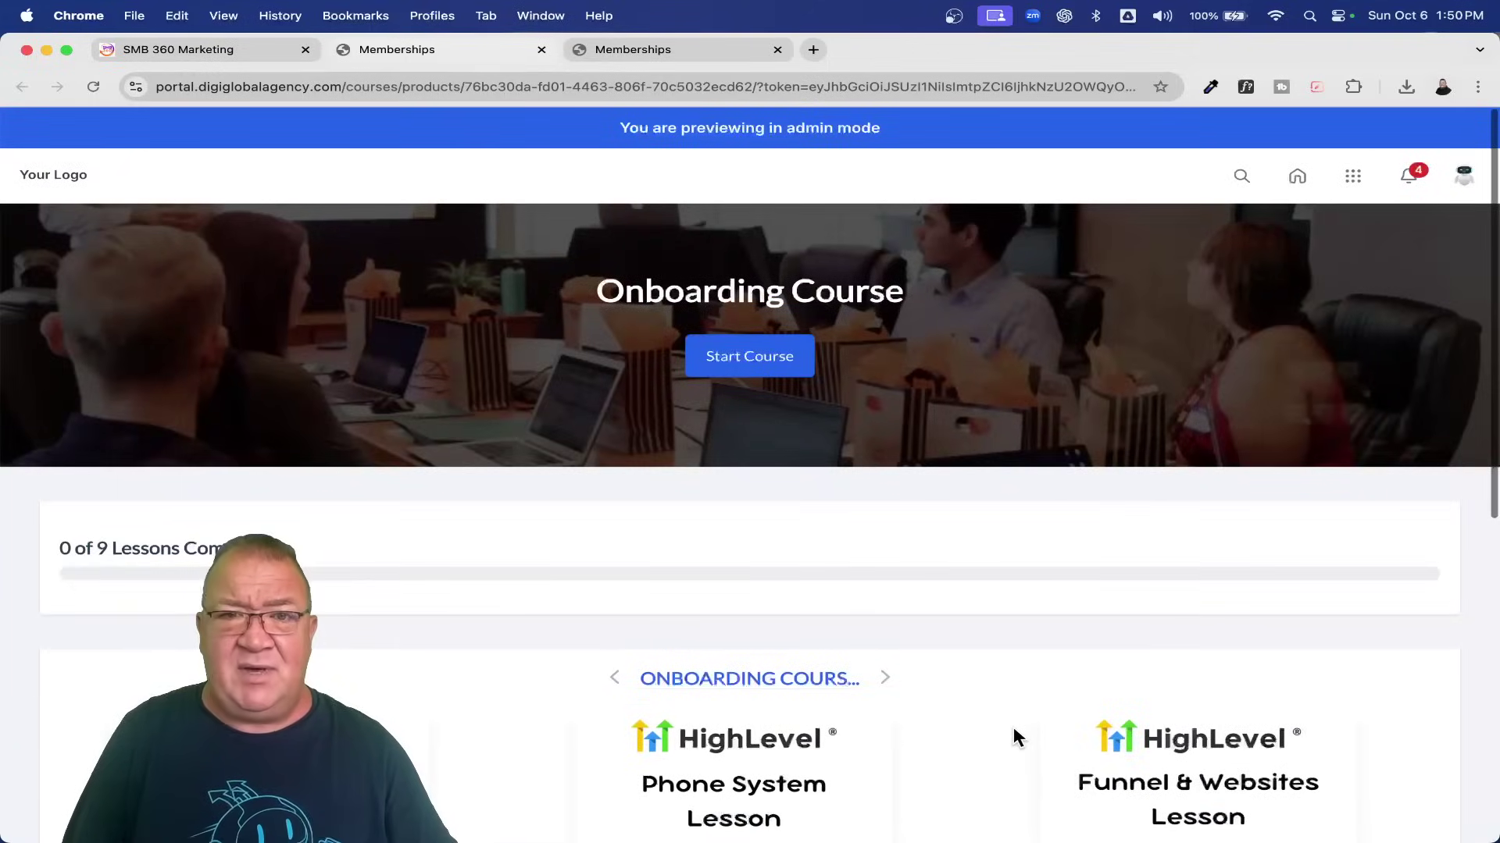
click(540, 49)
mouse_move(1252, 409)
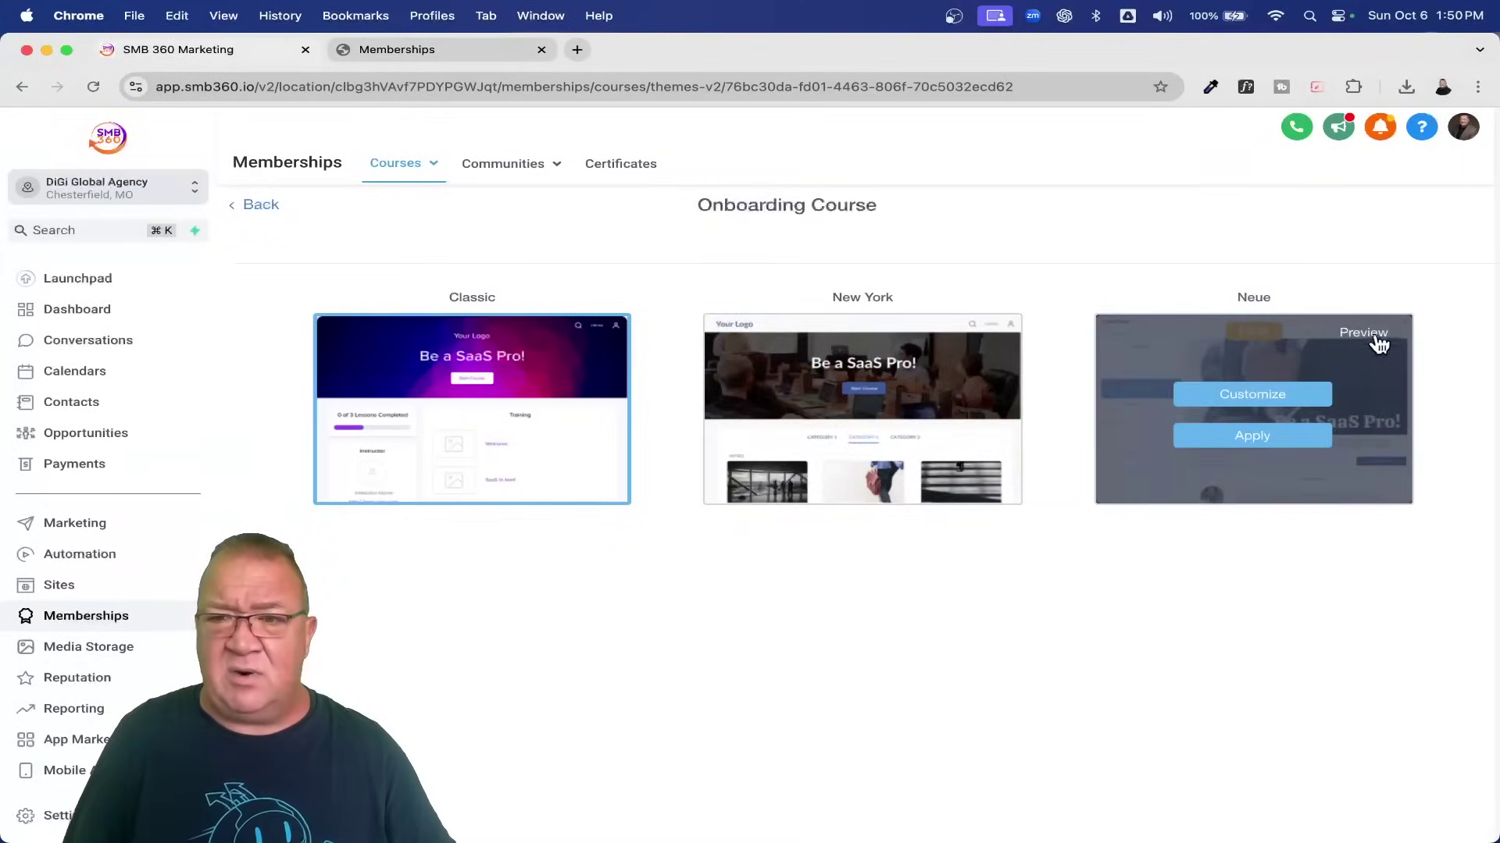
Step: Preview the Neue theme on the Phone System lesson, then return to the course outline
click(1365, 333)
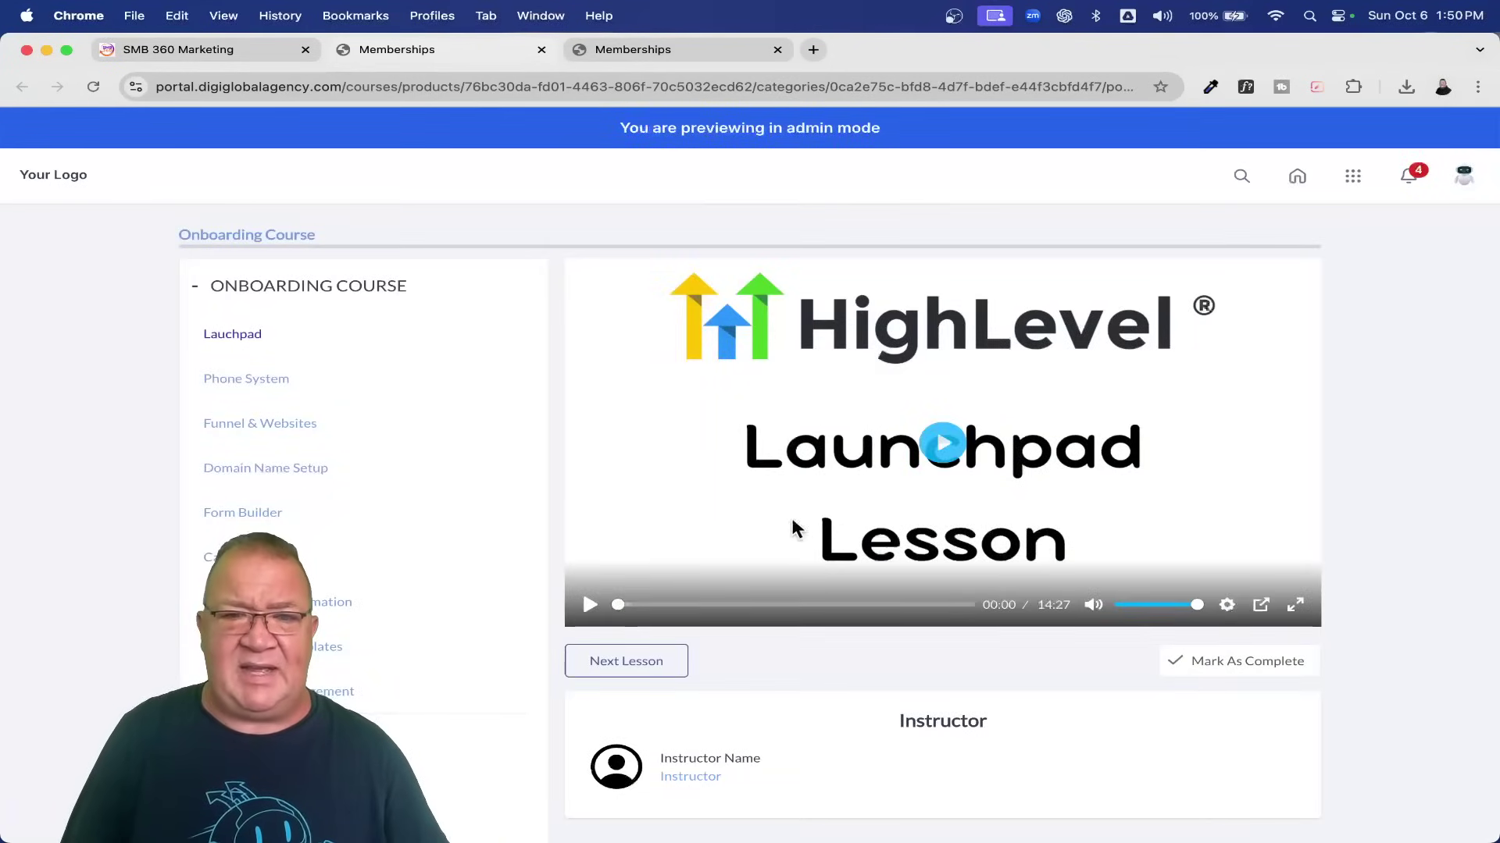
click(238, 383)
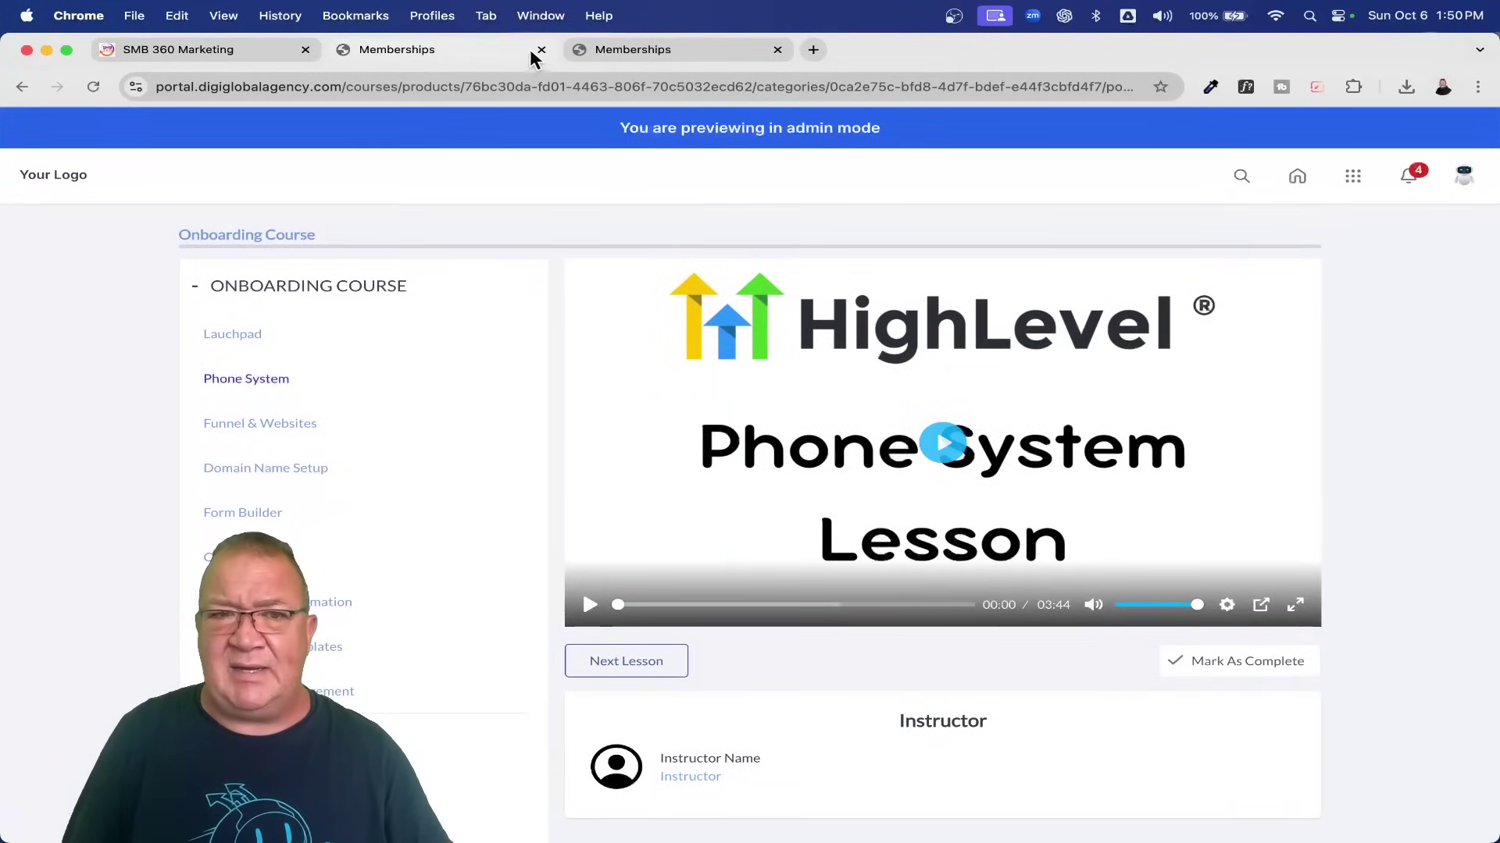
click(540, 50)
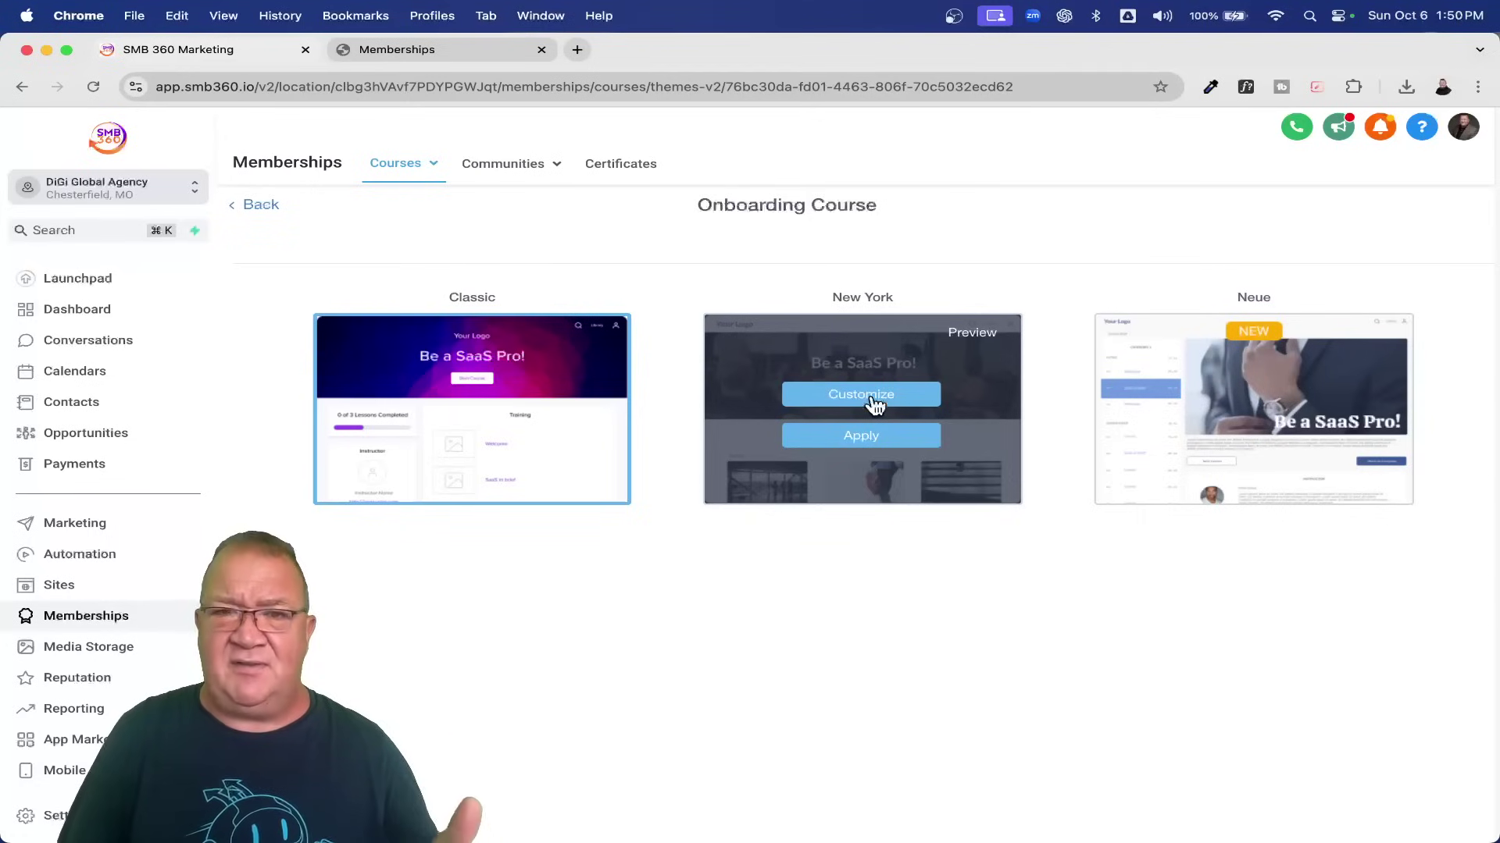
click(252, 207)
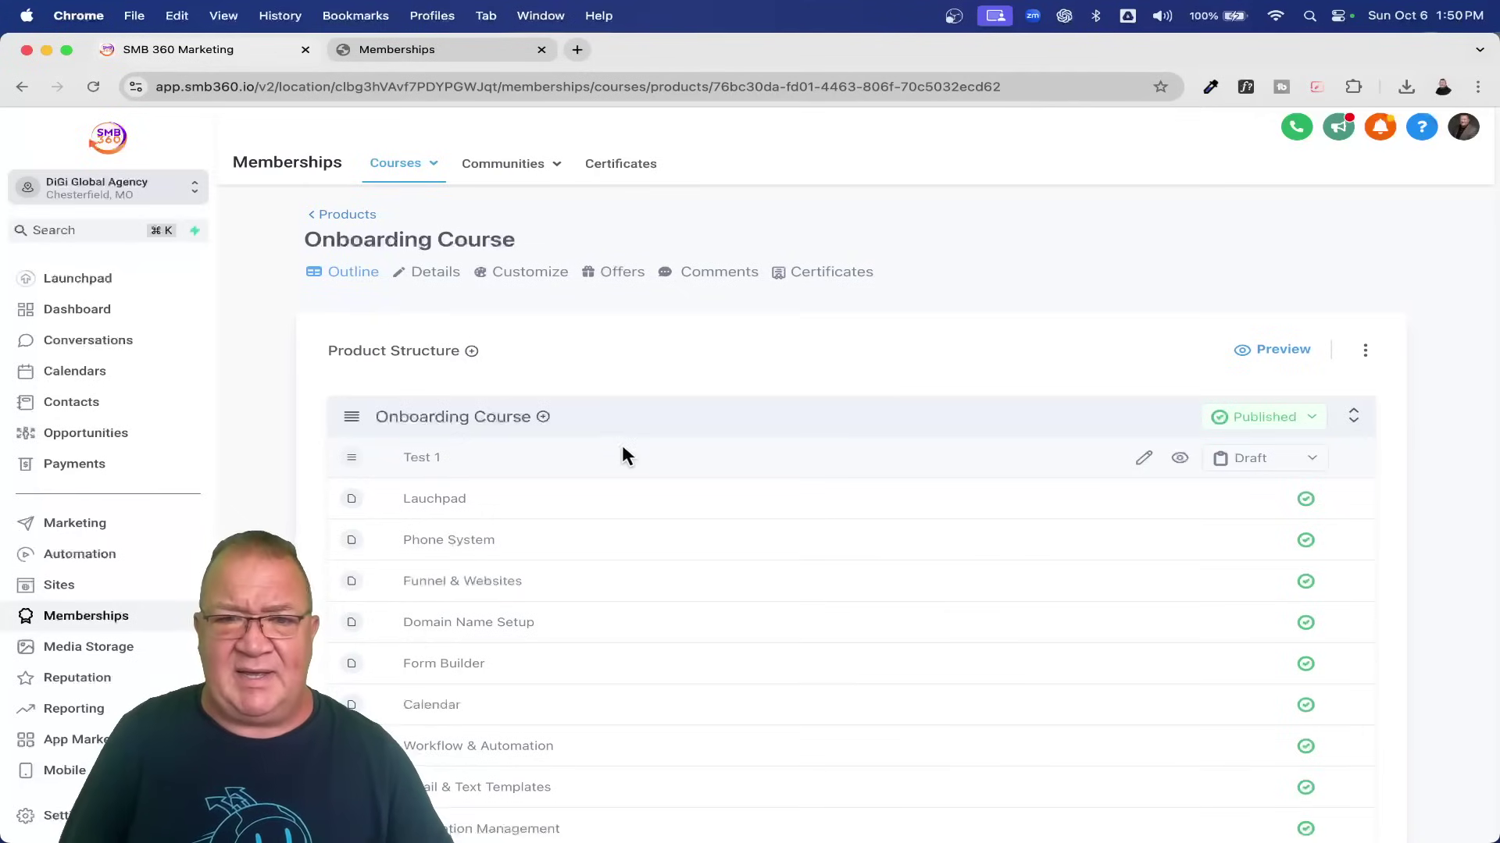
Step: Show the single Onboarding Course offer listed under the course's Offers
click(641, 278)
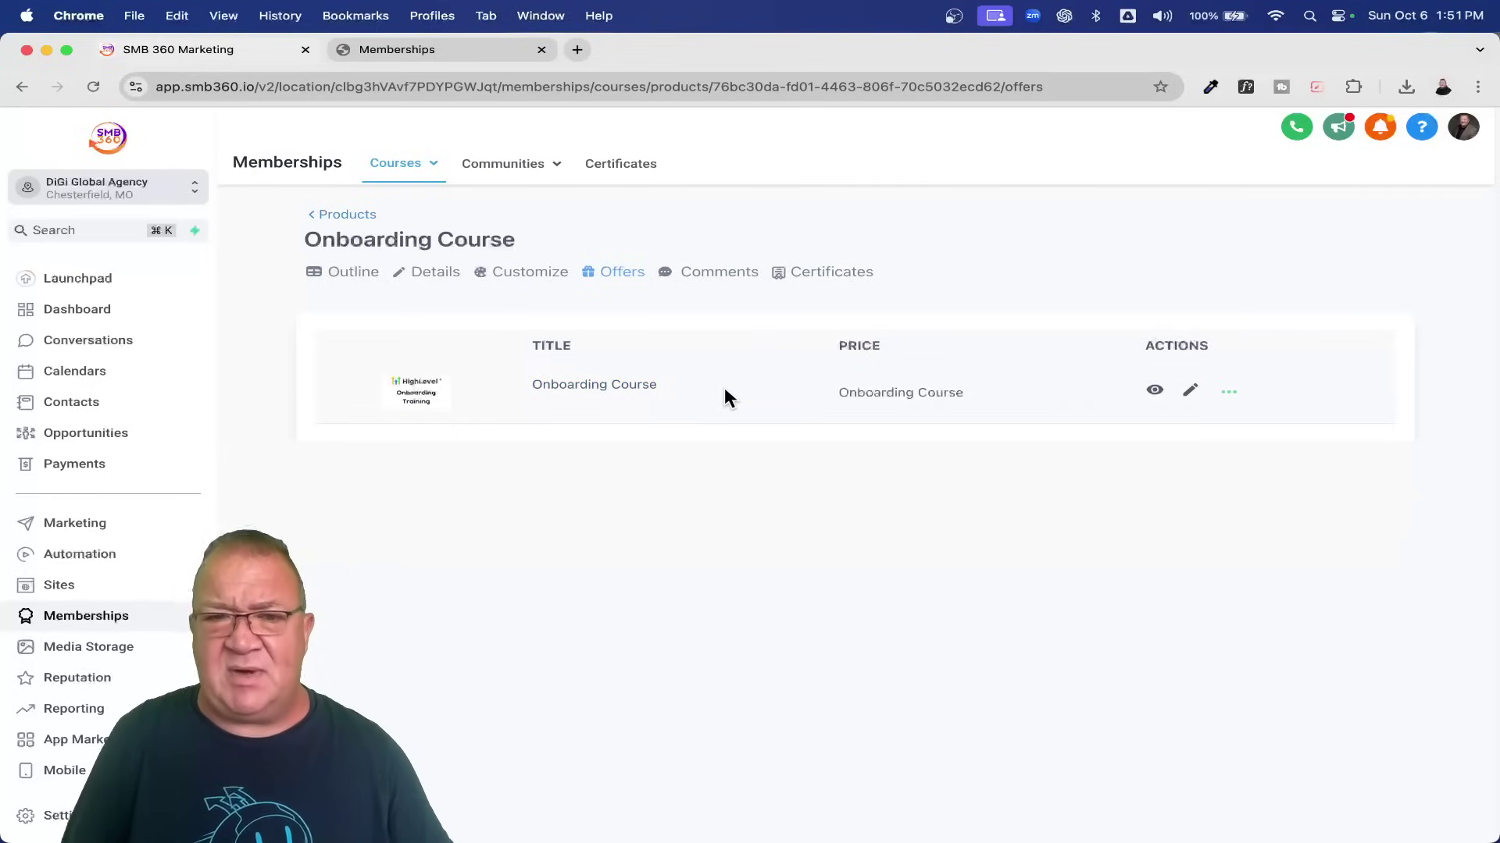
Step: Check the Onboarding Course comment visibility choices and leave them set to Hidden
click(719, 273)
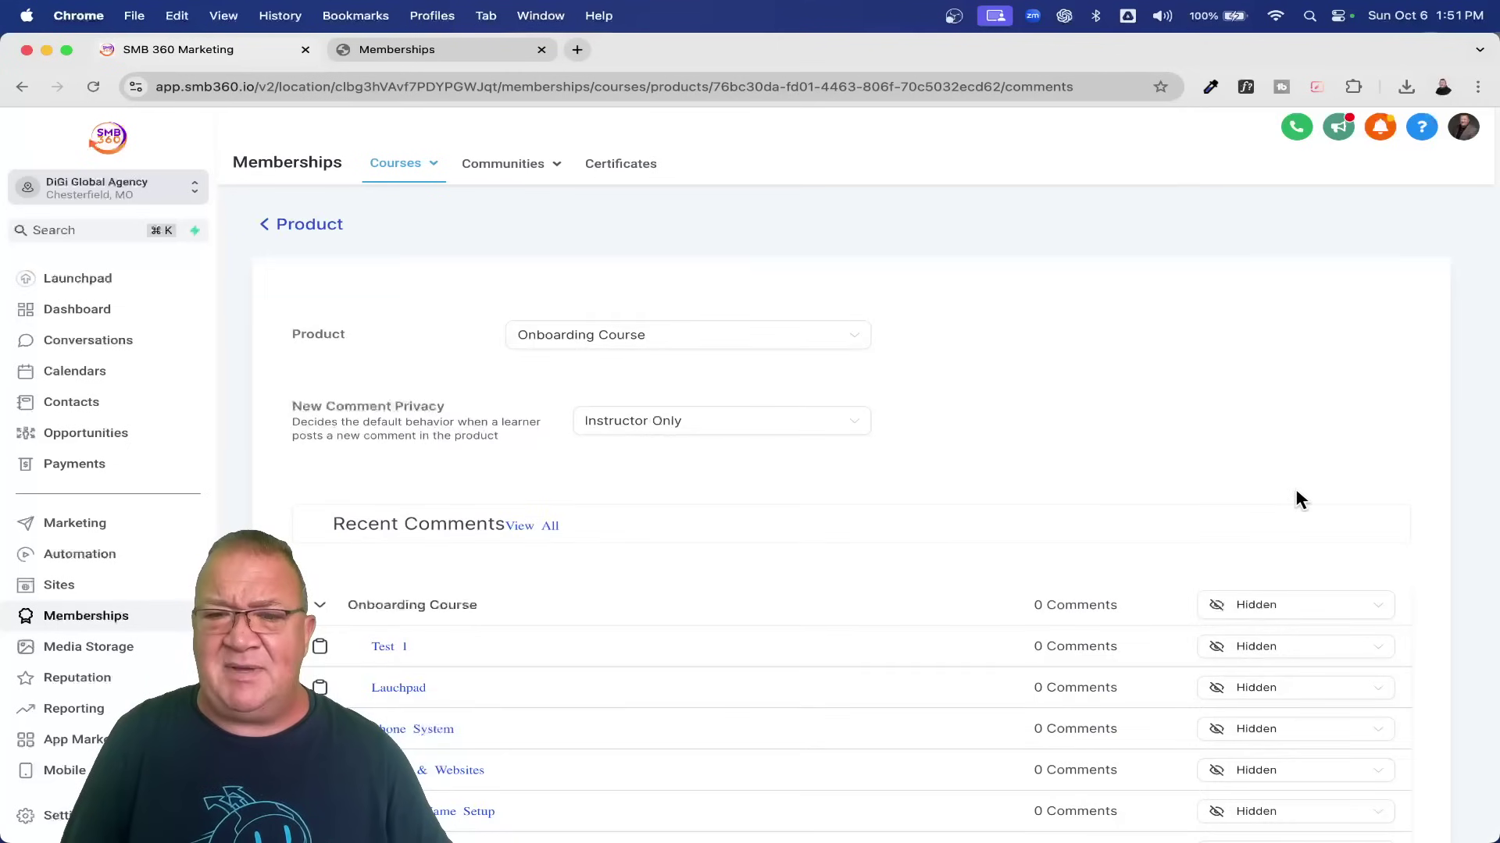
scroll(1294, 500, down, 3)
scroll(1174, 506, down, 1)
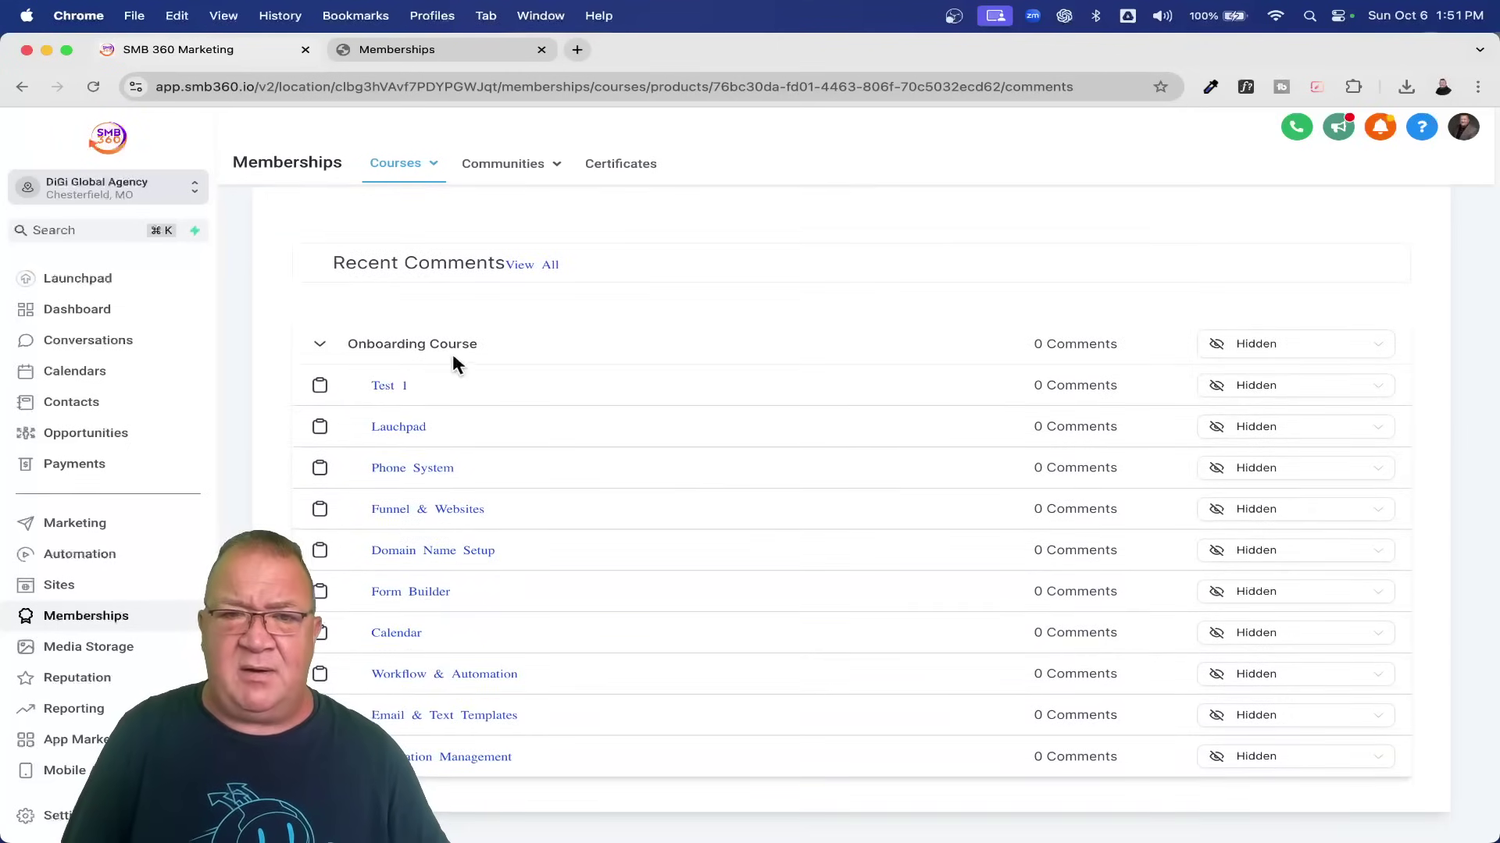
scroll(650, 445, up, 2)
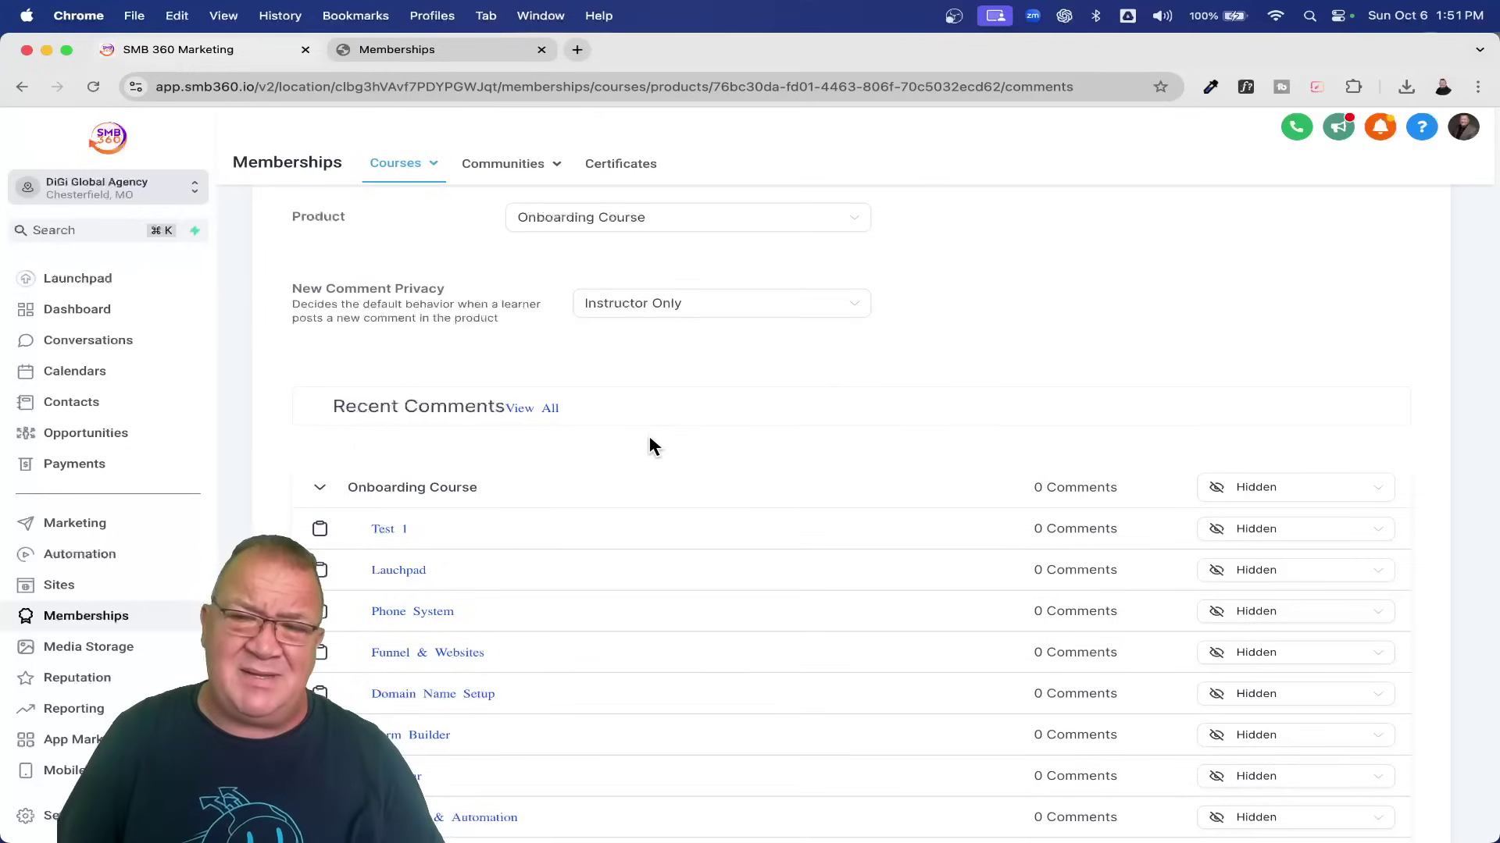
scroll(650, 445, down, 3)
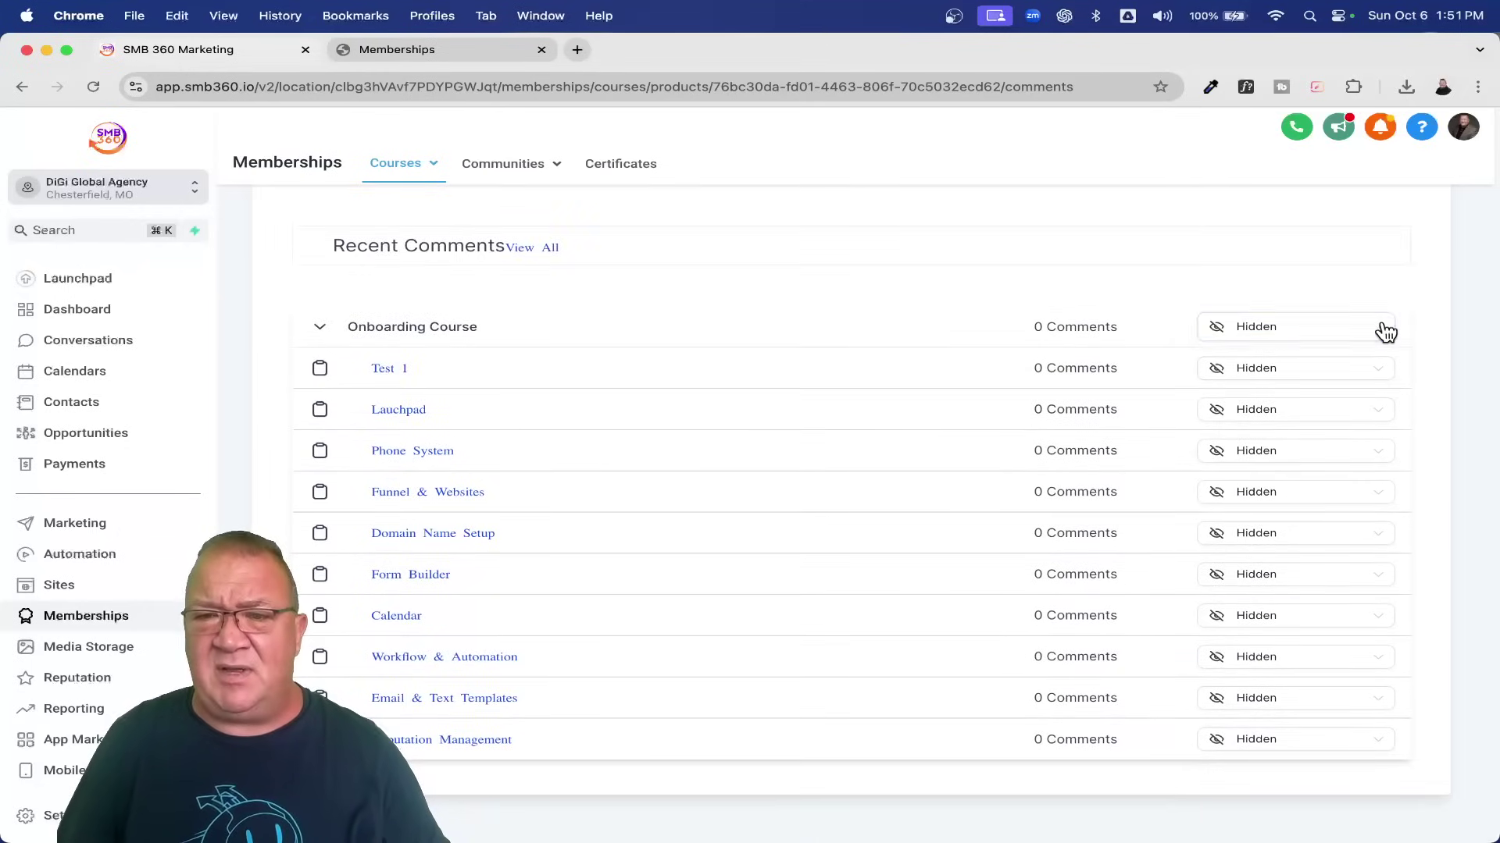
click(1385, 333)
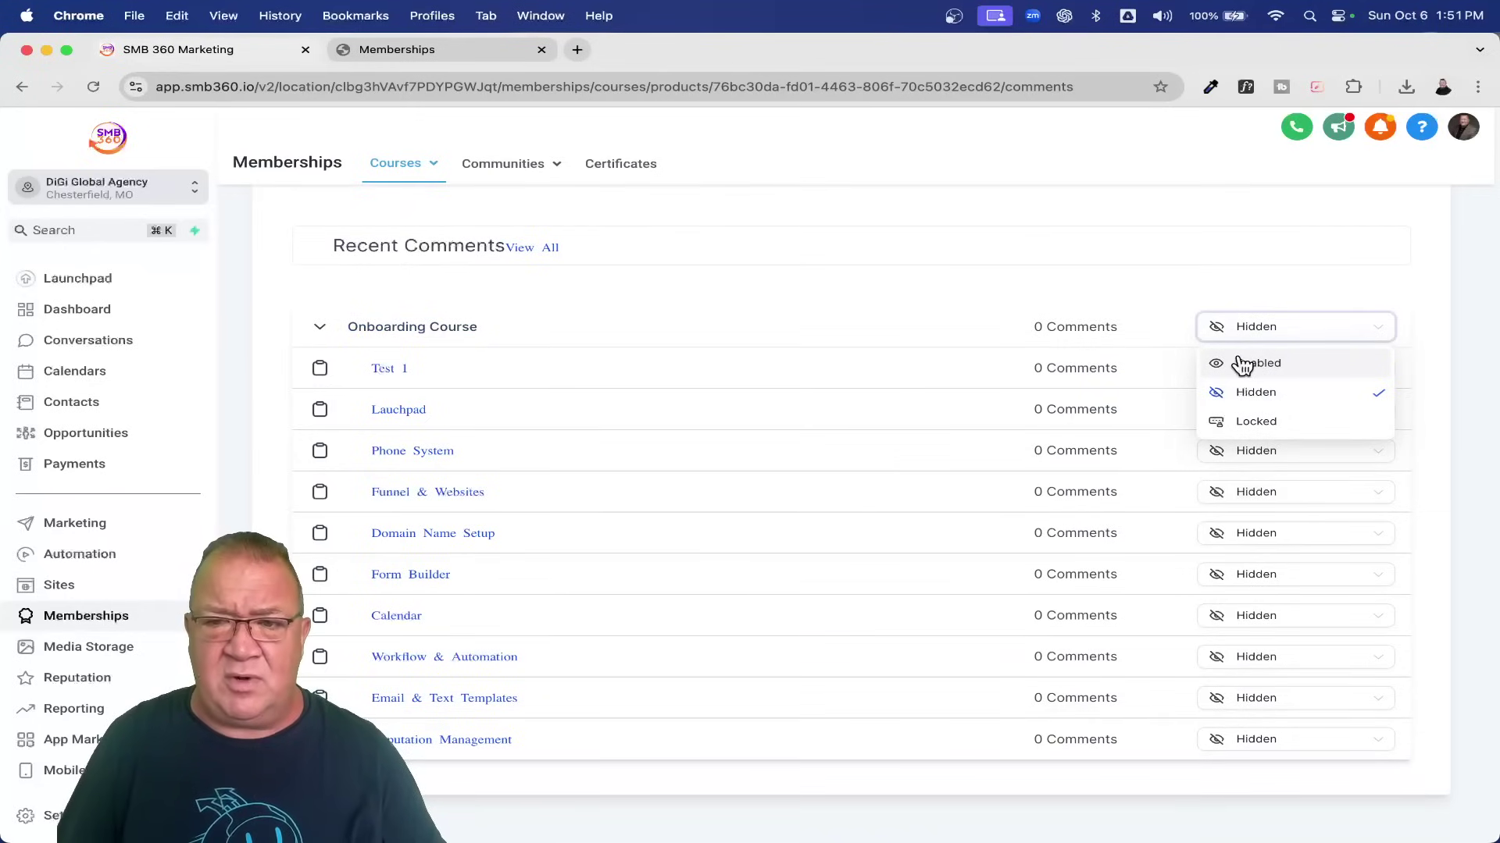
click(881, 333)
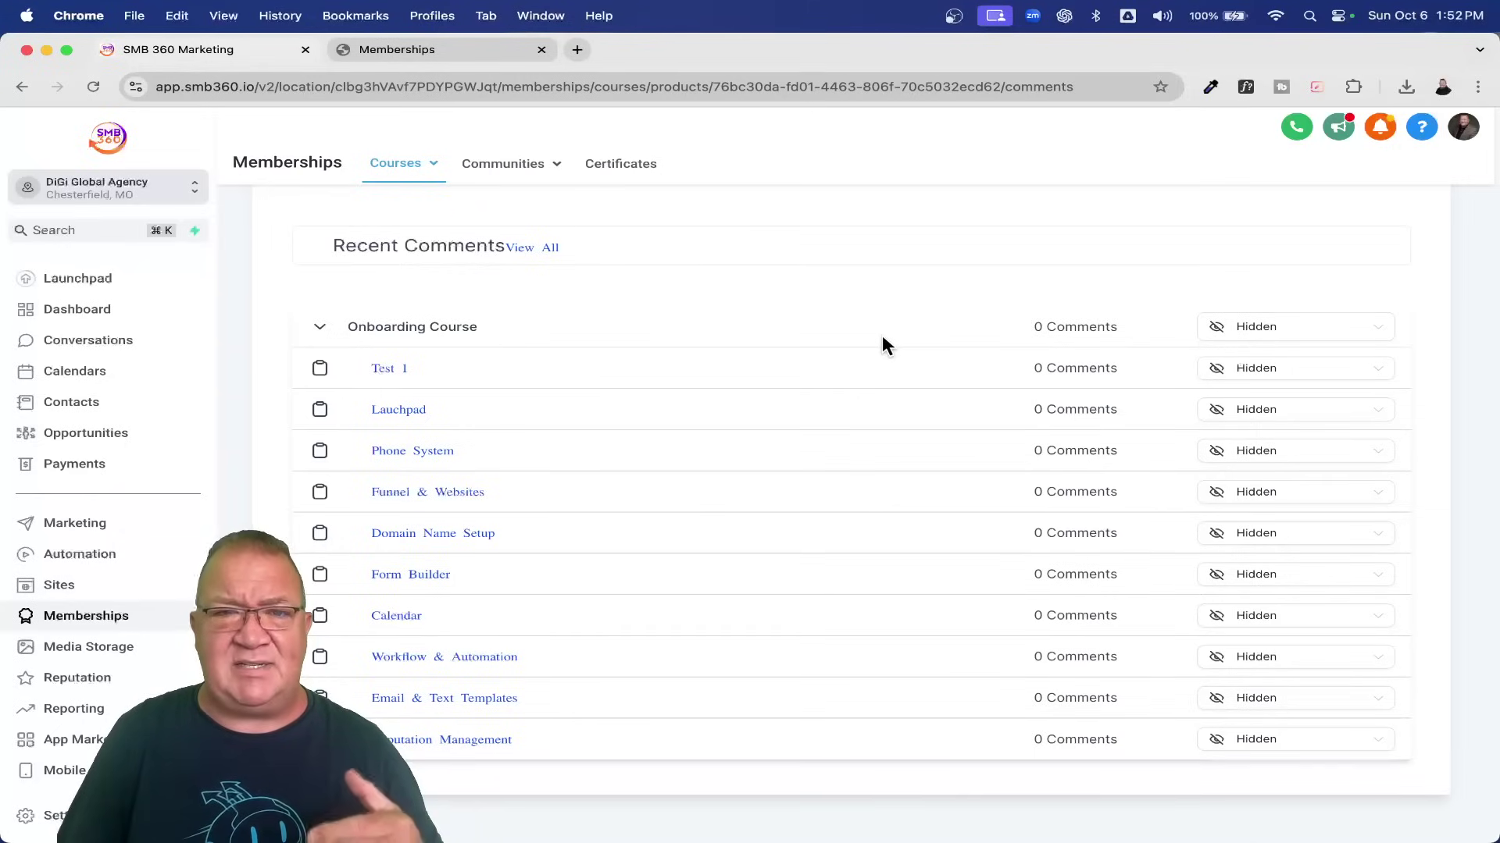
scroll(882, 333, up, 3)
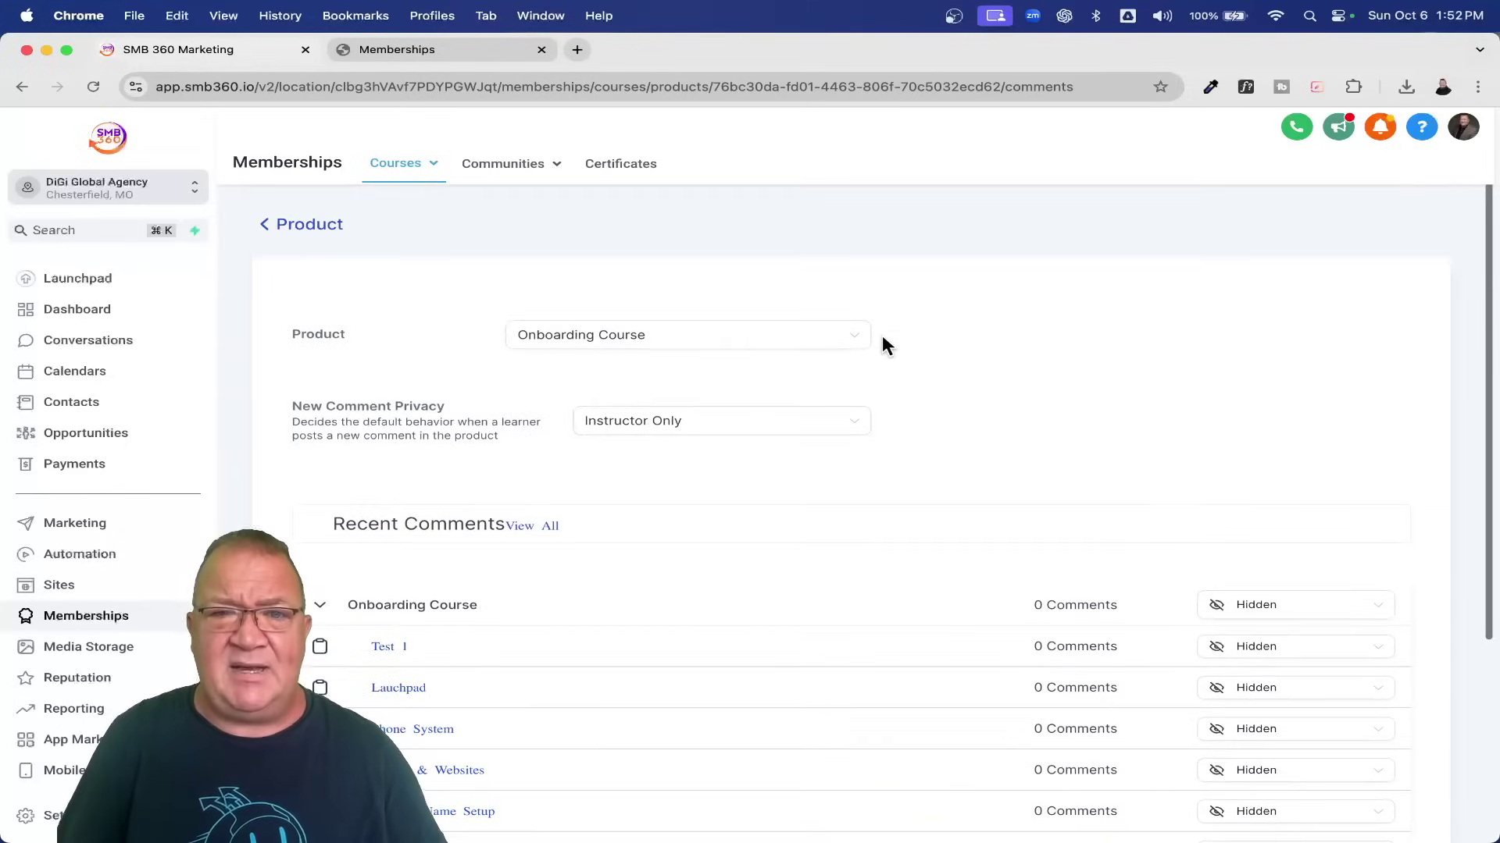
Step: Confirm the course has no certificates and return to the Your Products list
click(304, 228)
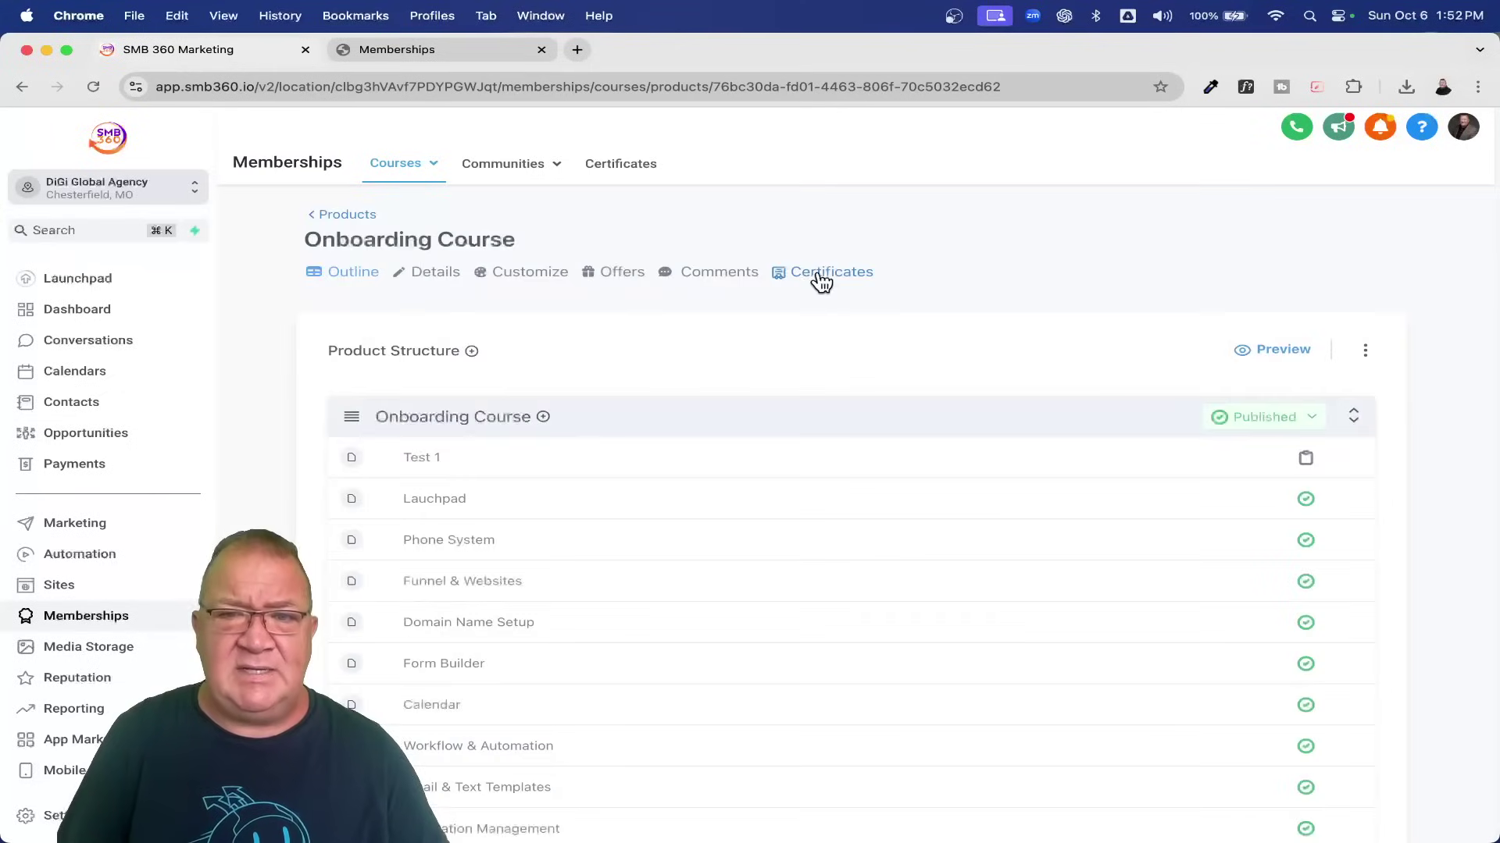
click(813, 289)
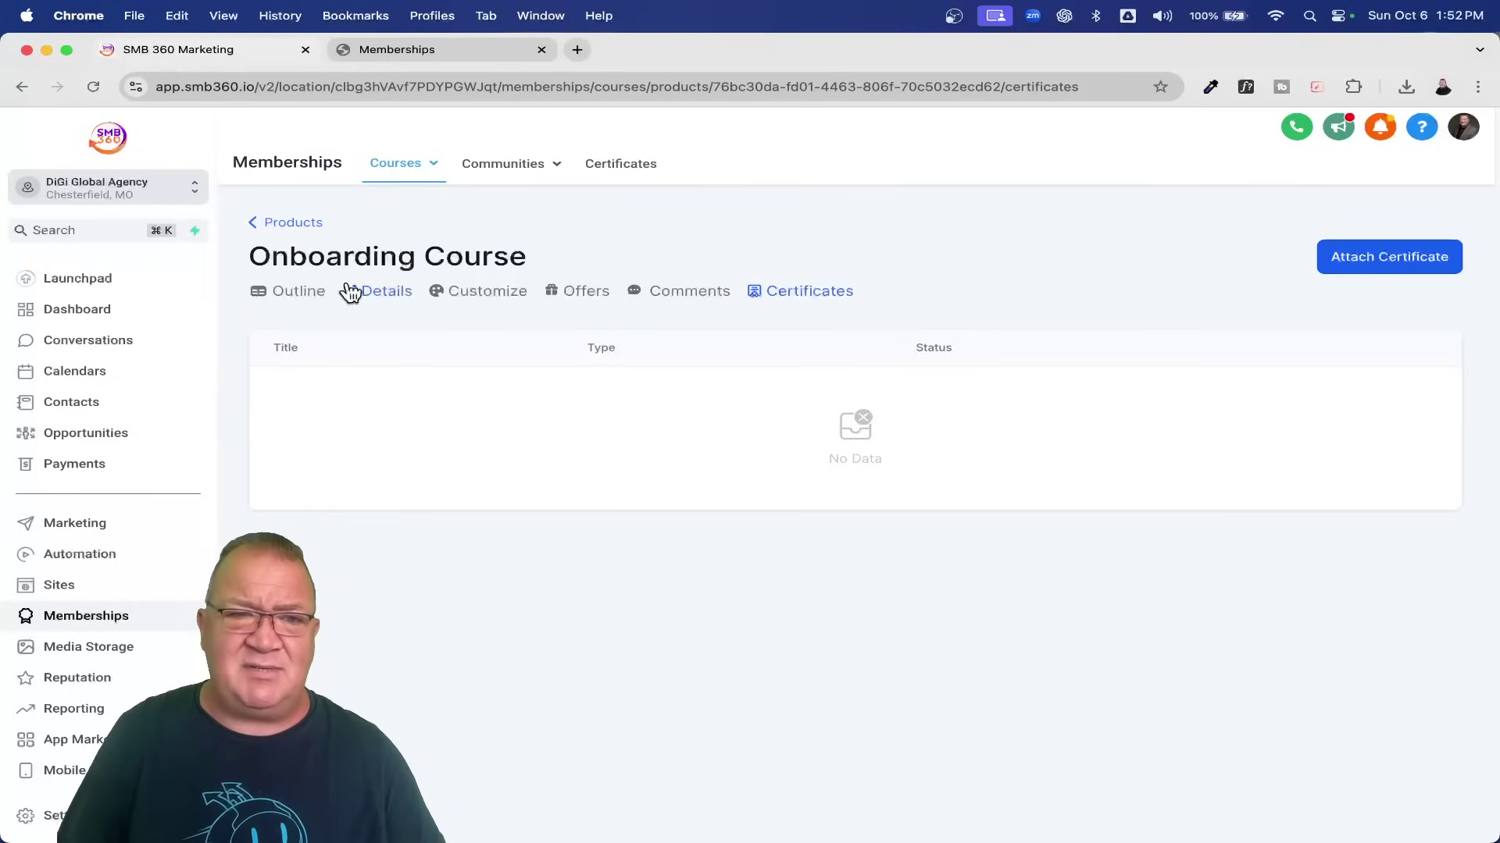
click(295, 222)
mouse_move(635, 633)
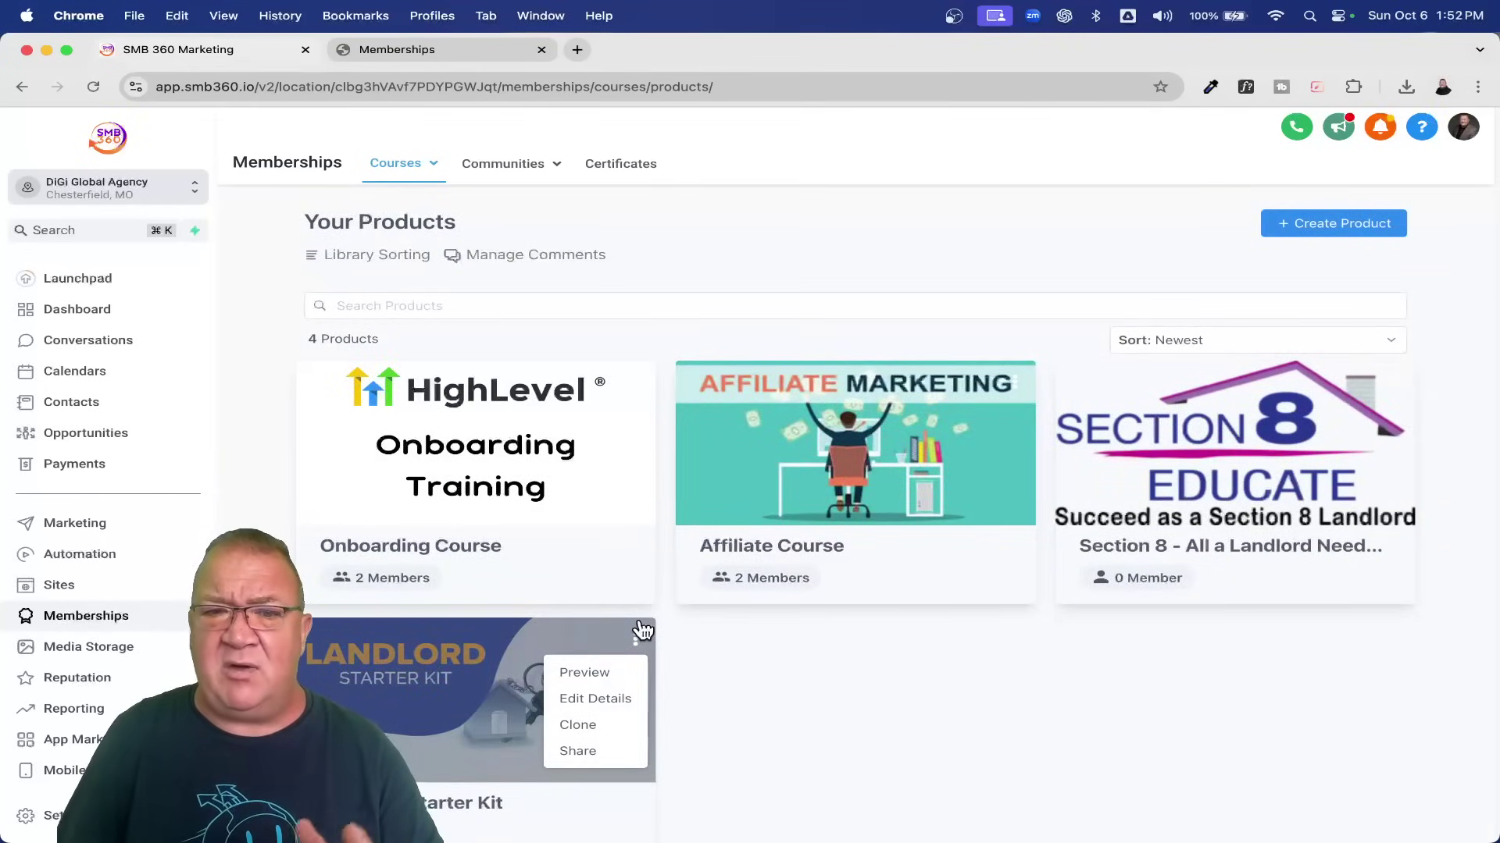
Step: Show the Create Product choices: start from scratch or import from Kajabi
click(934, 287)
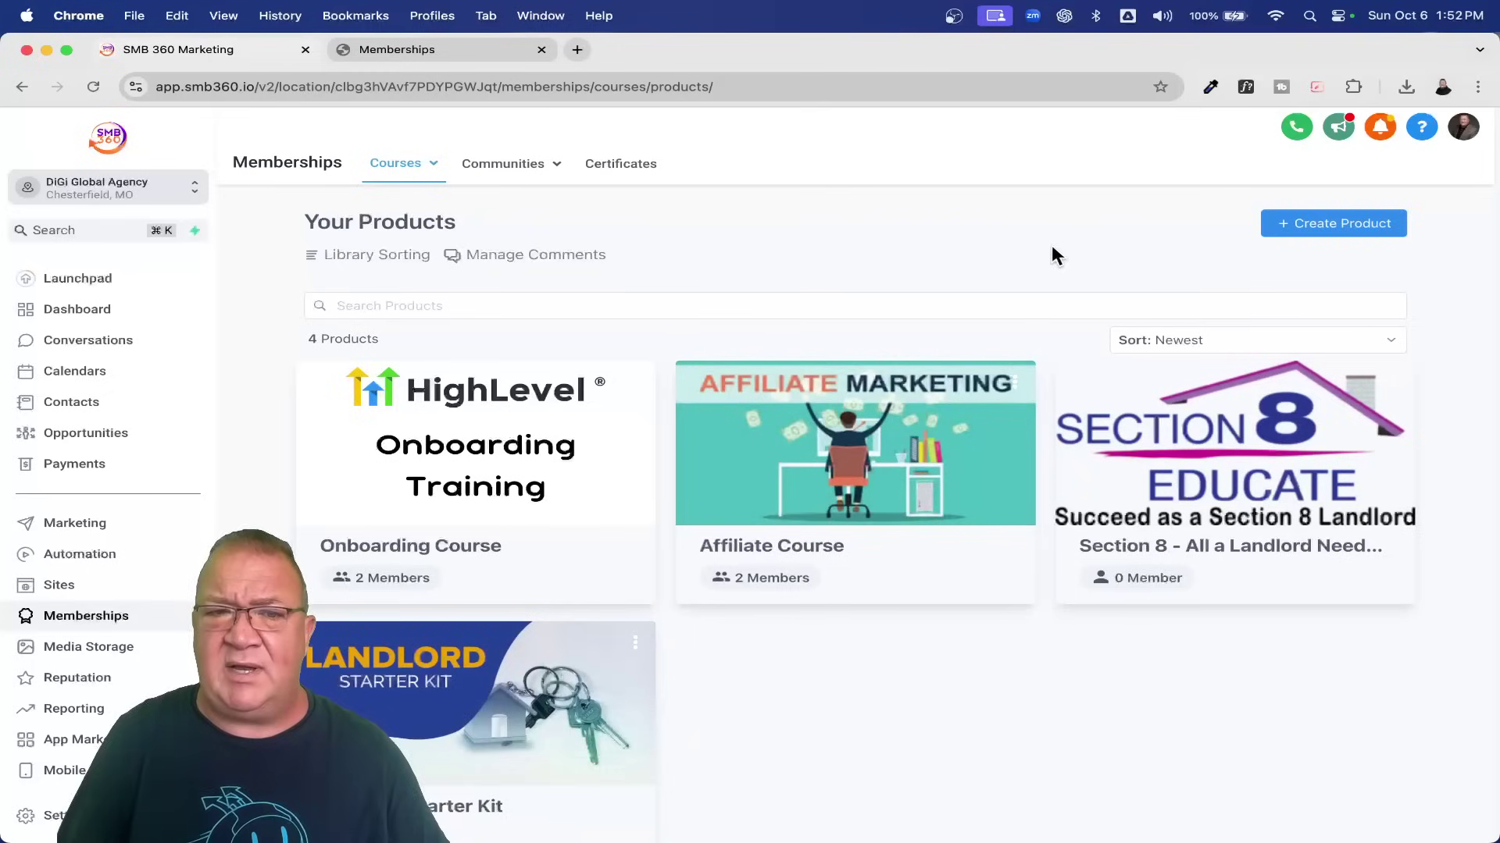
click(1332, 226)
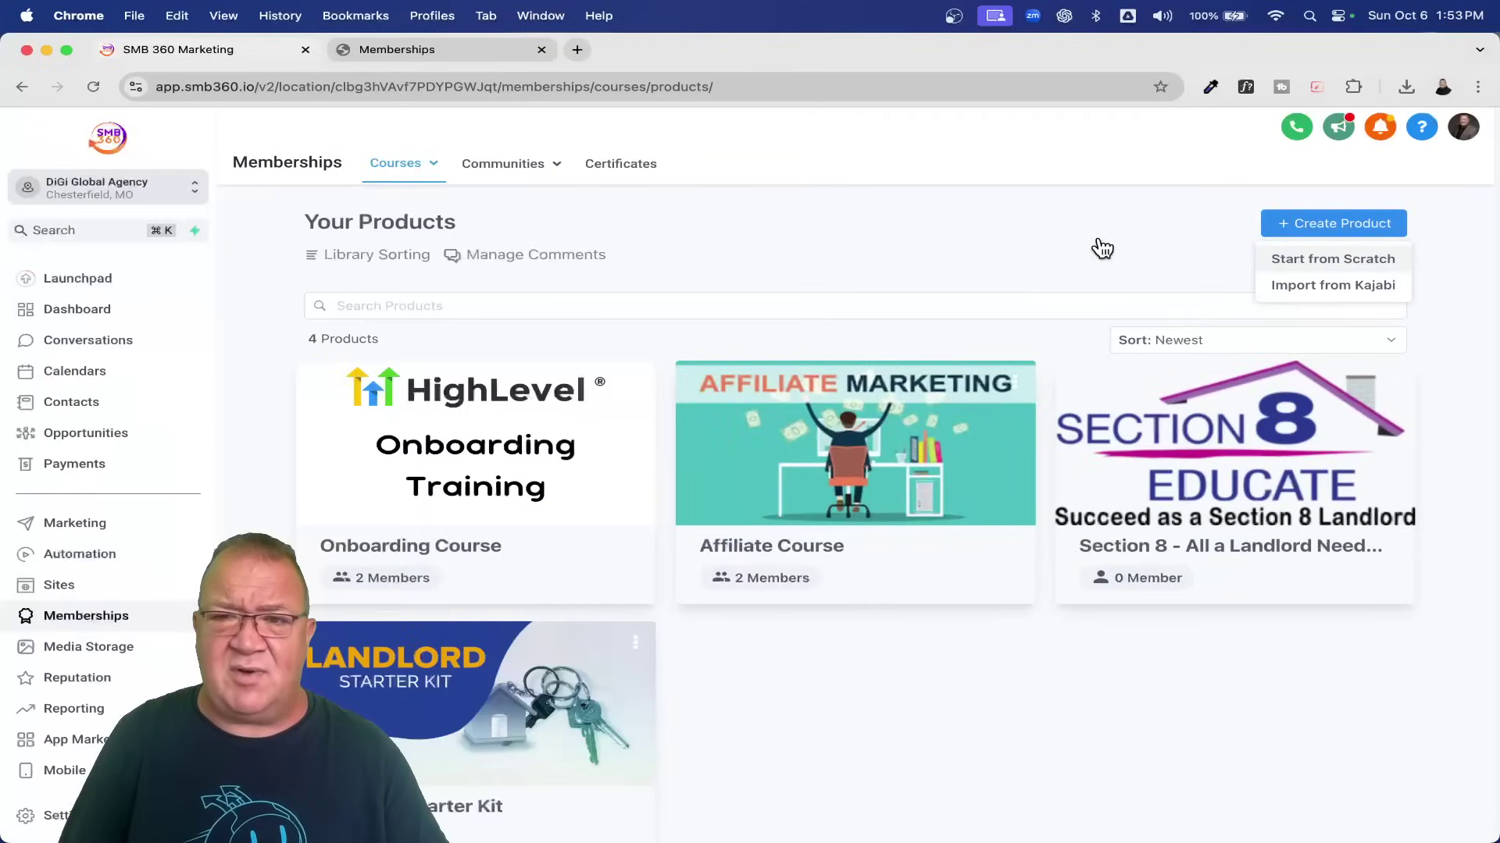
Step: Start a build-your-own offer from scratch titled Offer 1 and list the products to include
click(1100, 246)
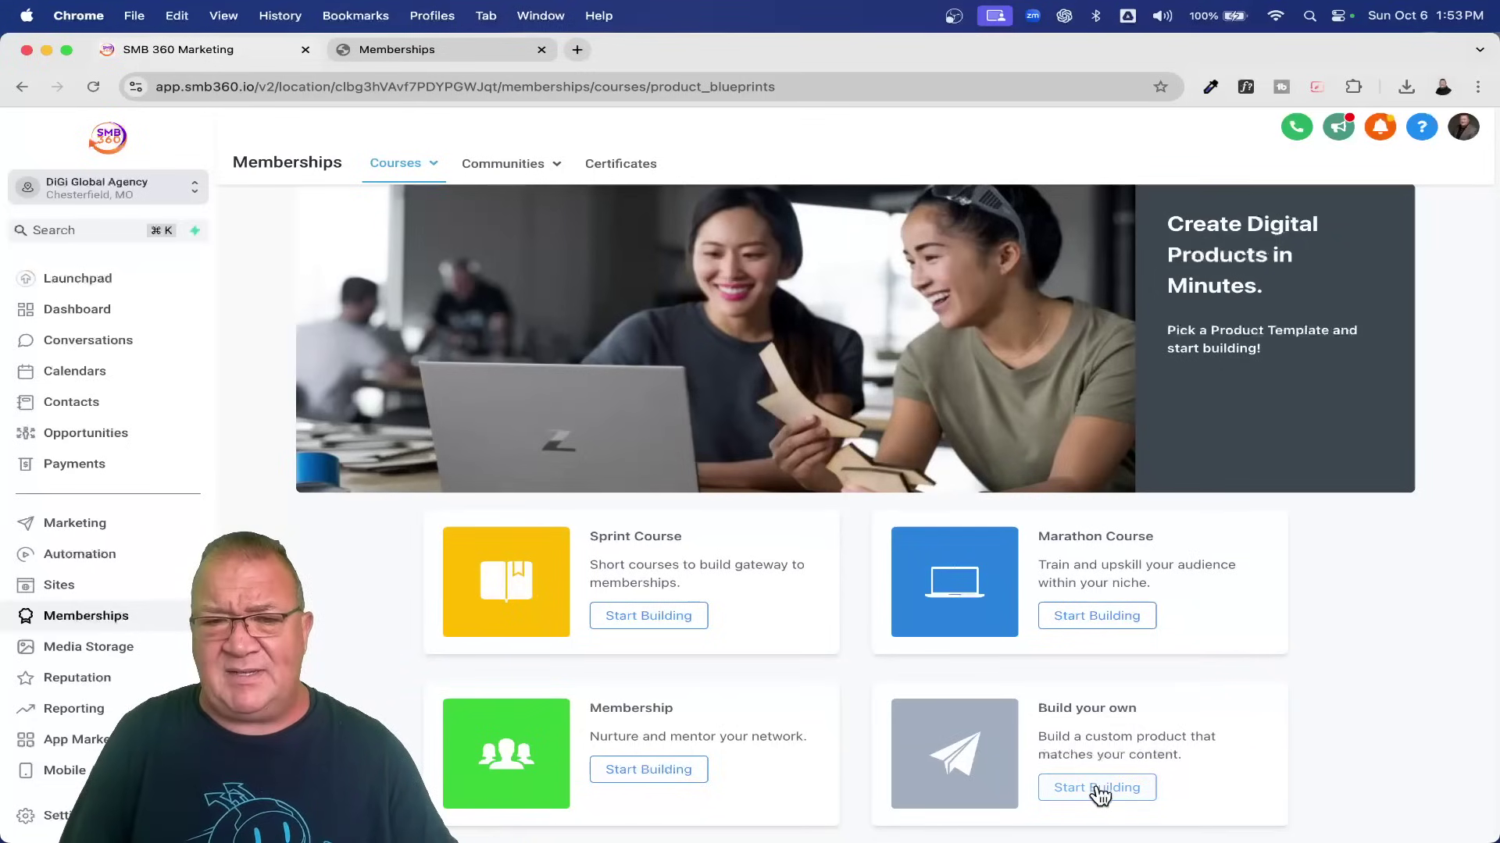
click(1091, 786)
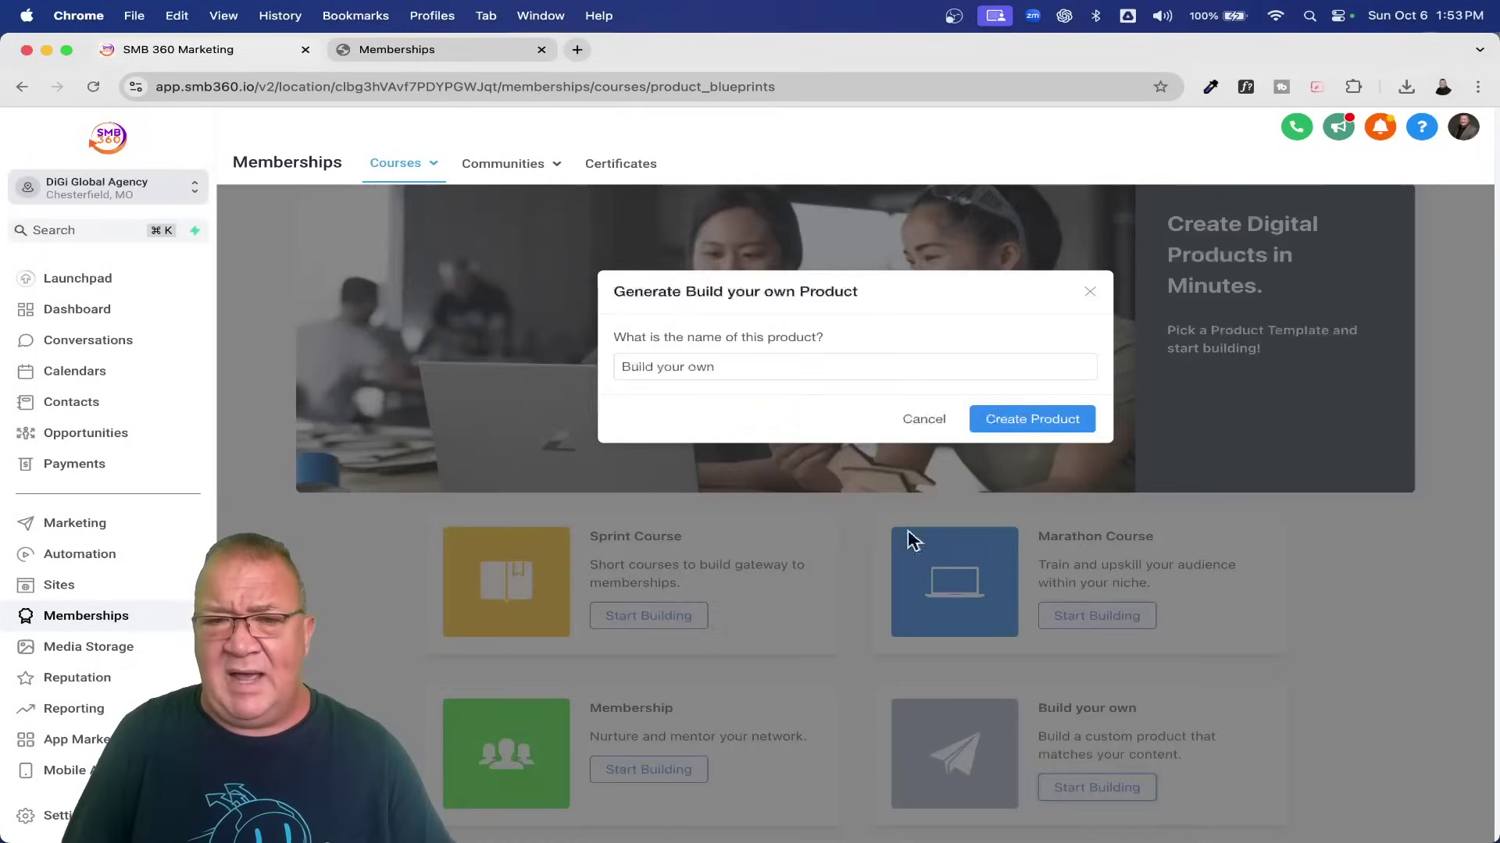
drag(716, 368, 519, 375)
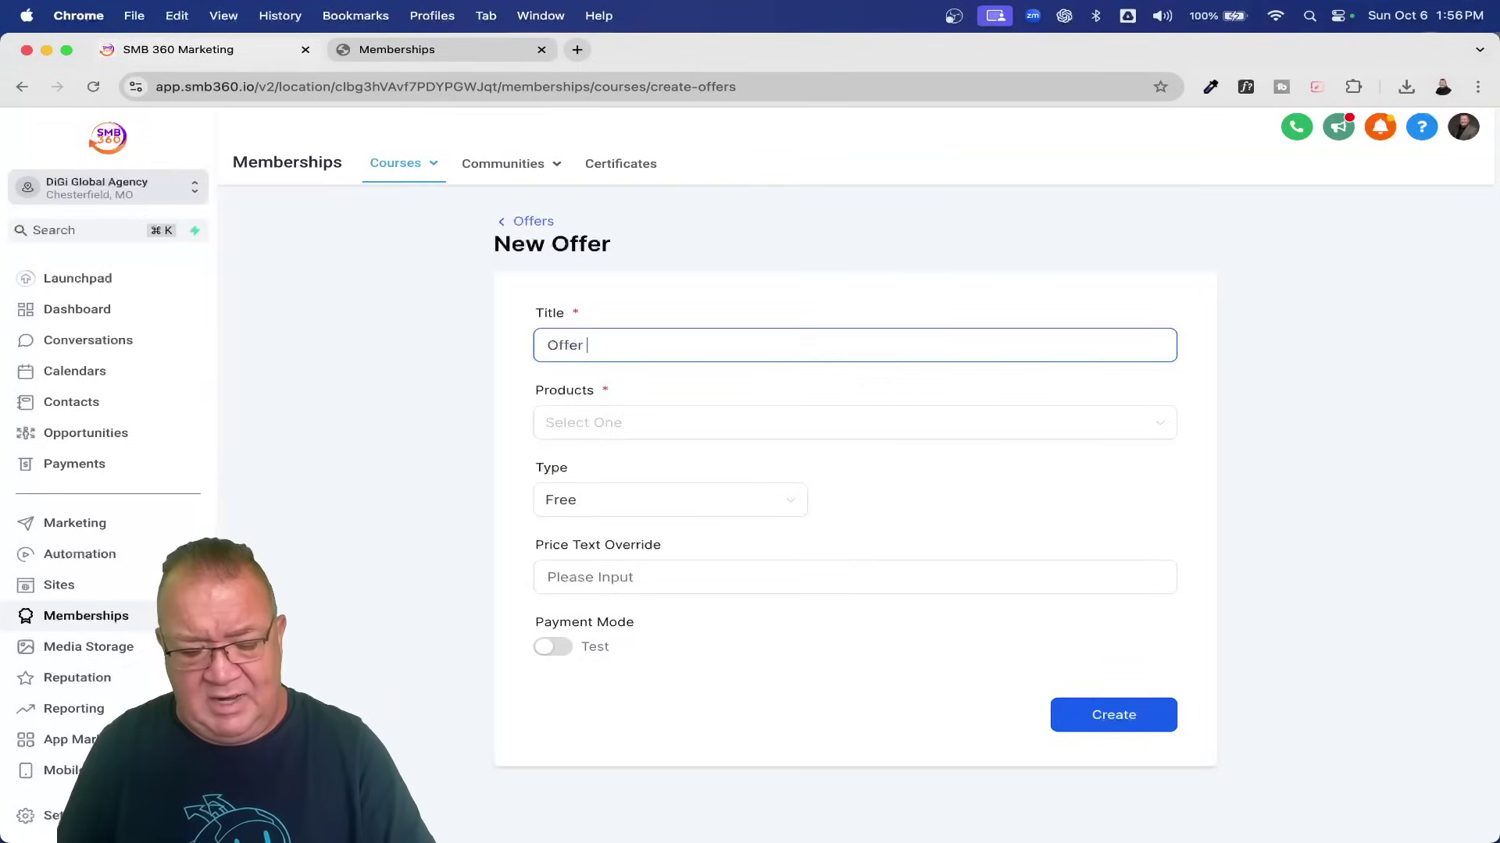
text(1)
click(600, 433)
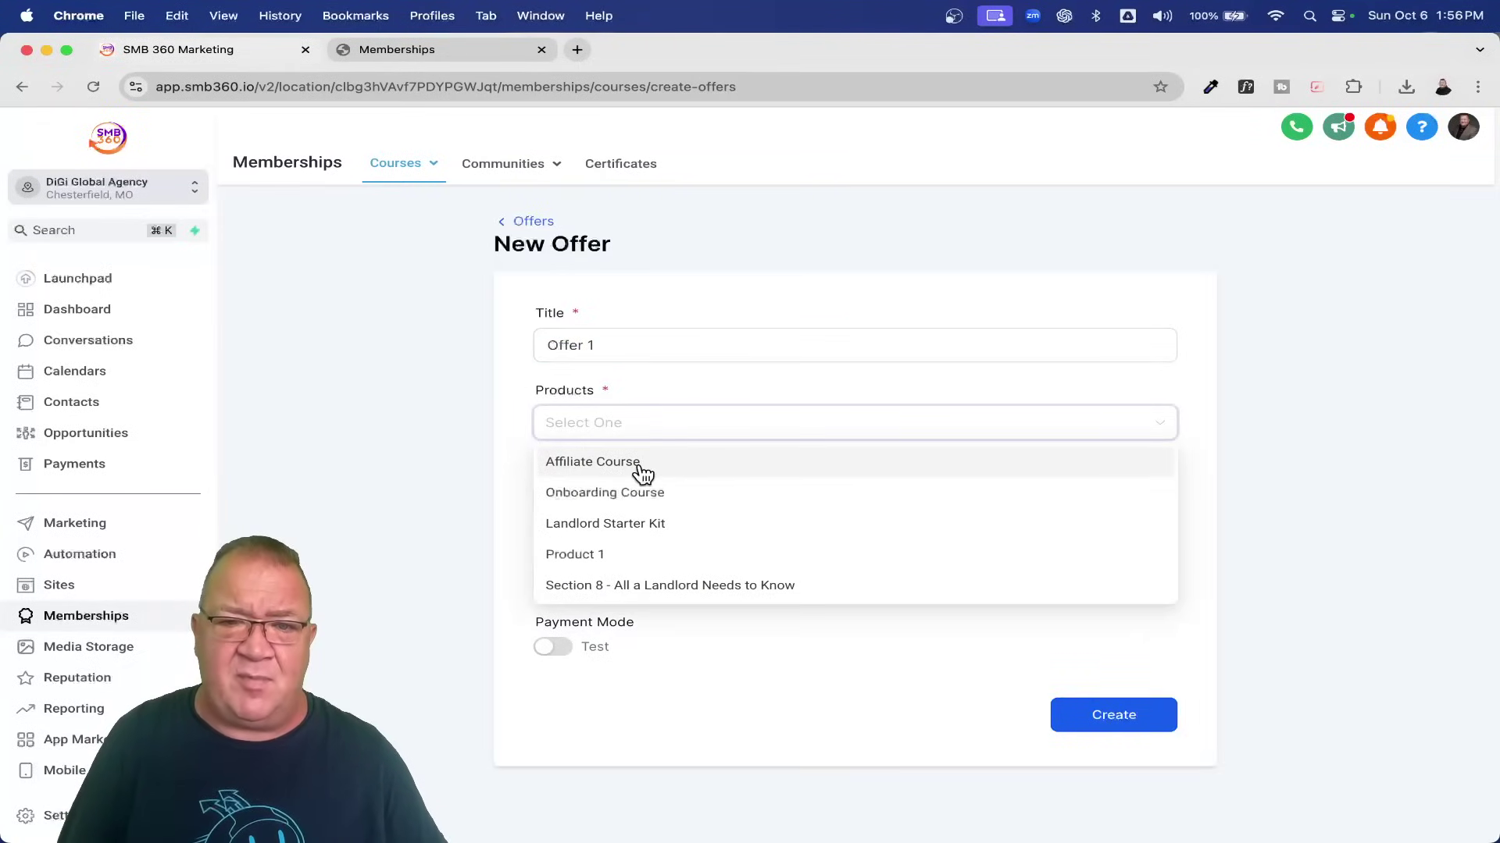
Step: Bundle Affiliate Course, Landlord Starter Kit and the Section 8 course as the offer's products
click(600, 468)
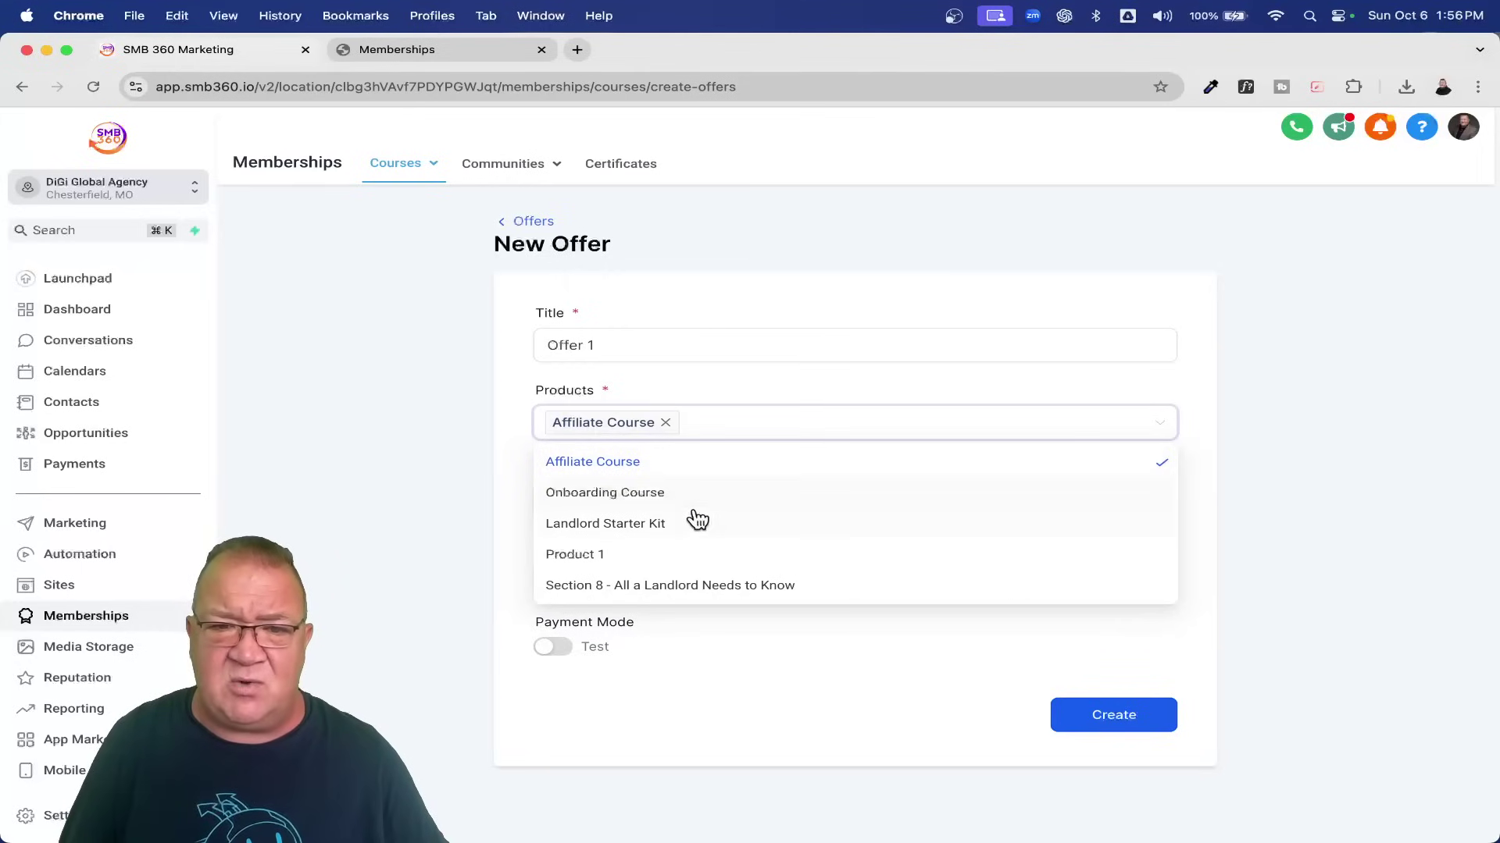
click(621, 525)
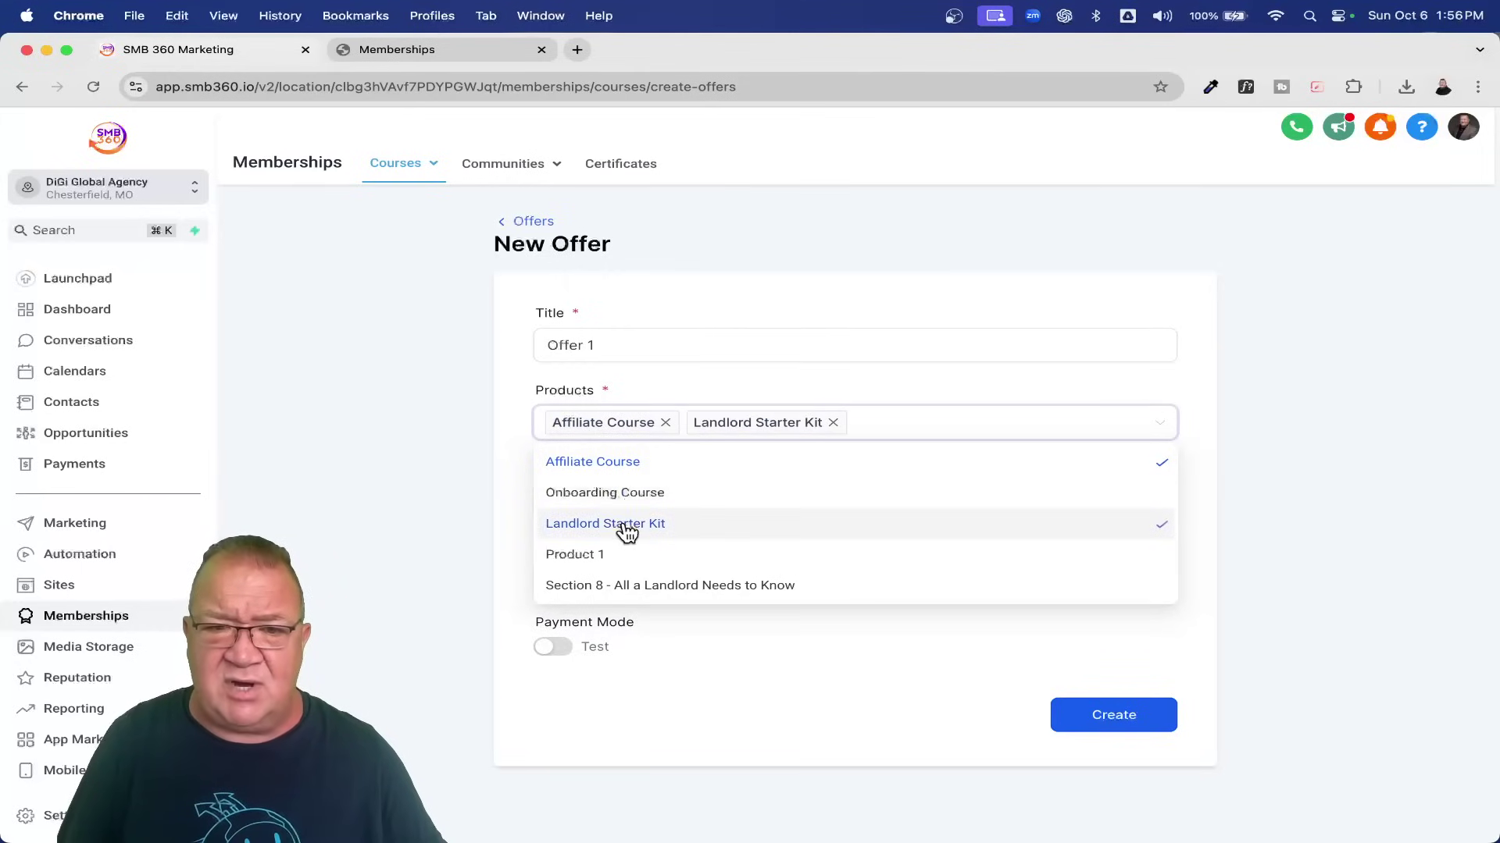
click(723, 586)
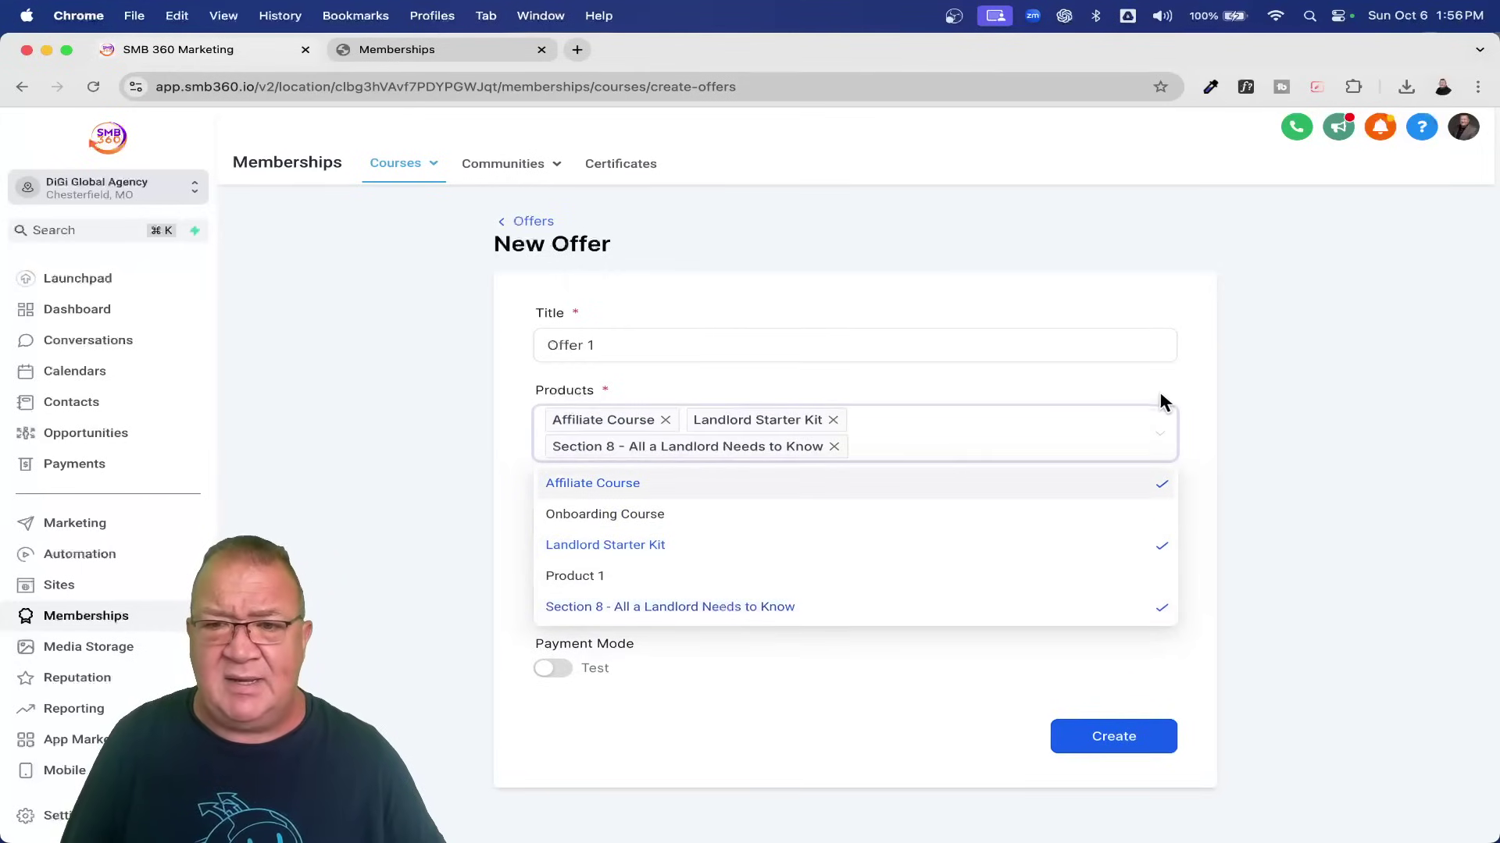
click(1202, 425)
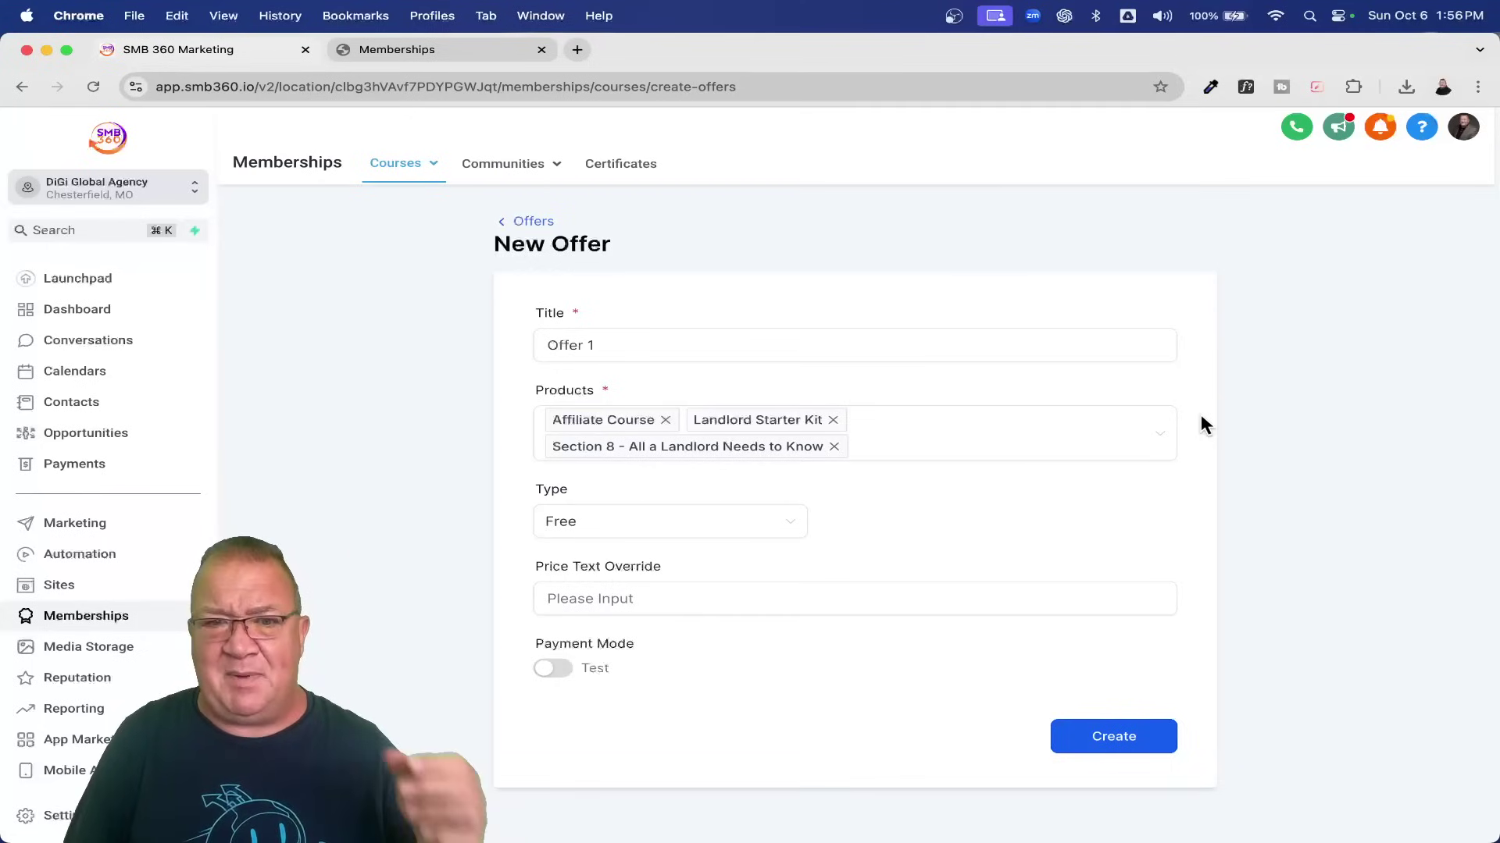
Step: Price the offer as a one-time 697 USD purchase and create it
click(768, 536)
click(574, 561)
click(874, 521)
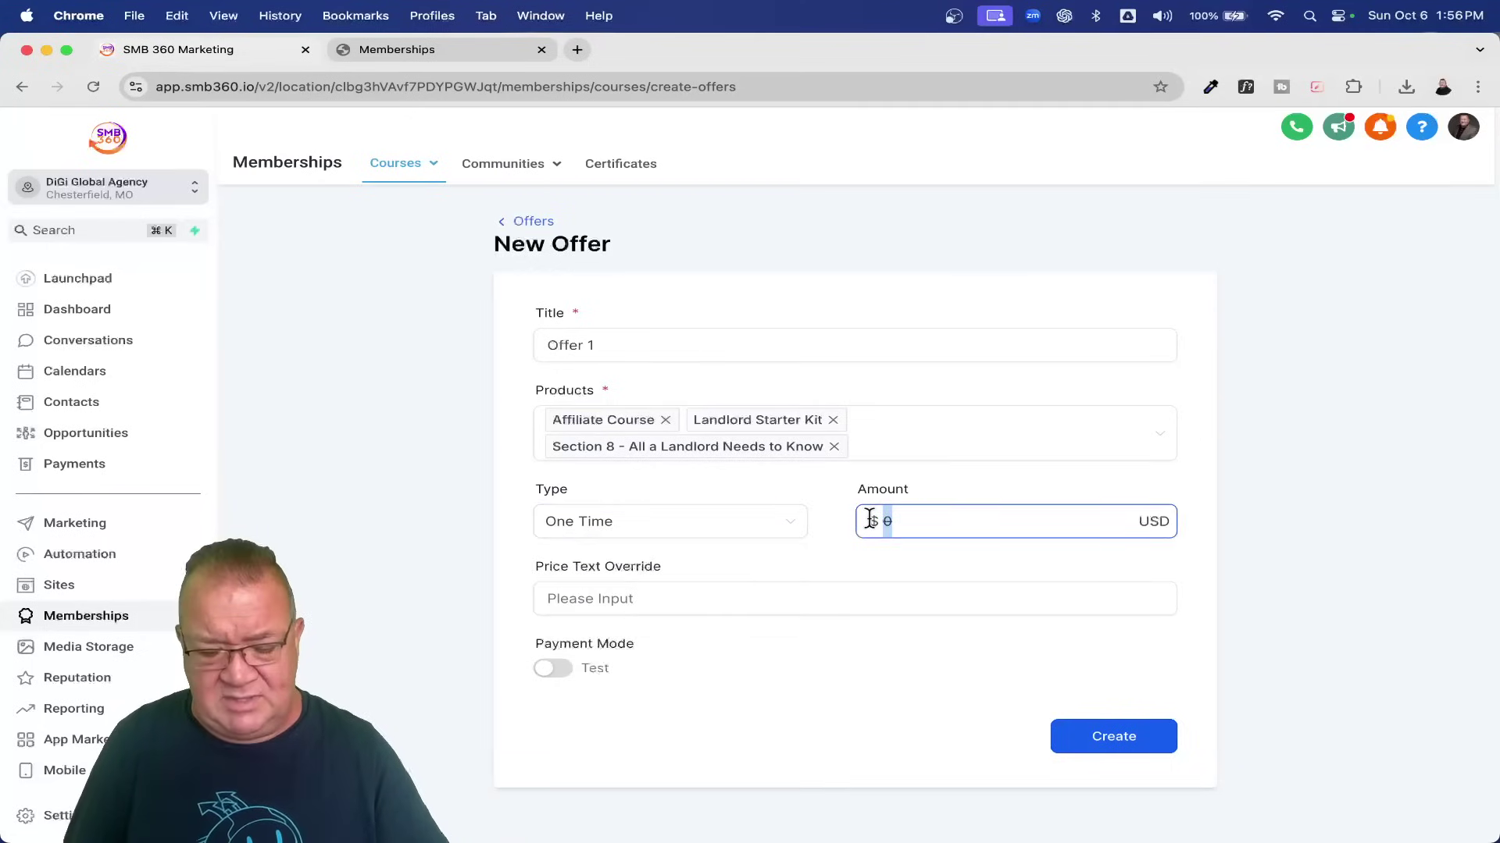
text(697)
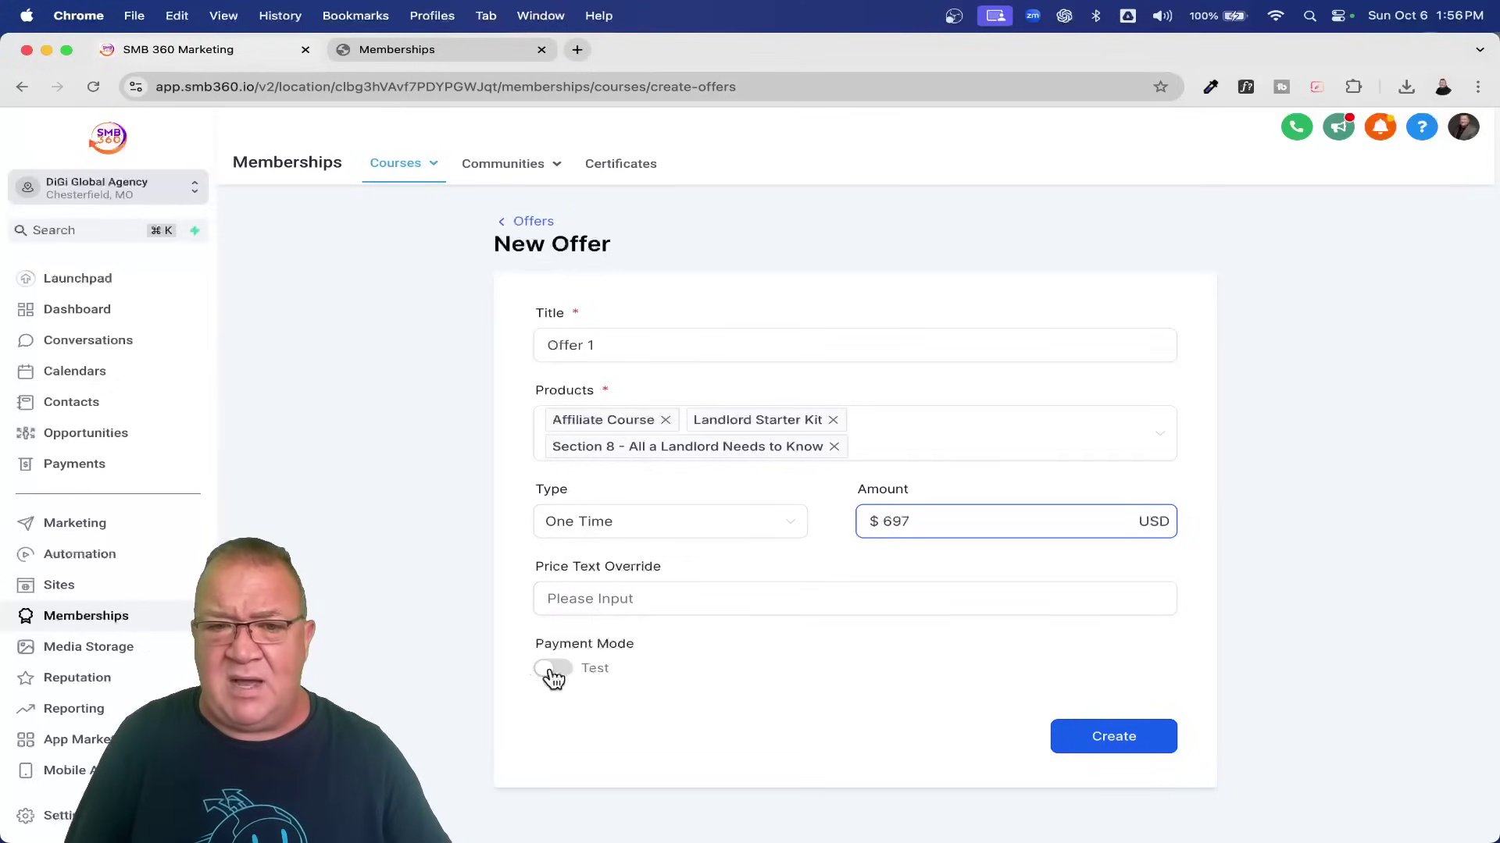
click(1108, 738)
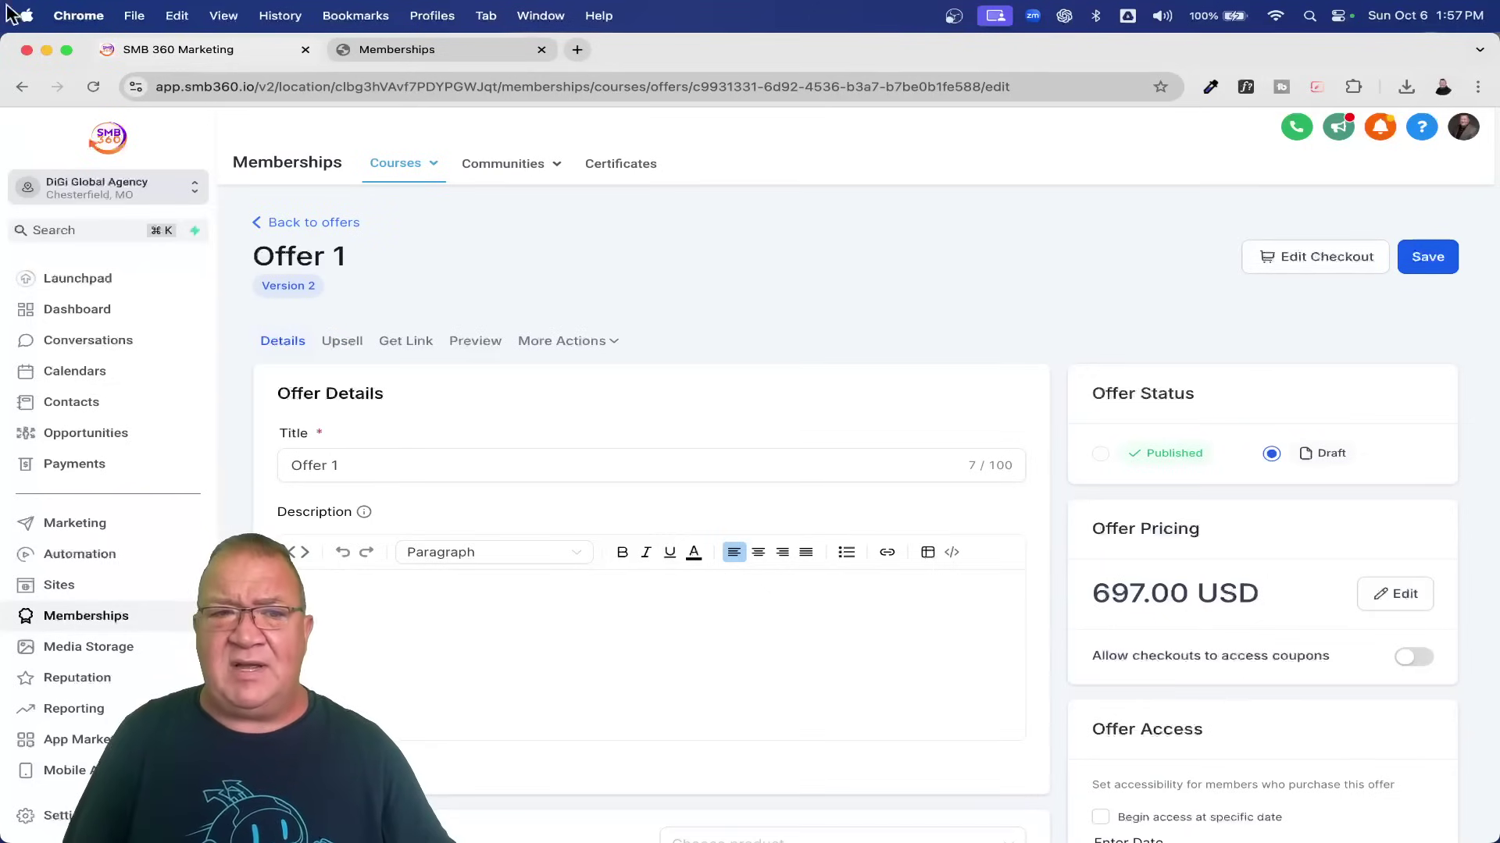
Step: Go back to the Offers list showing the four published offers and draft Offer 1
click(268, 223)
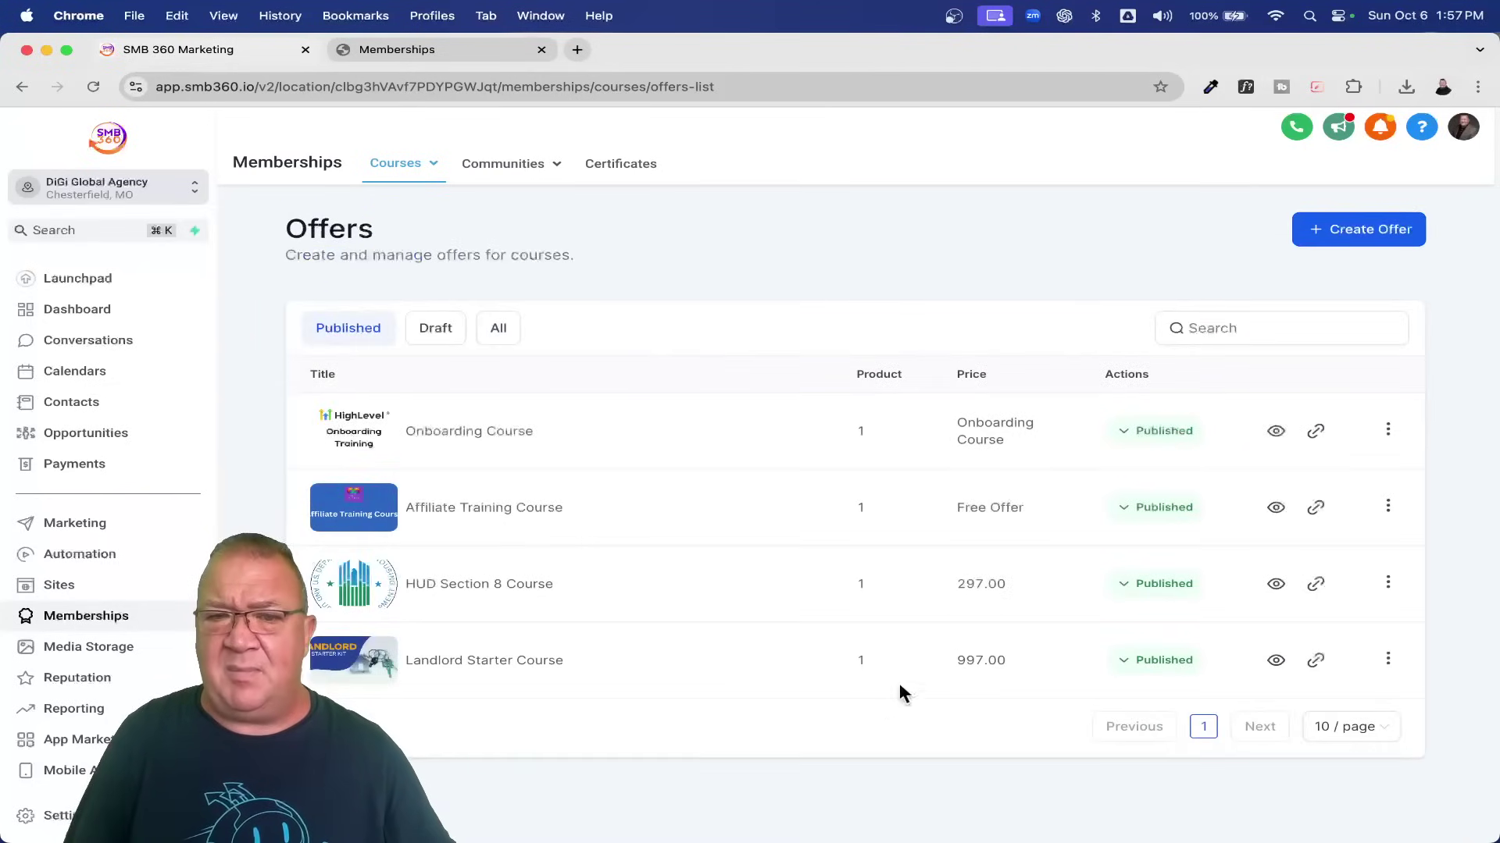